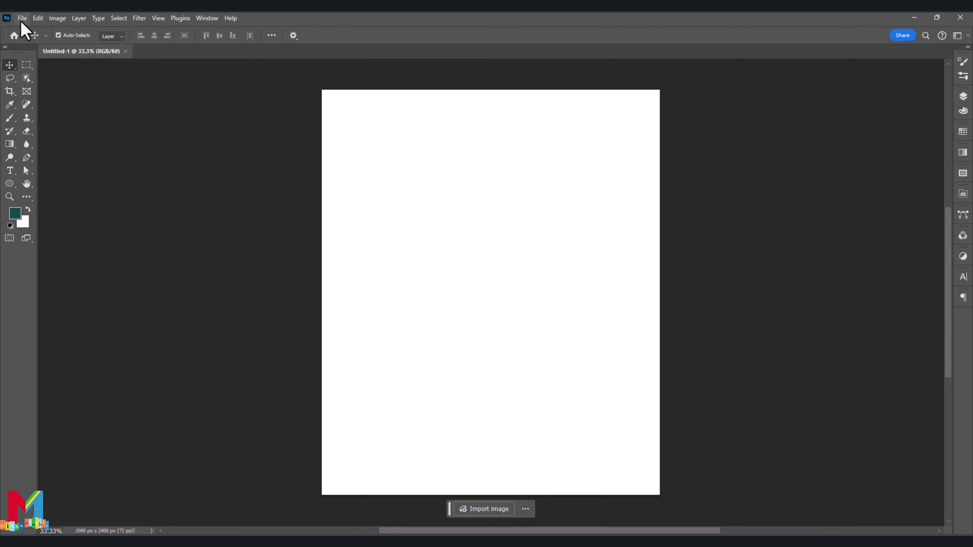
Place the ZOKU cup photo as embedded, scaled to about 124% and centred on the page
{"action": "left_click", "coordinate": [20, 18]}
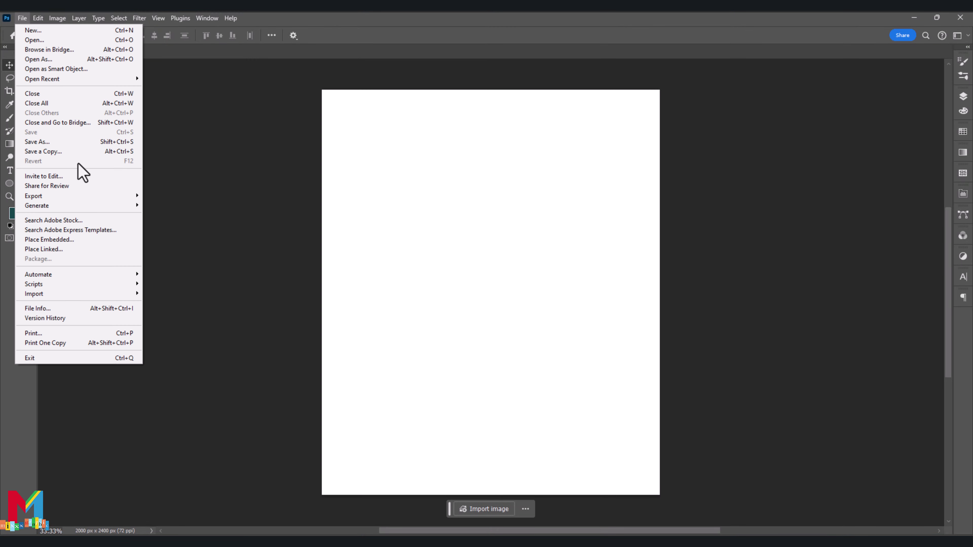
{"action": "left_click", "coordinate": [90, 238]}
{"action": "double_click", "coordinate": [107, 119]}
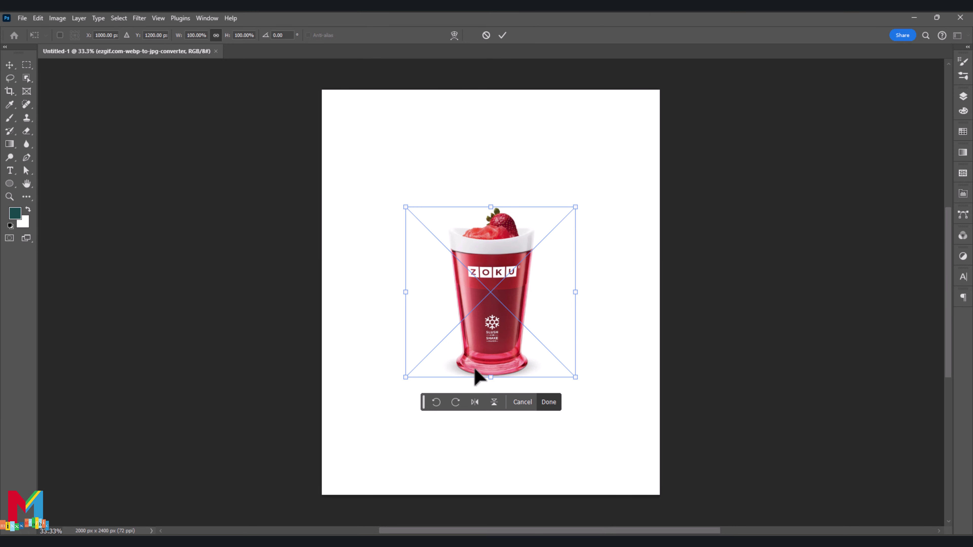
{"action": "left_click_drag", "start_coordinate": [490, 378], "coordinate": [490, 418]}
{"action": "left_click_drag", "start_coordinate": [484, 352], "coordinate": [483, 327]}
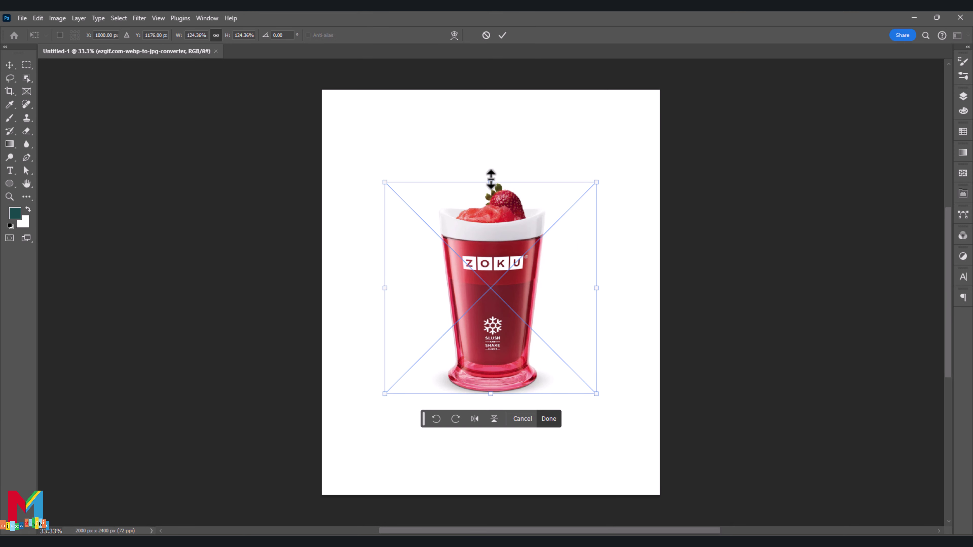
{"action": "left_click_drag", "start_coordinate": [491, 178], "coordinate": [495, 173]}
{"action": "left_click", "coordinate": [503, 35]}
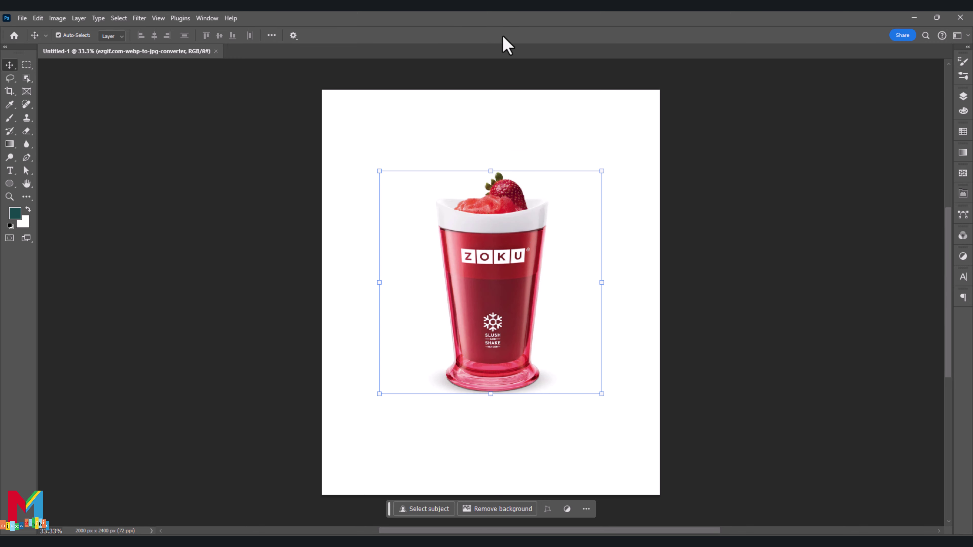
Deselect the cup and select the Background layer in the Layers panel
{"action": "left_click", "coordinate": [672, 142]}
{"action": "left_click", "coordinate": [963, 98]}
{"action": "left_click", "coordinate": [914, 177]}
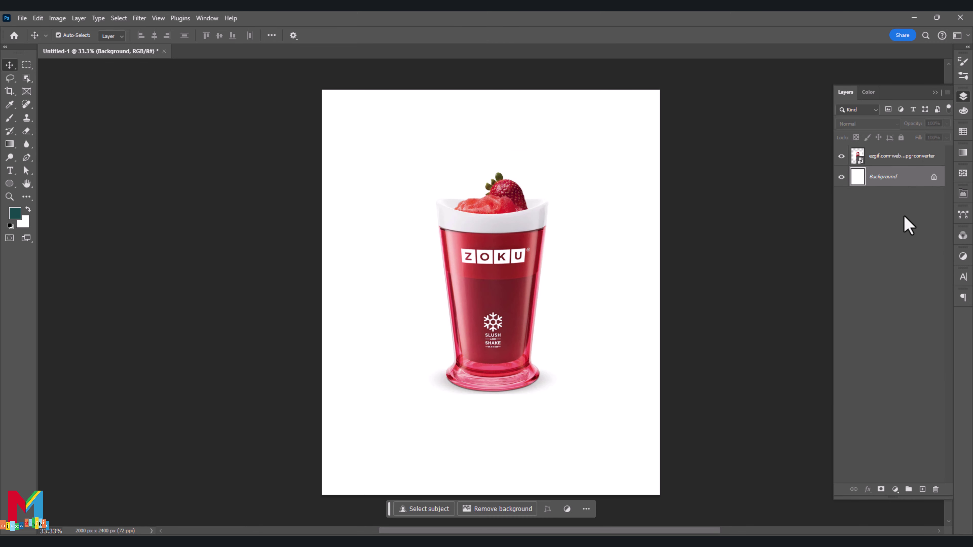
Add a dark red #60100e Solid Color fill sampled from the cup, with an empty Layer 1 above
{"action": "left_click", "coordinate": [897, 491]}
{"action": "left_click", "coordinate": [916, 318]}
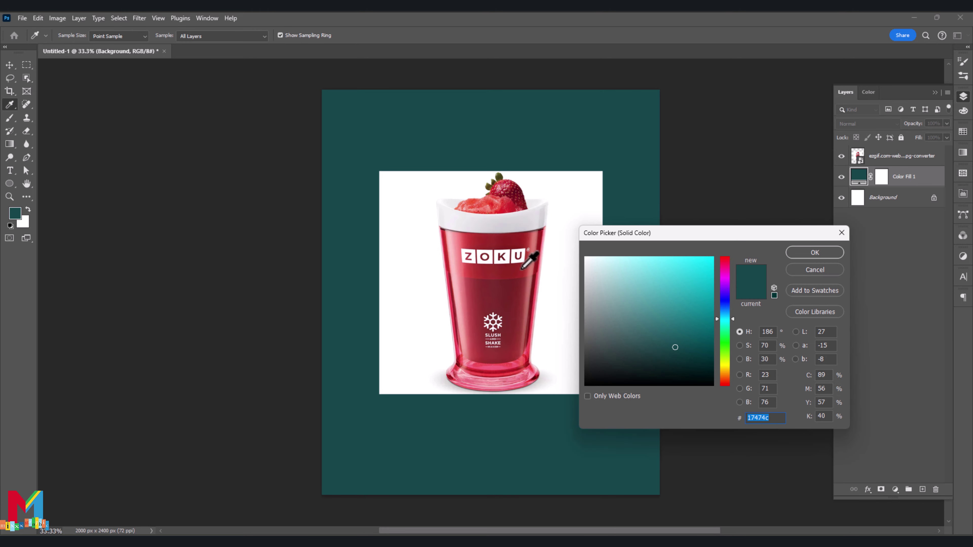
{"action": "left_click", "coordinate": [527, 287]}
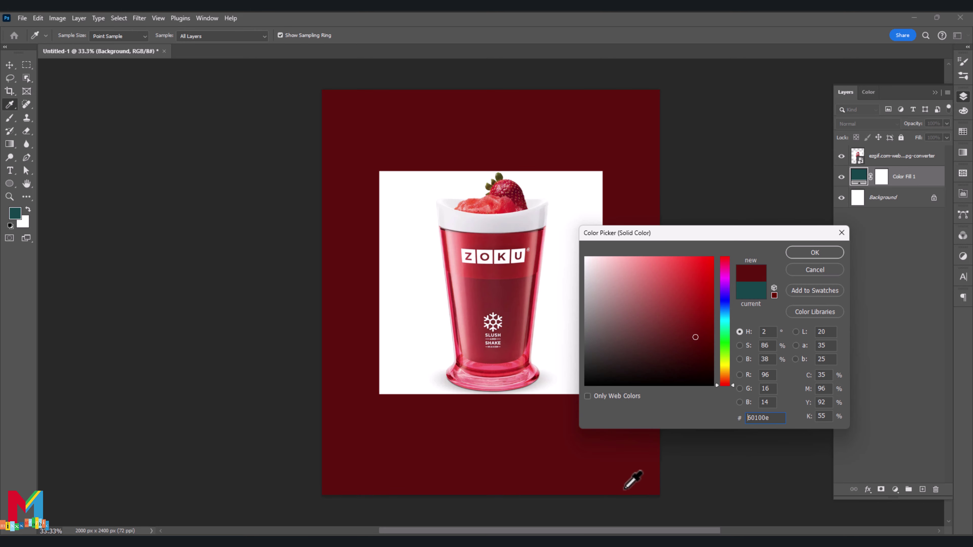
{"action": "left_click", "coordinate": [815, 253]}
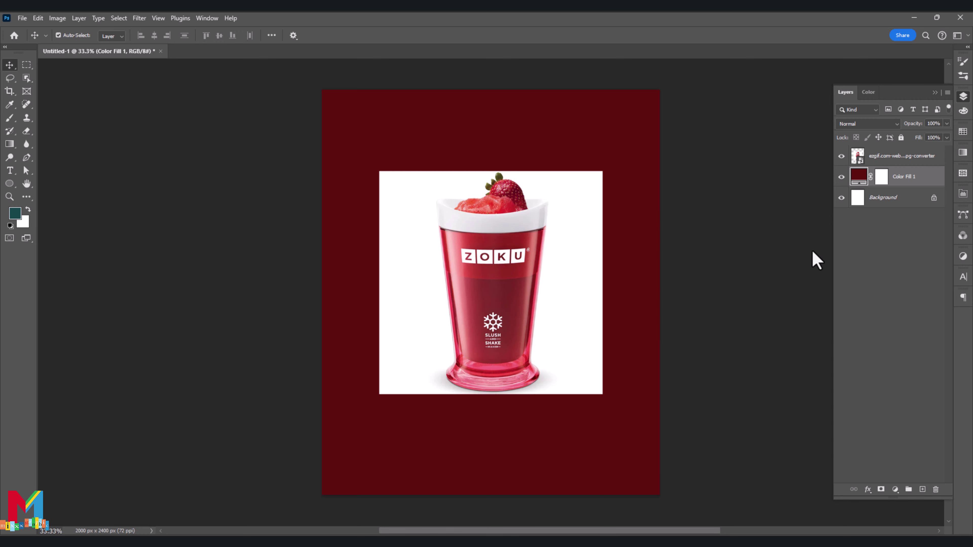
{"action": "left_click", "coordinate": [922, 491]}
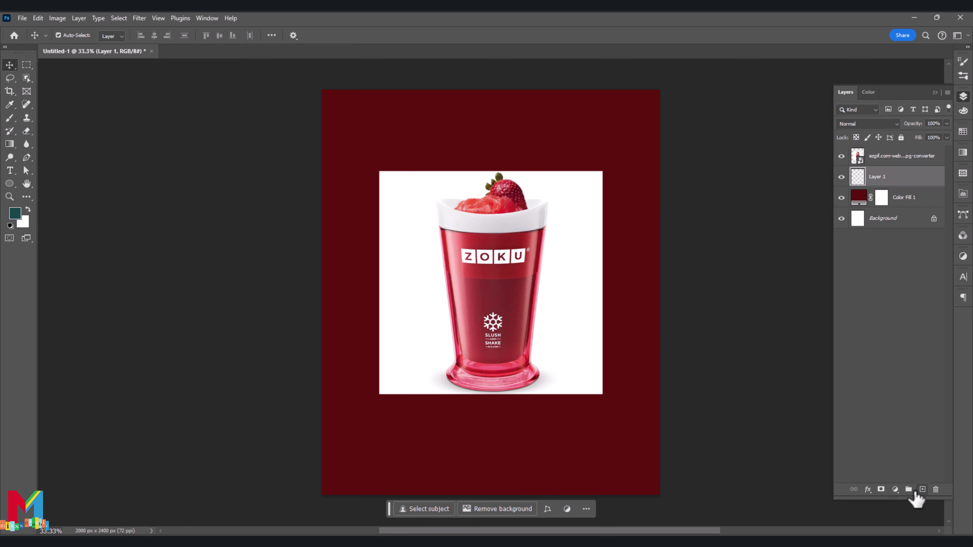
Set the foreground colour to light pink #ffbcbe, starting from a red sampled off the cup
{"action": "key", "text": "i"}
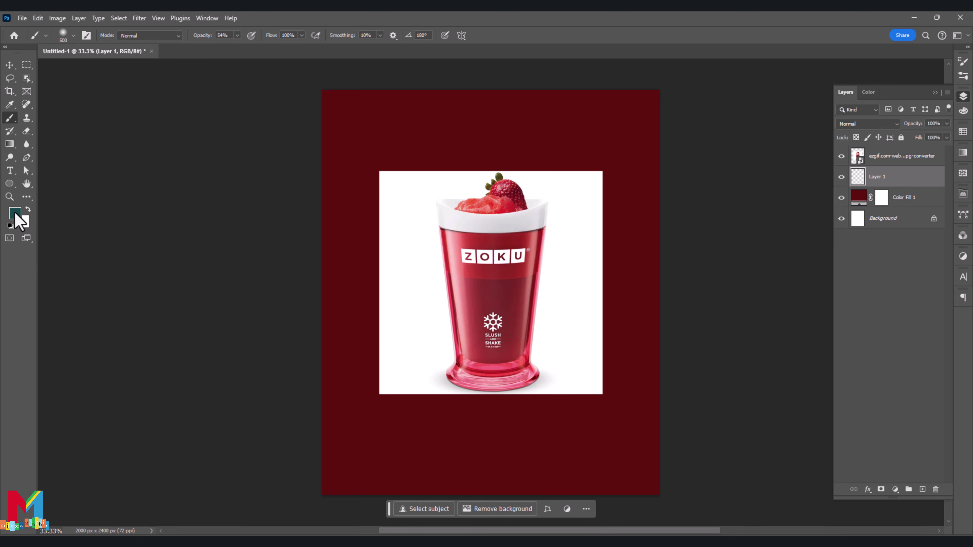
{"action": "left_click", "coordinate": [15, 213]}
{"action": "left_click", "coordinate": [501, 285]}
{"action": "left_click_drag", "start_coordinate": [644, 301], "coordinate": [620, 232]}
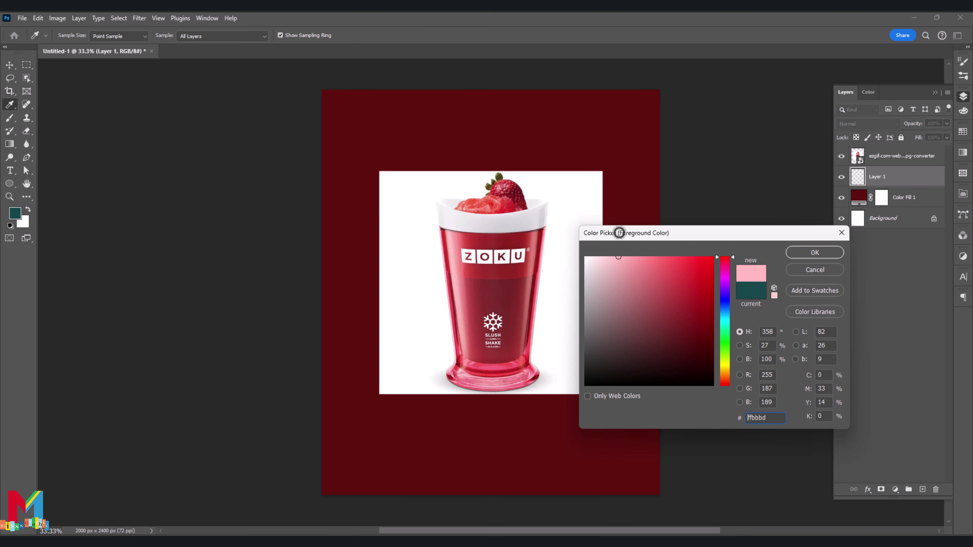
{"action": "left_click", "coordinate": [794, 253]}
Brush a large soft pink glow onto the page centre, then select the cup layer
{"action": "key", "text": "b"}
{"action": "key", "text": "bracketright"}
{"action": "key", "text": "bracketright"}
{"action": "key", "text": "bracketright"}
{"action": "key", "text": "bracketright"}
{"action": "key", "text": "bracketright"}
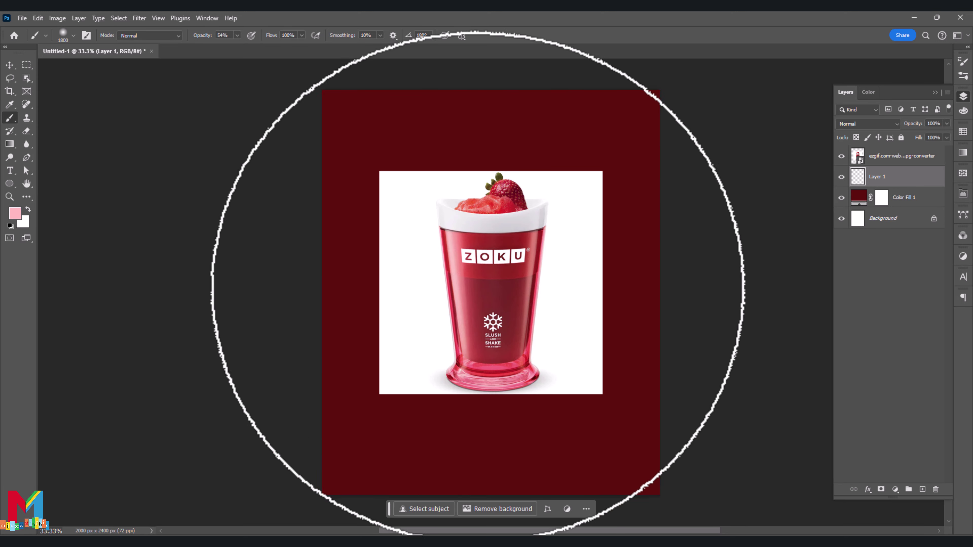
{"action": "left_click", "coordinate": [490, 303]}
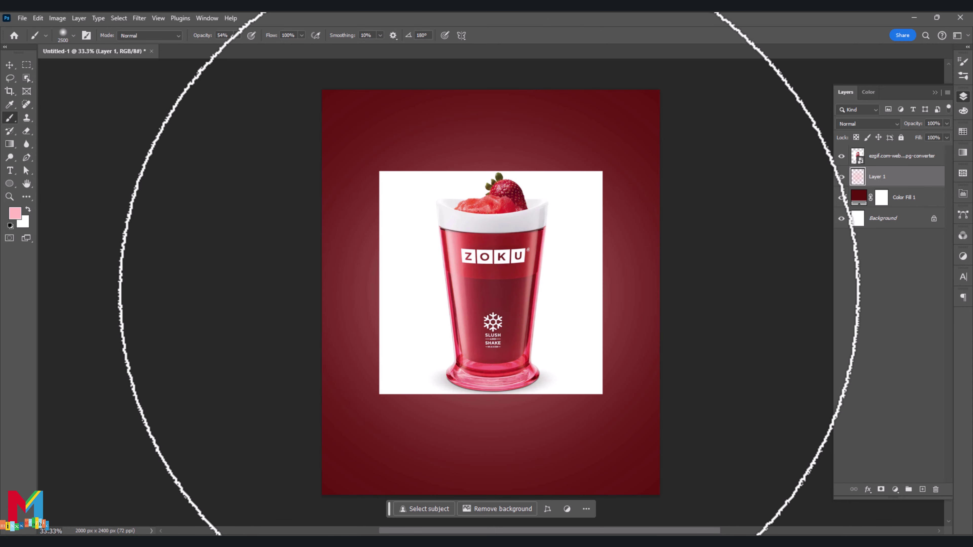
{"action": "left_click", "coordinate": [482, 274]}
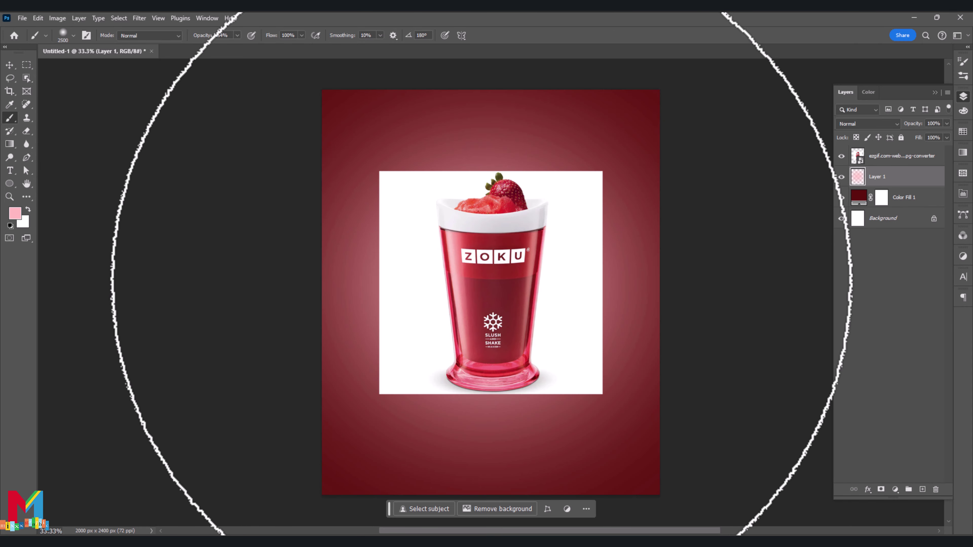
{"action": "left_click", "coordinate": [10, 65]}
{"action": "left_click", "coordinate": [552, 271]}
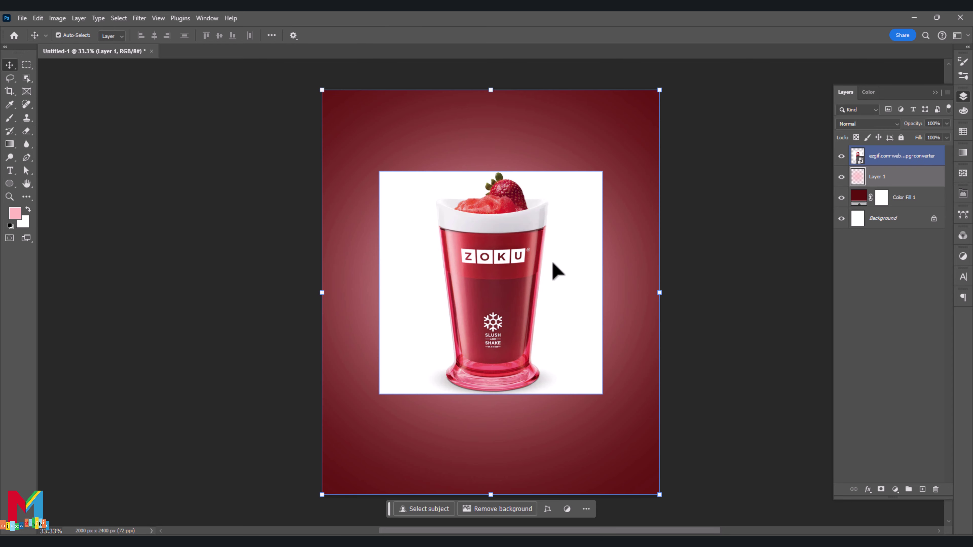
Remove the cup photo's white backdrop and switch to a smaller Hard Round brush
{"action": "left_click", "coordinate": [506, 509]}
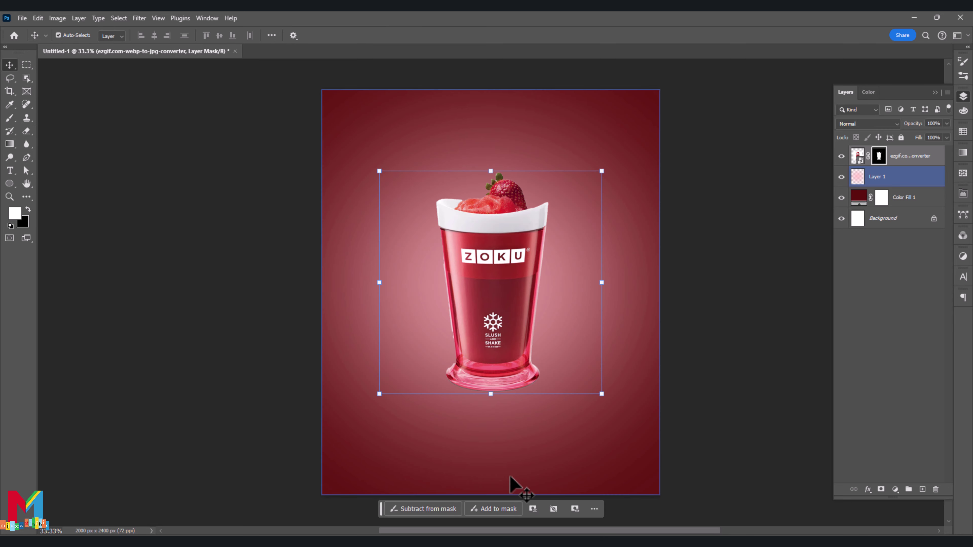
{"action": "left_click", "coordinate": [10, 118]}
{"action": "left_click", "coordinate": [73, 36]}
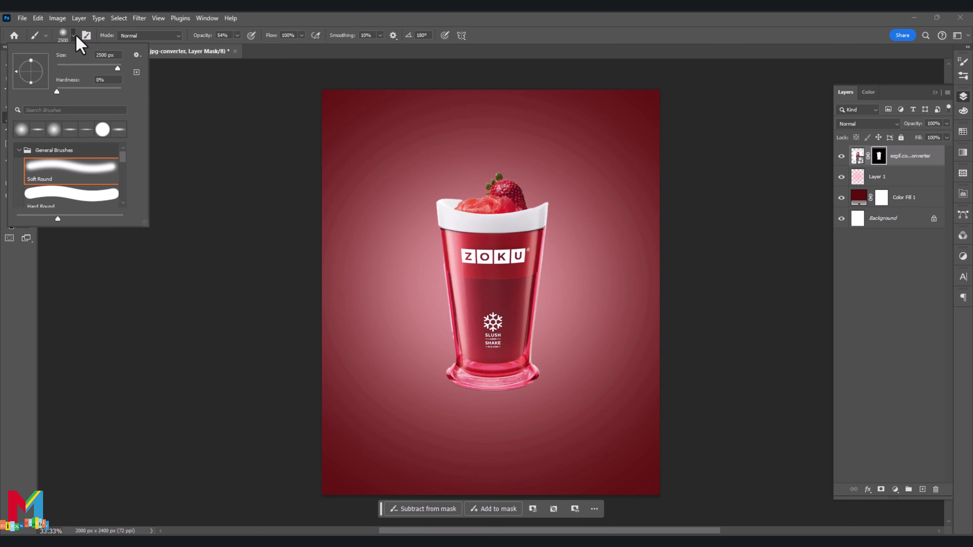
{"action": "double_click", "coordinate": [91, 195]}
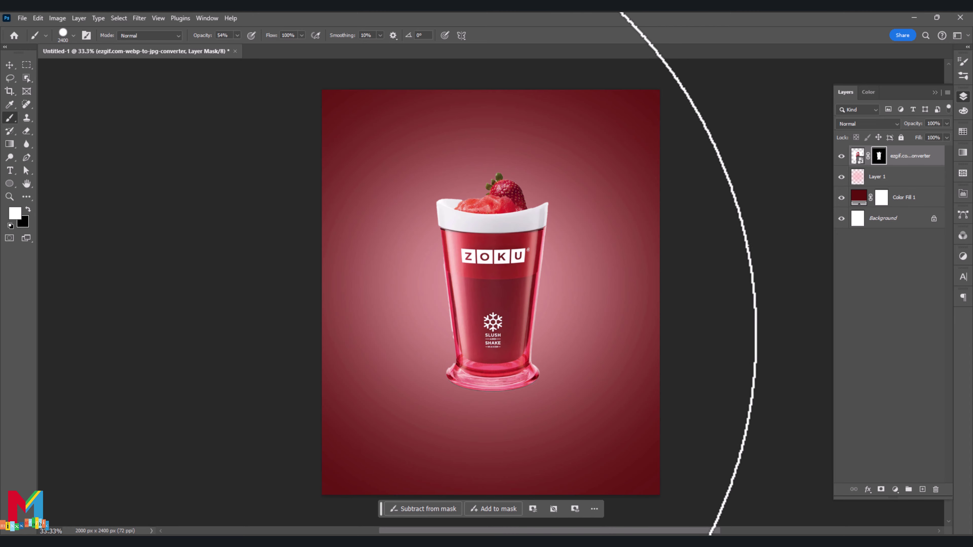
{"action": "key", "text": "bracketleft"}
{"action": "key", "text": "bracketleft"}
{"action": "key", "text": "bracketleft"}
{"action": "key", "text": "bracketleft"}
{"action": "key", "text": "bracketleft"}
{"action": "key", "text": "bracketleft"}
{"action": "key", "text": "bracketleft"}
{"action": "key", "text": "bracketleft"}
{"action": "key", "text": "bracketleft"}
{"action": "key", "text": "bracketleft"}
{"action": "key", "text": "bracketleft"}
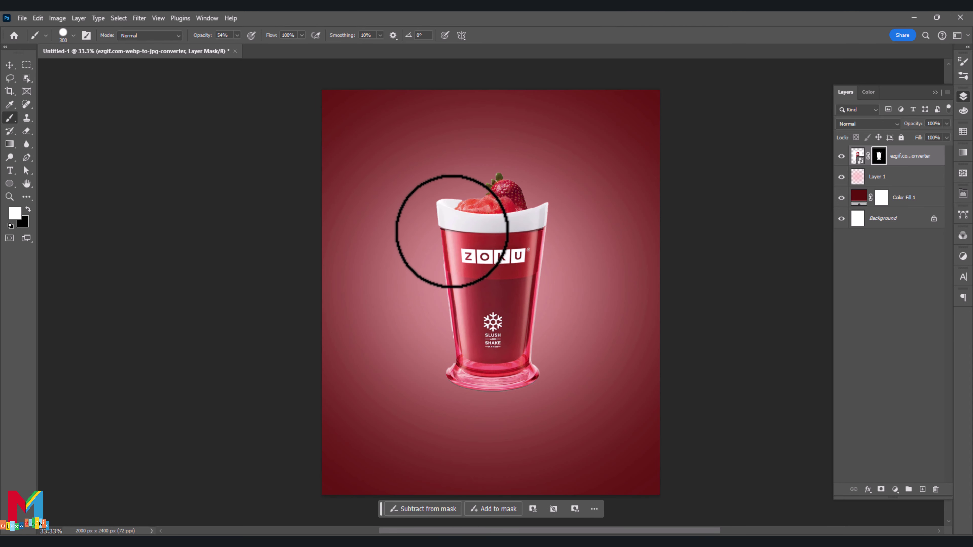
{"action": "key", "text": "bracketleft"}
{"action": "key", "text": "bracketleft"}
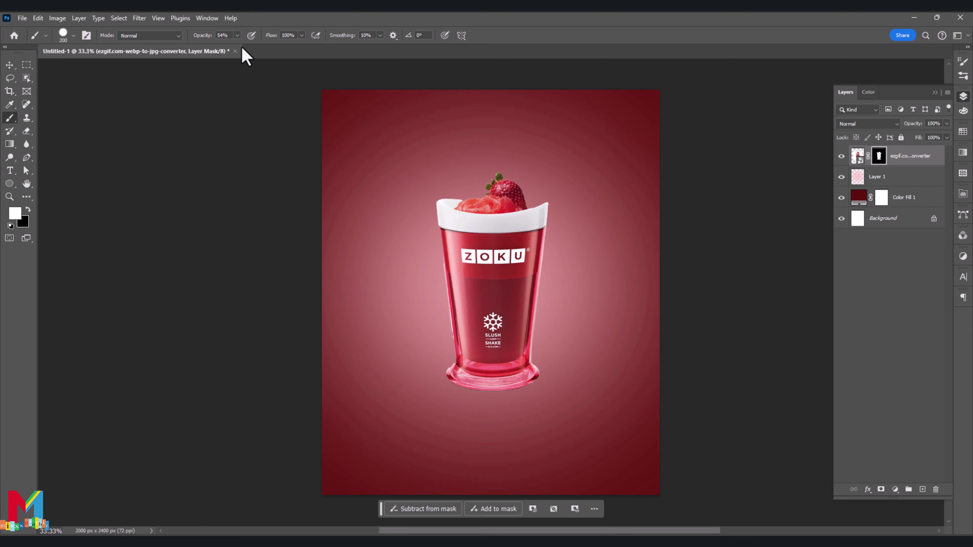
At 100% brush opacity, zoom in and paint back the cup's white back rim on the mask
{"action": "left_click_drag", "start_coordinate": [237, 36], "coordinate": [302, 53]}
{"action": "key", "text": "ctrl+plus"}
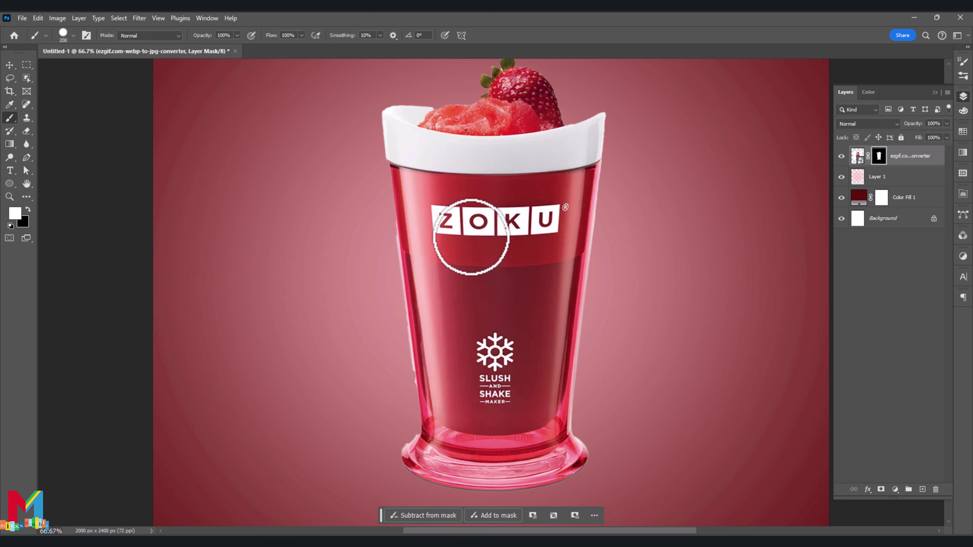
{"action": "key", "text": "ctrl+plus"}
{"action": "mouse_move", "coordinate": [544, 279]}
{"action": "left_mouse_down"}
{"action": "mouse_move", "coordinate": [553, 228]}
{"action": "mouse_move", "coordinate": [419, 211]}
{"action": "mouse_move", "coordinate": [499, 234]}
{"action": "mouse_move", "coordinate": [521, 207]}
{"action": "left_mouse_up"}
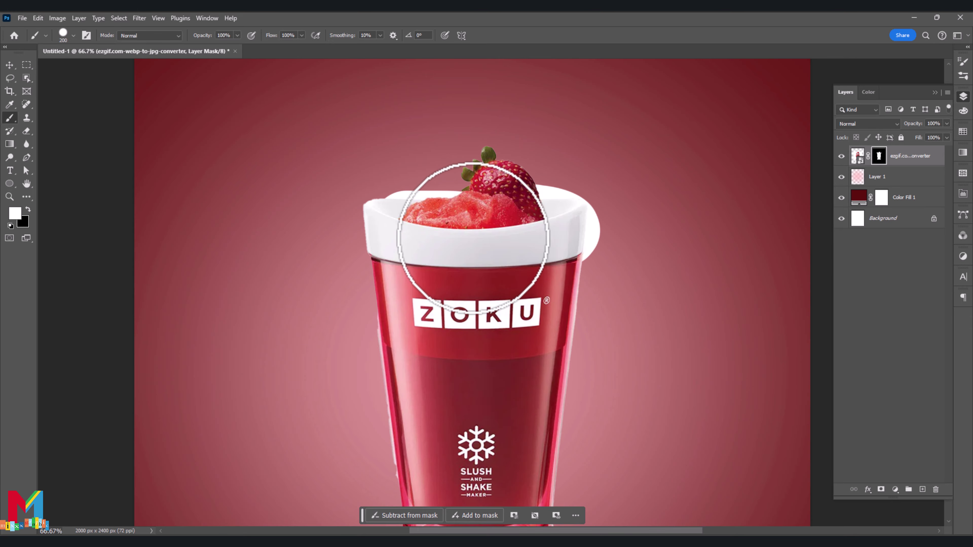
Trace a Pen path along the rim above the slush, select it and delete that area
{"action": "left_click", "coordinate": [26, 157]}
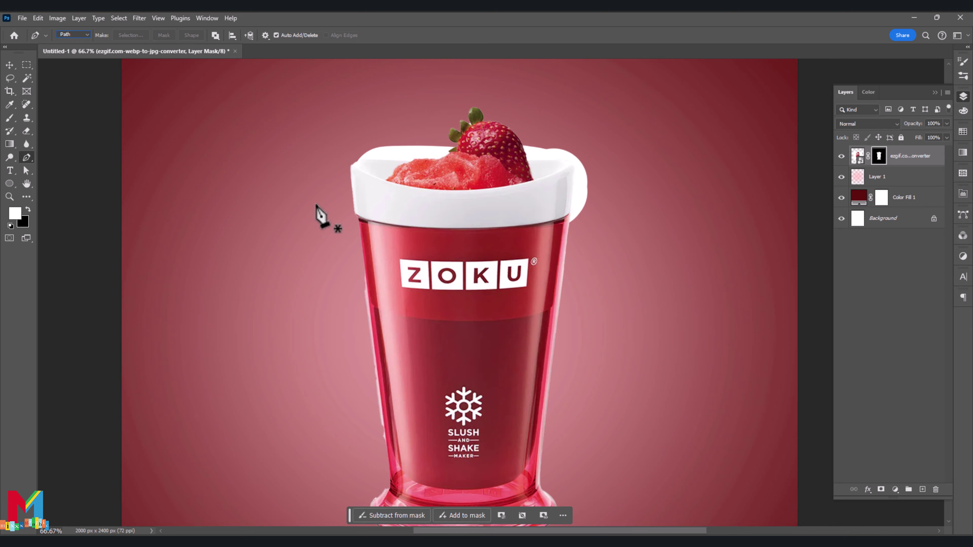
{"action": "scroll", "coordinate": [320, 215], "scroll_direction": "up", "scroll_amount": 3}
{"action": "scroll", "coordinate": [322, 213], "scroll_direction": "up", "scroll_amount": 3}
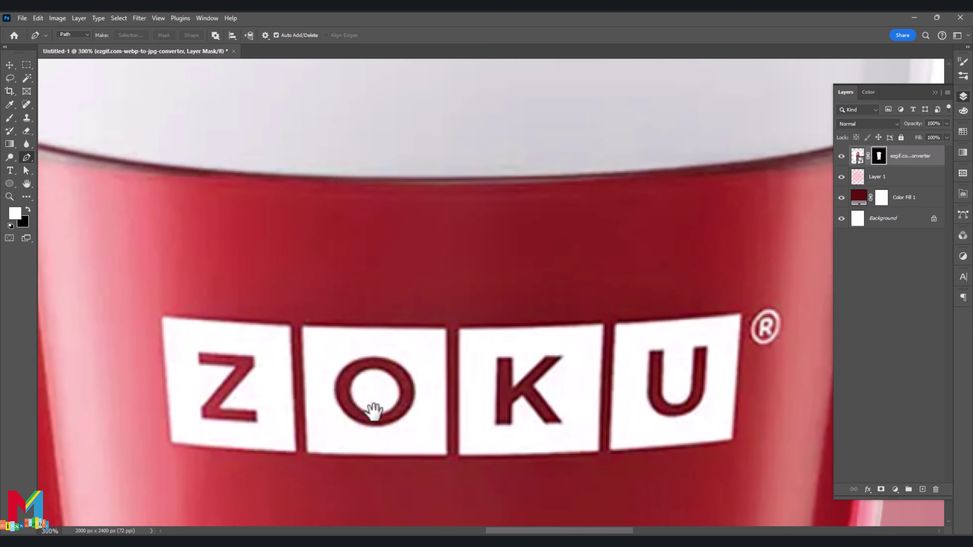
{"action": "mouse_move", "coordinate": [374, 409]}
{"action": "left_mouse_down"}
{"action": "mouse_move", "coordinate": [319, 449]}
{"action": "mouse_move", "coordinate": [354, 516]}
{"action": "left_mouse_up"}
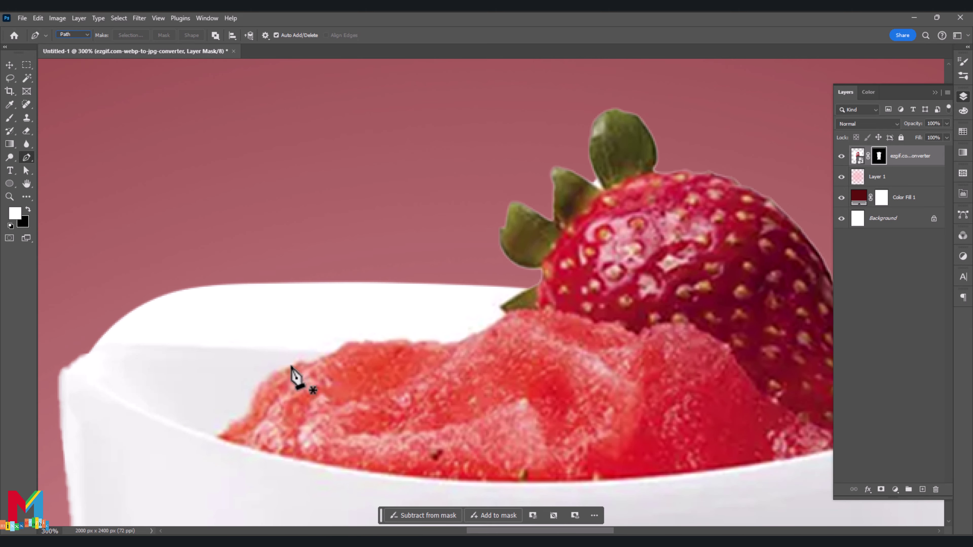
{"action": "left_click", "coordinate": [90, 349]}
{"action": "left_click", "coordinate": [133, 345]}
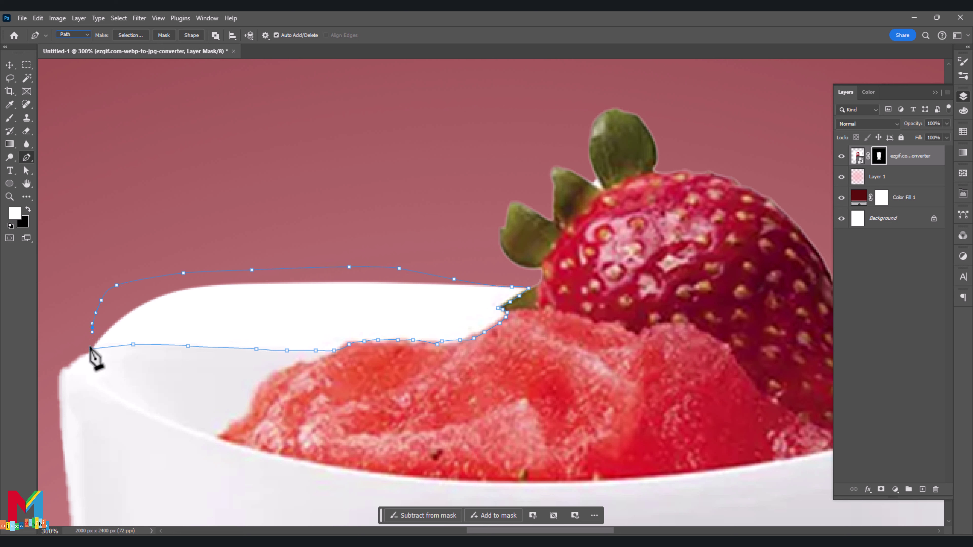
{"action": "right_click", "coordinate": [161, 276]}
{"action": "left_click", "coordinate": [210, 330]}
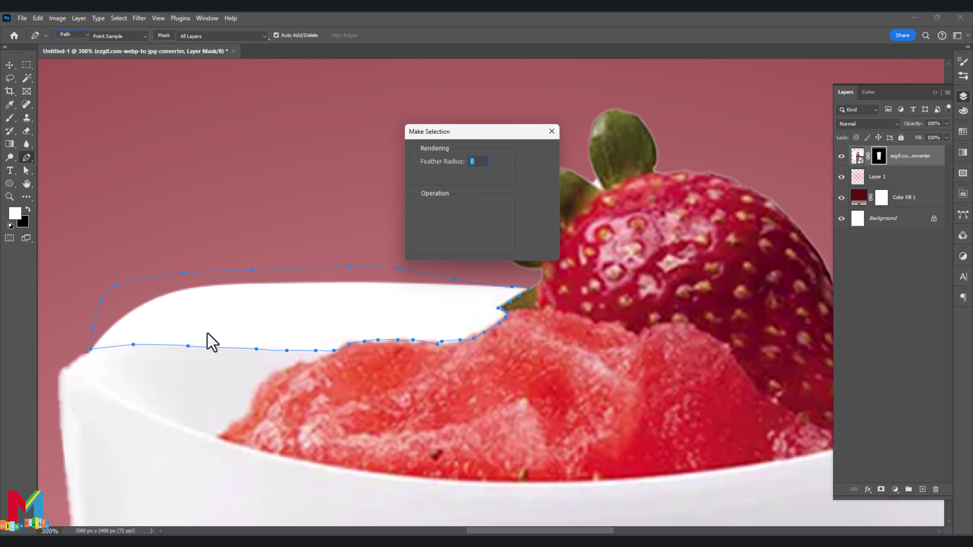
{"action": "left_click", "coordinate": [538, 157]}
{"action": "key", "text": "Delete"}
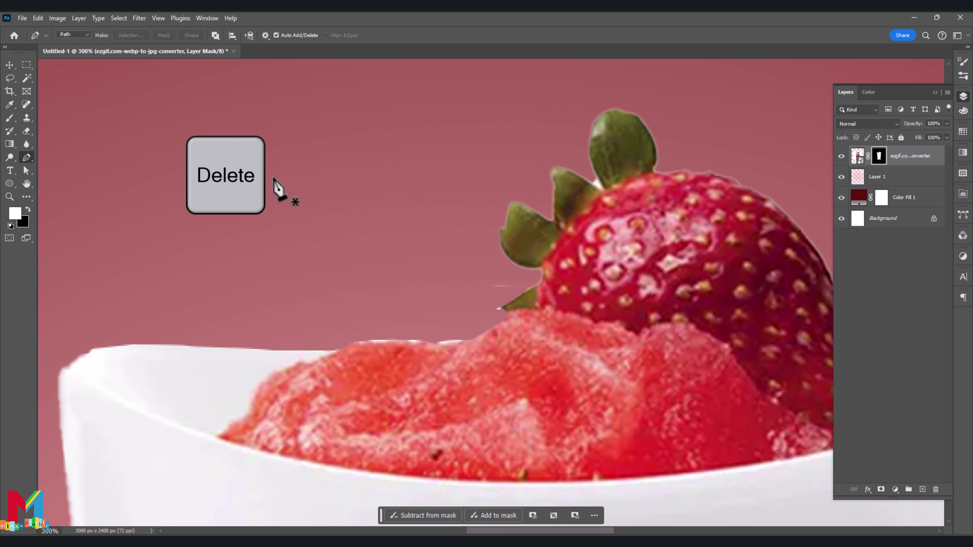
Paint black on the mask with a smaller brush to touch up the slush edge
{"action": "left_click", "coordinate": [10, 117]}
{"action": "left_click", "coordinate": [28, 209]}
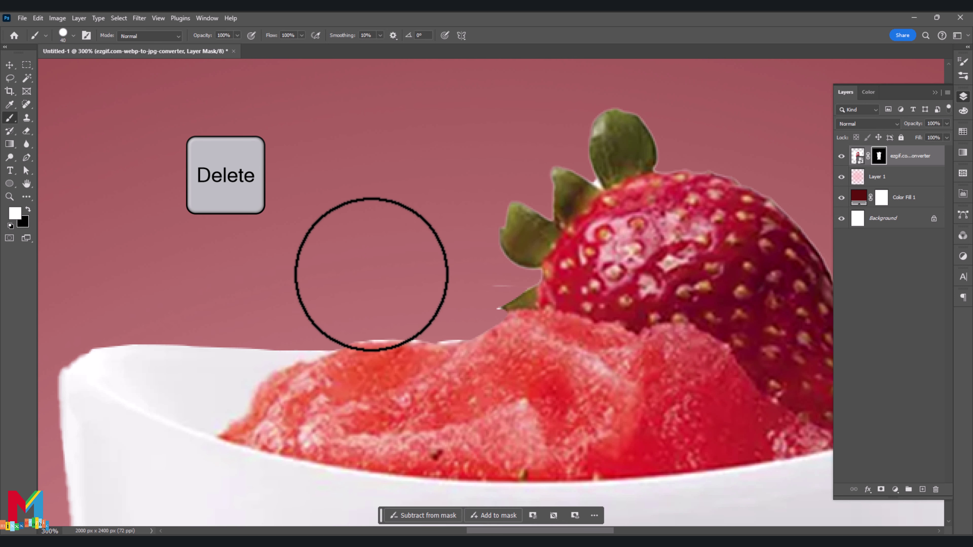
{"action": "left_click_drag", "start_coordinate": [383, 321], "coordinate": [451, 327]}
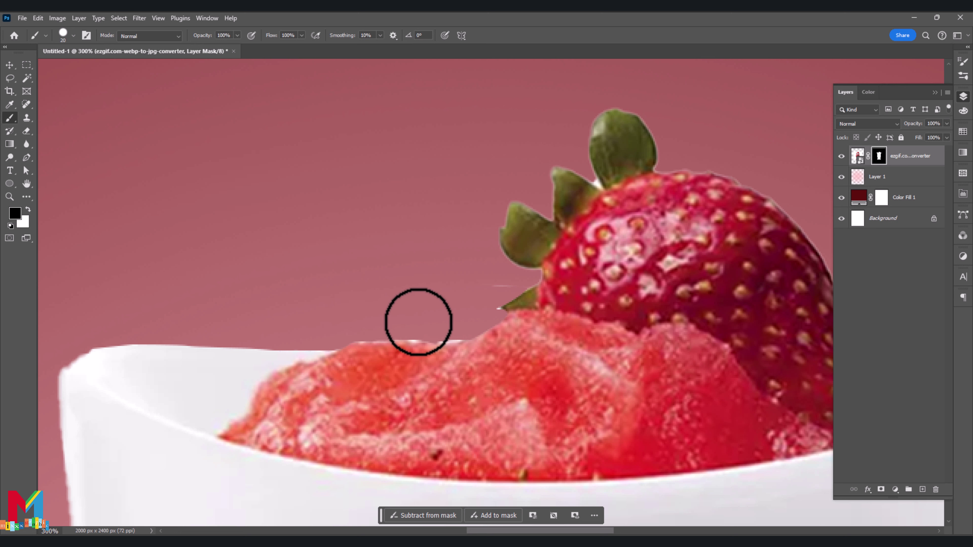
{"action": "key", "text": "x"}
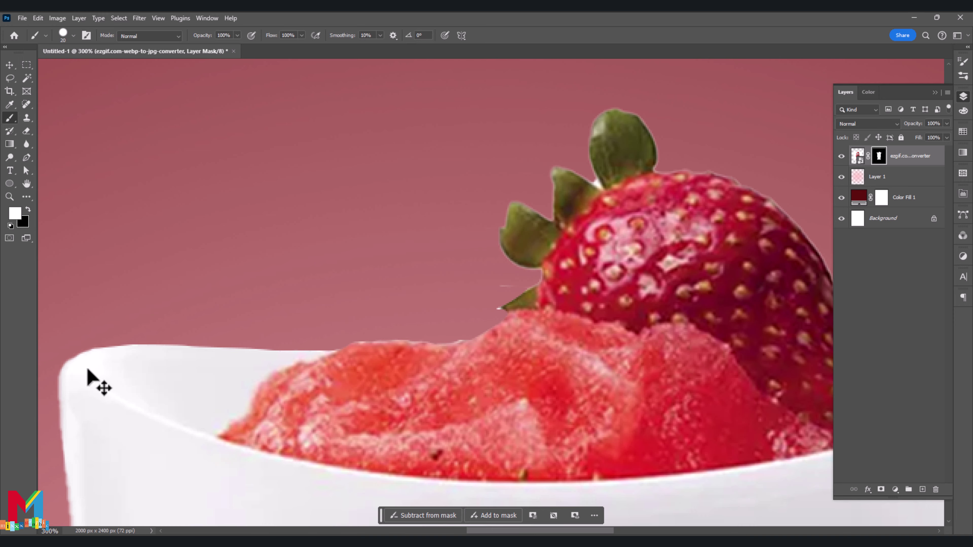
{"action": "scroll", "coordinate": [165, 348], "scroll_direction": "right", "scroll_amount": 3}
{"action": "key", "text": "x"}
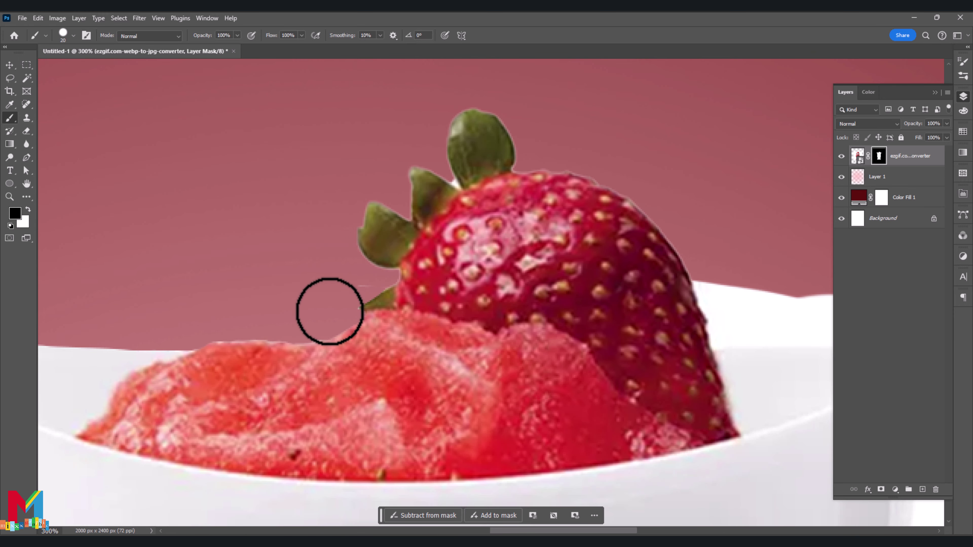
{"action": "key", "text": "bracketleft"}
{"action": "key", "text": "bracketleft"}
{"action": "left_click_drag", "start_coordinate": [440, 217], "coordinate": [147, 102]}
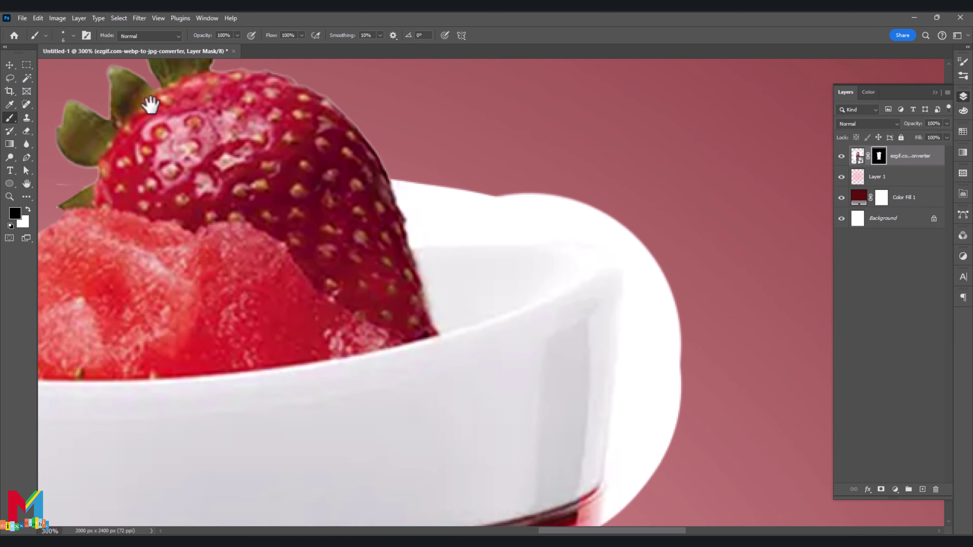
Start a Pen path with anchors along the strawberry's edge
{"action": "key", "text": "p"}
{"action": "left_click", "coordinate": [361, 145]}
{"action": "left_click", "coordinate": [367, 164]}
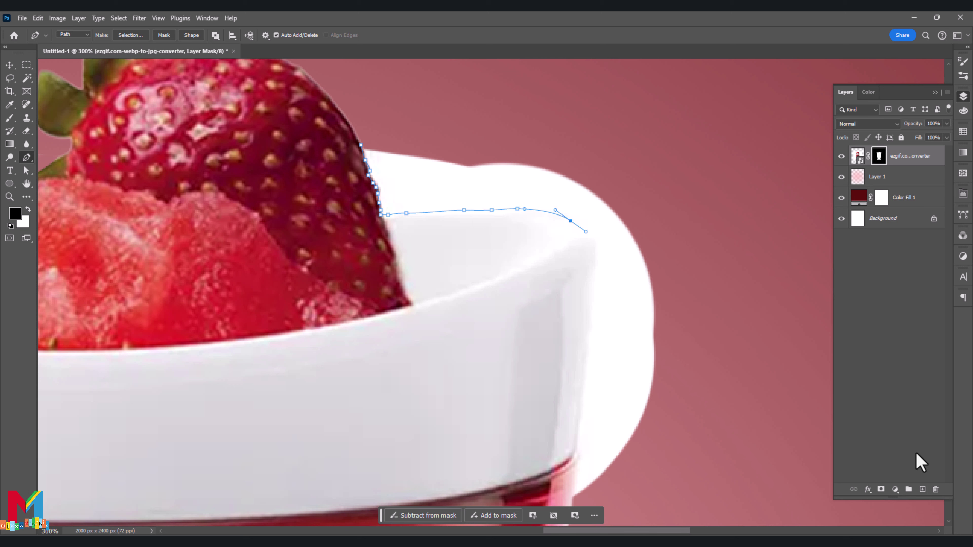
Add a Black & White adjustment above the cup with Reds -52 and Blues -73, then target the cup's mask
{"action": "left_click", "coordinate": [896, 489]}
{"action": "left_click", "coordinate": [904, 407]}
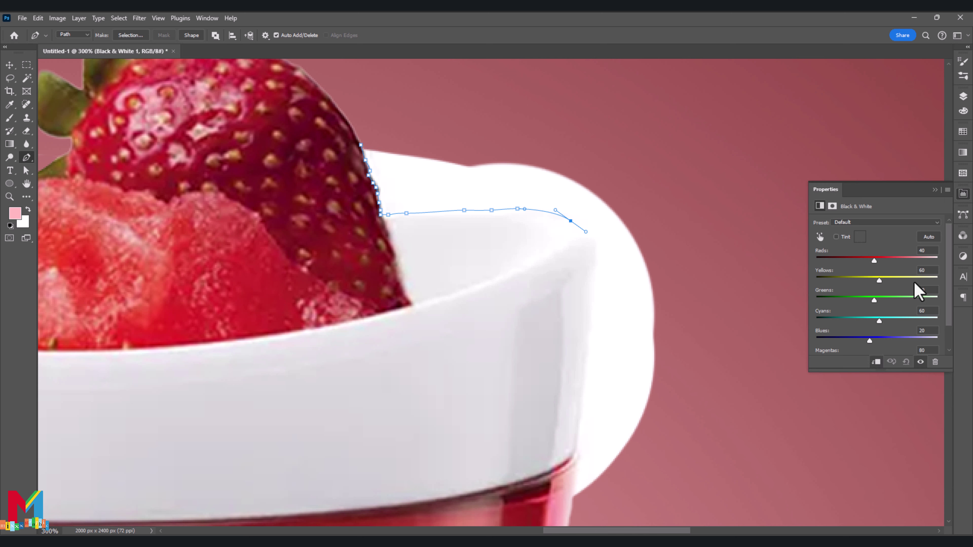
{"action": "left_click", "coordinate": [963, 96]}
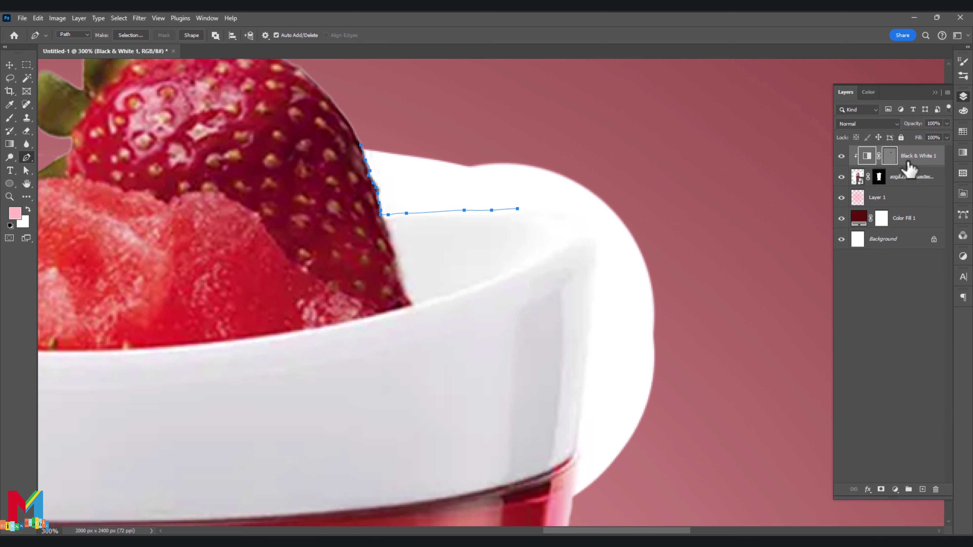
{"action": "key", "text": "Delete"}
{"action": "left_click", "coordinate": [895, 489]}
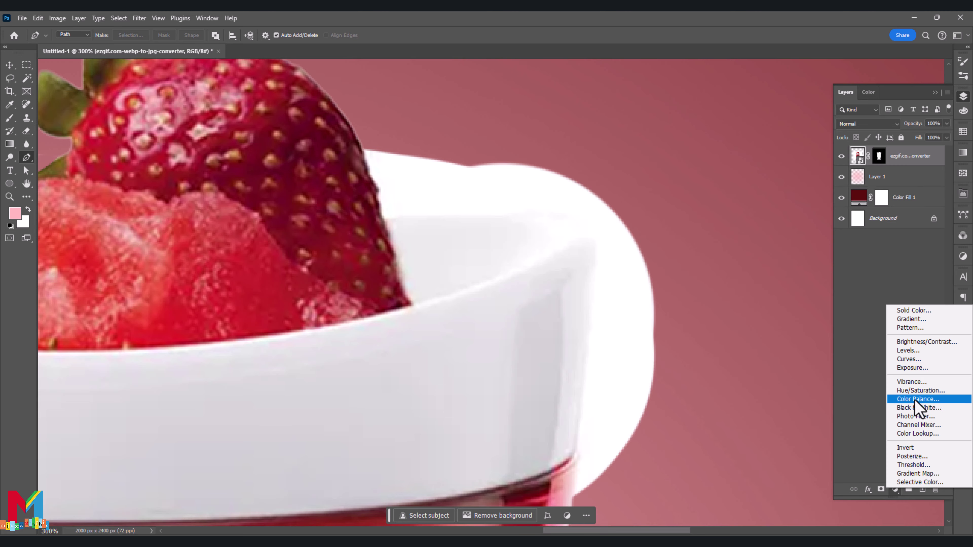
{"action": "left_click", "coordinate": [918, 408]}
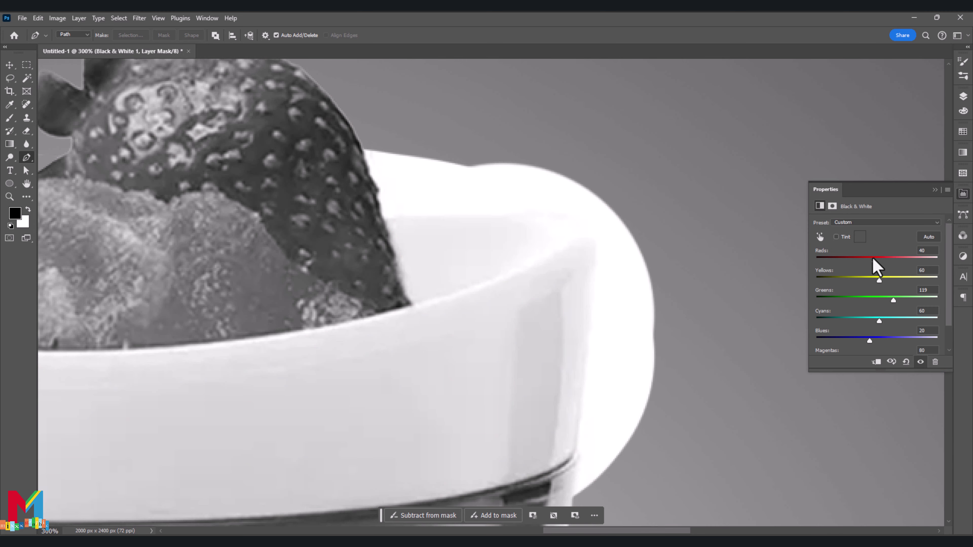
{"action": "mouse_move", "coordinate": [874, 261]}
{"action": "left_mouse_down"}
{"action": "mouse_move", "coordinate": [851, 261]}
{"action": "mouse_move", "coordinate": [861, 261]}
{"action": "left_mouse_up"}
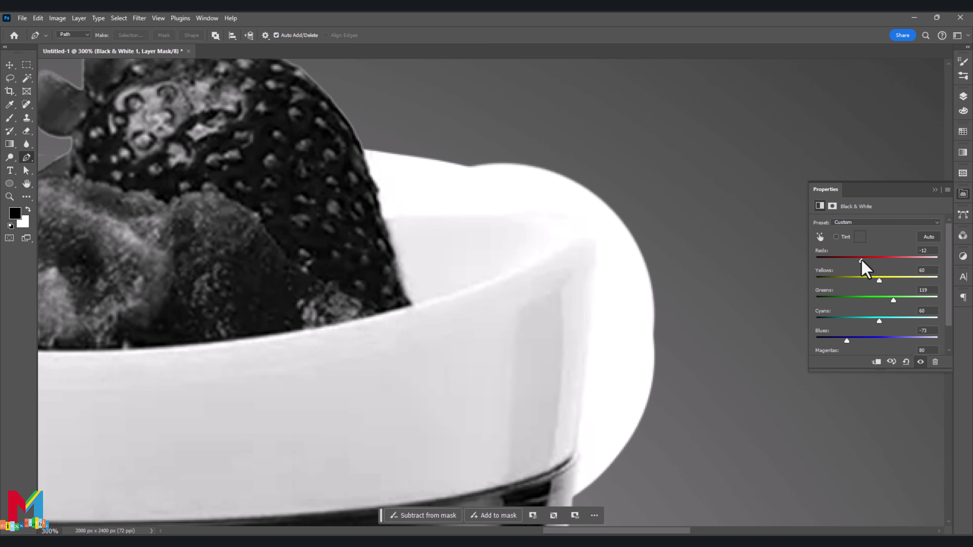
{"action": "left_click", "coordinate": [935, 189]}
{"action": "left_click", "coordinate": [879, 177]}
Close a Pen path around the white halo by the right rim and make a 0 px feather selection
{"action": "left_click", "coordinate": [359, 141]}
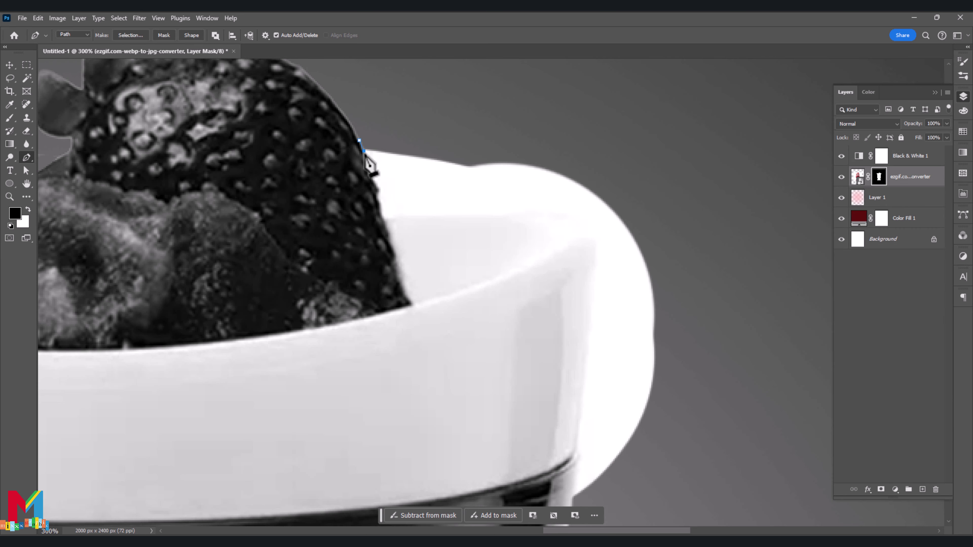
{"action": "left_click_drag", "start_coordinate": [588, 221], "coordinate": [602, 238]}
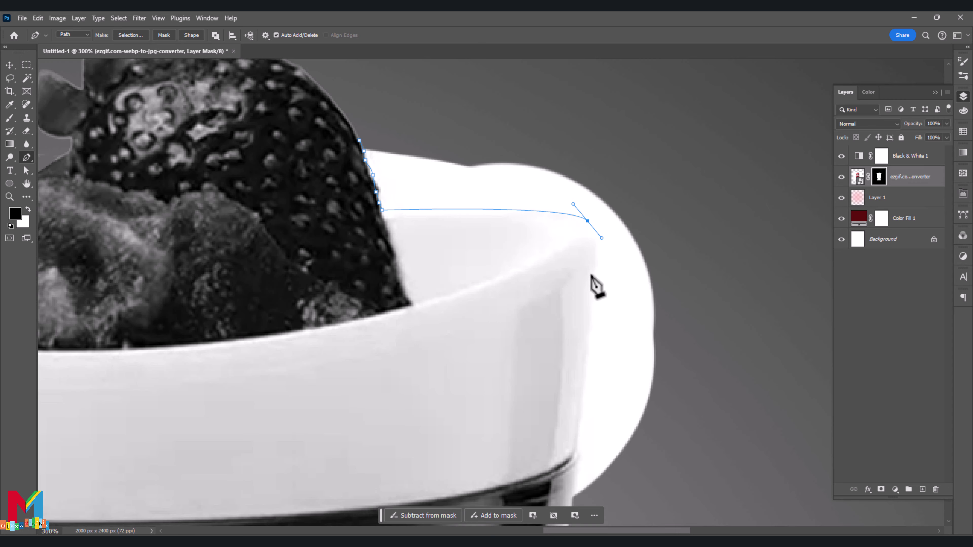
{"action": "left_click_drag", "start_coordinate": [578, 369], "coordinate": [562, 228]}
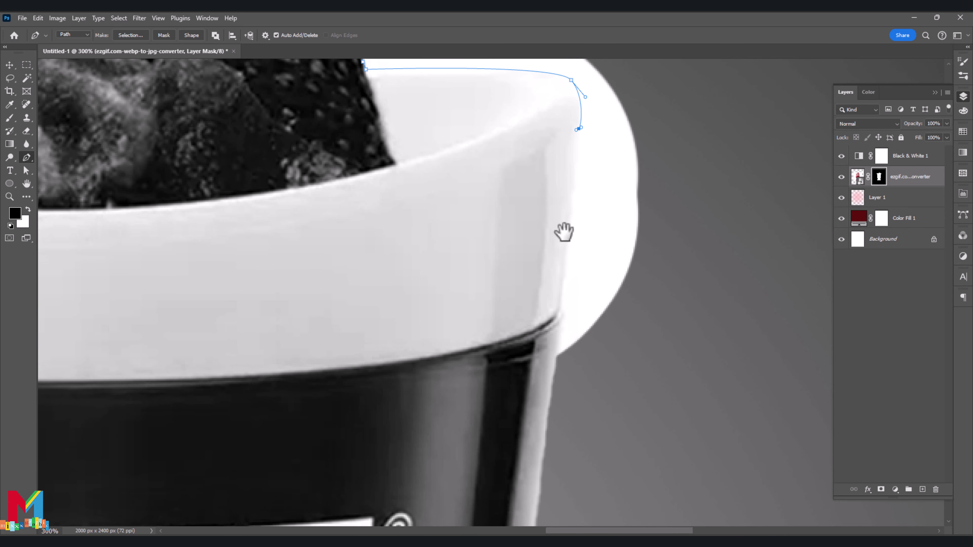
{"action": "left_click", "coordinate": [565, 312]}
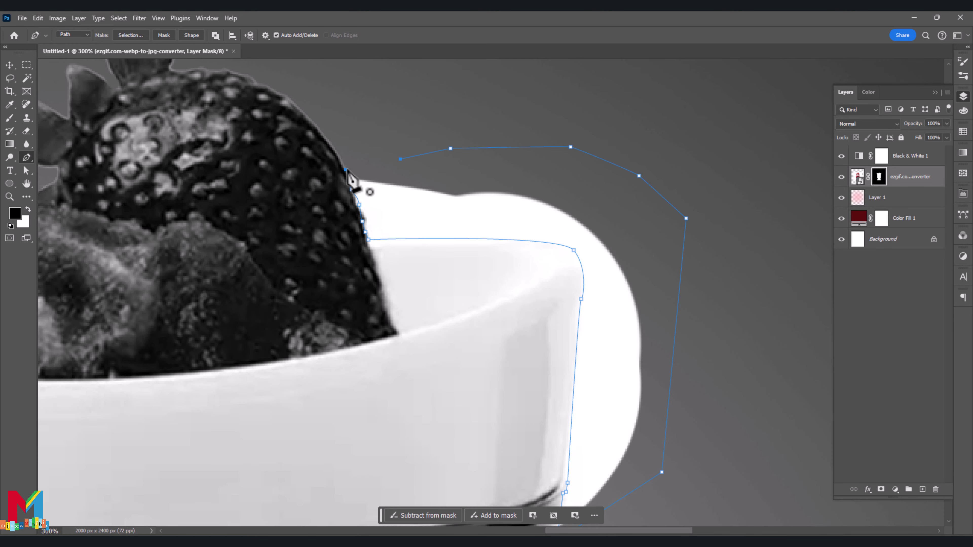
{"action": "left_click", "coordinate": [345, 169]}
{"action": "right_click", "coordinate": [513, 150]}
{"action": "left_click", "coordinate": [548, 205]}
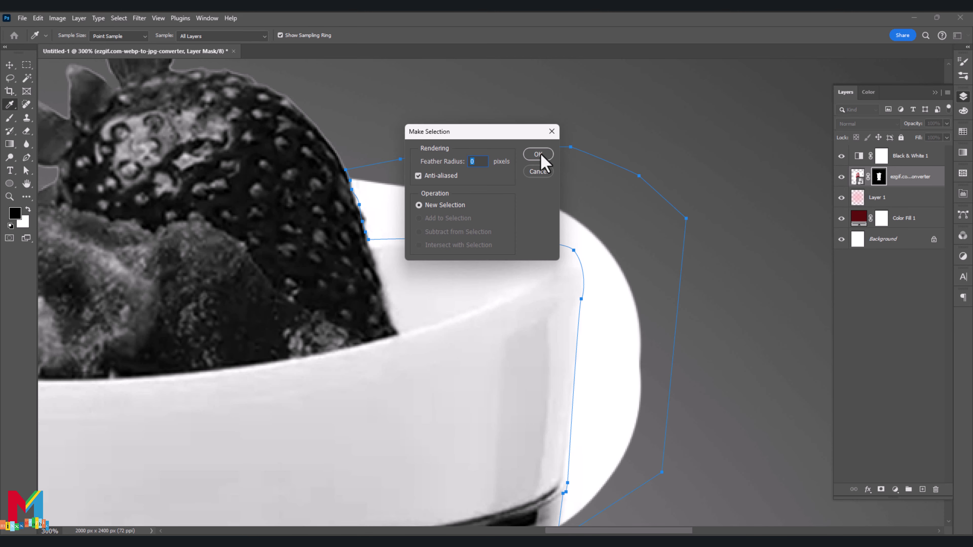
{"action": "left_click", "coordinate": [540, 161]}
Paint out the halo on the mask with a 64 px brush, then deselect
{"action": "key", "text": "b"}
{"action": "left_click", "coordinate": [72, 36]}
{"action": "left_click_drag", "start_coordinate": [59, 68], "coordinate": [69, 68]}
{"action": "mouse_move", "coordinate": [412, 174]}
{"action": "left_mouse_down"}
{"action": "mouse_move", "coordinate": [586, 417]}
{"action": "mouse_move", "coordinate": [434, 163]}
{"action": "mouse_move", "coordinate": [536, 149]}
{"action": "left_mouse_up"}
{"action": "key", "text": "ctrl+d"}
{"action": "scroll", "coordinate": [684, 216], "scroll_direction": "down", "scroll_amount": 2}
{"action": "scroll", "coordinate": [680, 217], "scroll_direction": "down", "scroll_amount": 1}
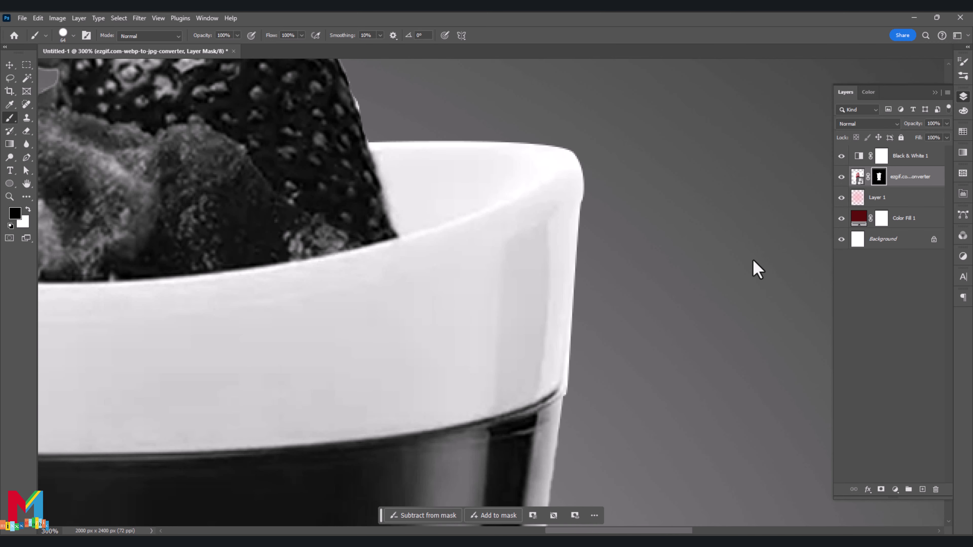
Shrink the brush and tidy the cup's mask along the strawberry leaves
{"action": "key", "text": "bracketleft"}
{"action": "key", "text": "bracketleft"}
{"action": "scroll", "coordinate": [589, 175], "scroll_direction": "up", "scroll_amount": 3}
{"action": "key", "text": "bracketleft"}
{"action": "key", "text": "bracketleft"}
{"action": "key", "text": "bracketleft"}
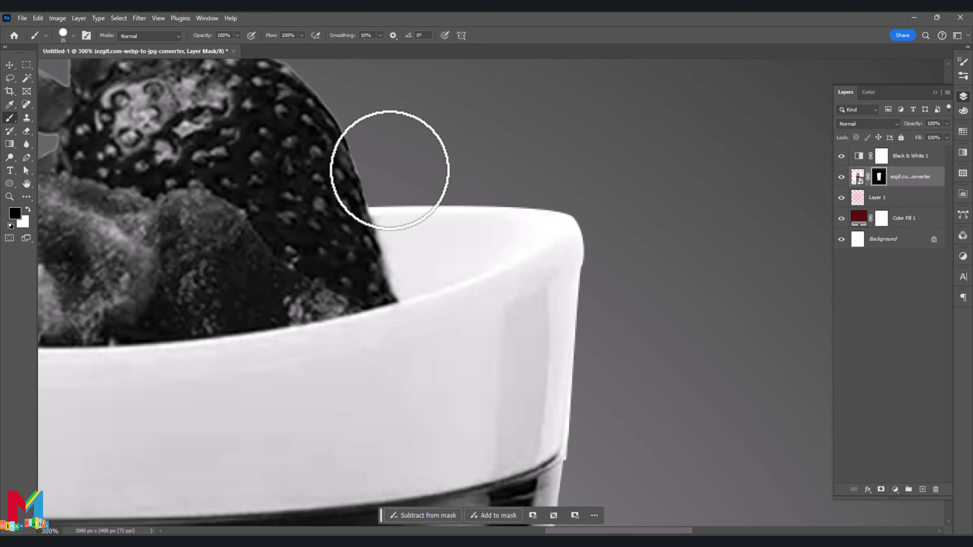
{"action": "mouse_move", "coordinate": [462, 286]}
{"action": "left_mouse_down"}
{"action": "mouse_move", "coordinate": [524, 301]}
{"action": "mouse_move", "coordinate": [904, 306]}
{"action": "left_mouse_up"}
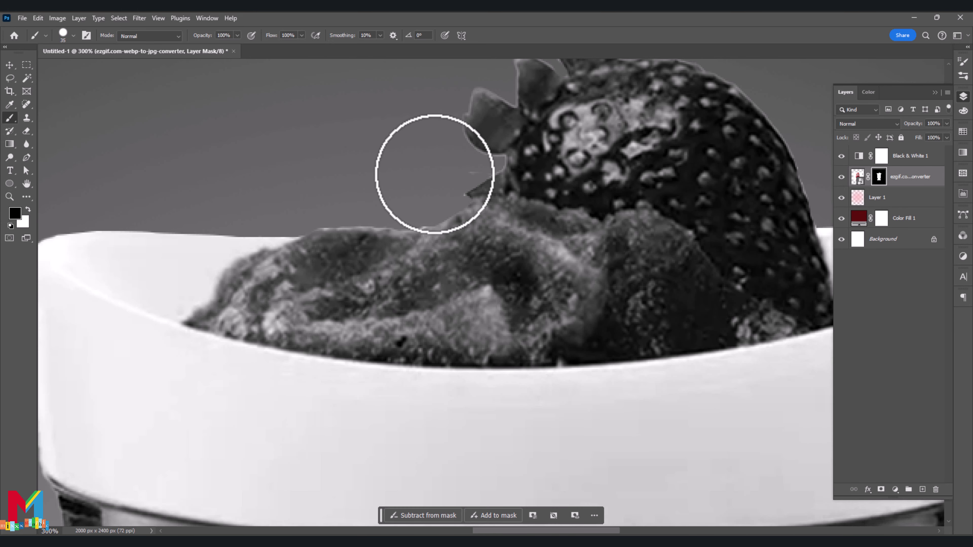
{"action": "key", "text": "bracketleft"}
{"action": "scroll", "coordinate": [189, 163], "scroll_direction": "down", "scroll_amount": 2}
{"action": "scroll", "coordinate": [250, 119], "scroll_direction": "down", "scroll_amount": 2}
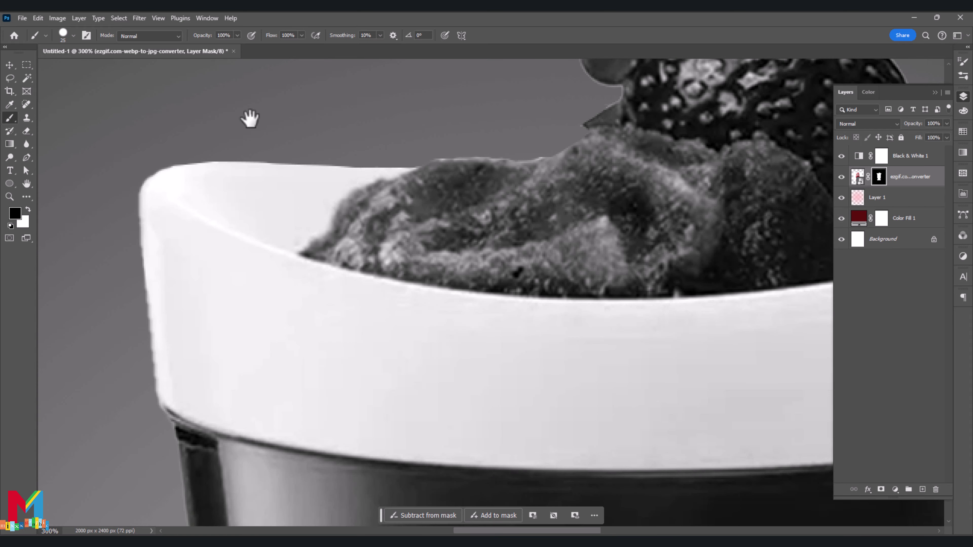
{"action": "scroll", "coordinate": [249, 120], "scroll_direction": "down", "scroll_amount": 2}
{"action": "scroll", "coordinate": [396, 195], "scroll_direction": "down", "scroll_amount": 1}
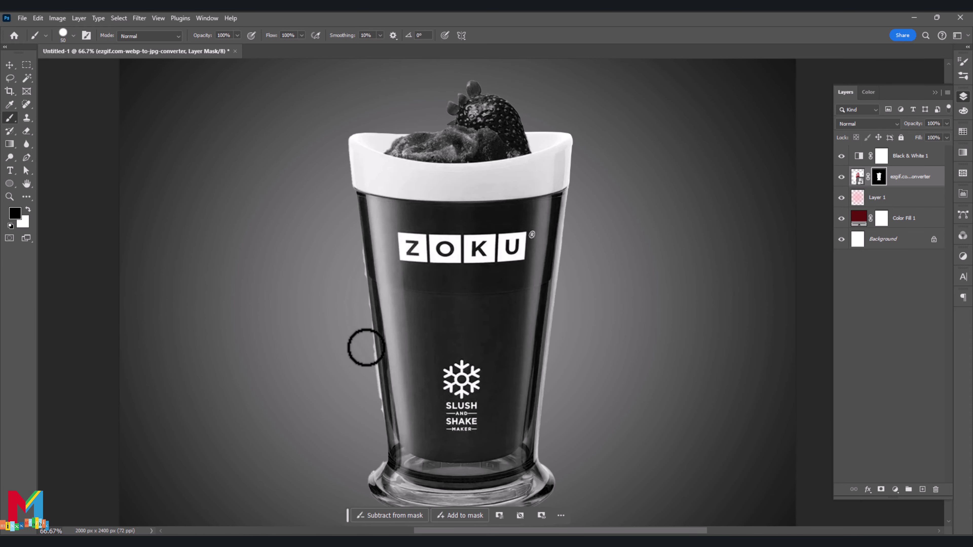
{"action": "scroll", "coordinate": [374, 416], "scroll_direction": "up", "scroll_amount": 2}
Clean the mask along the cup's left edge with a finer brush, then zoom out to the whole cup
{"action": "left_click_drag", "start_coordinate": [244, 292], "coordinate": [439, 259]}
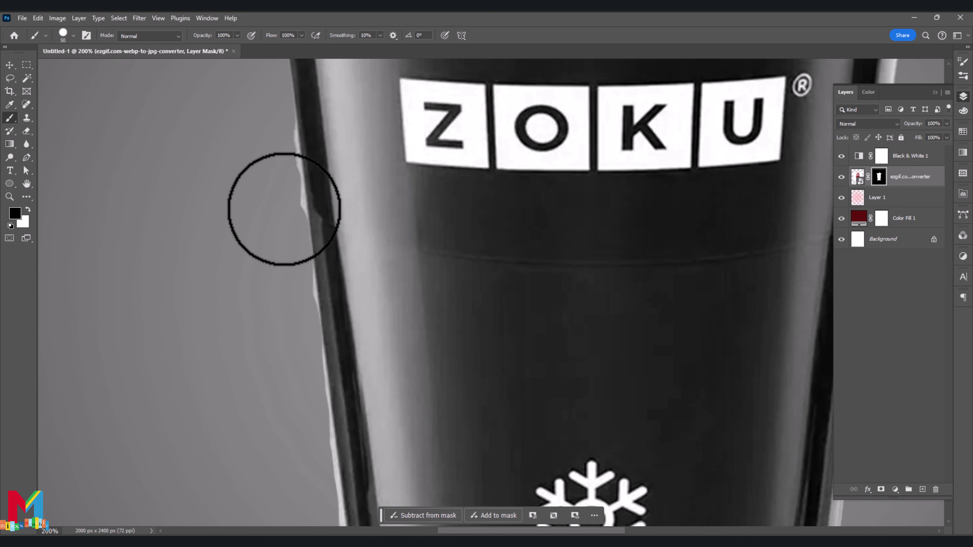
{"action": "scroll", "coordinate": [270, 199], "scroll_direction": "down", "scroll_amount": 2}
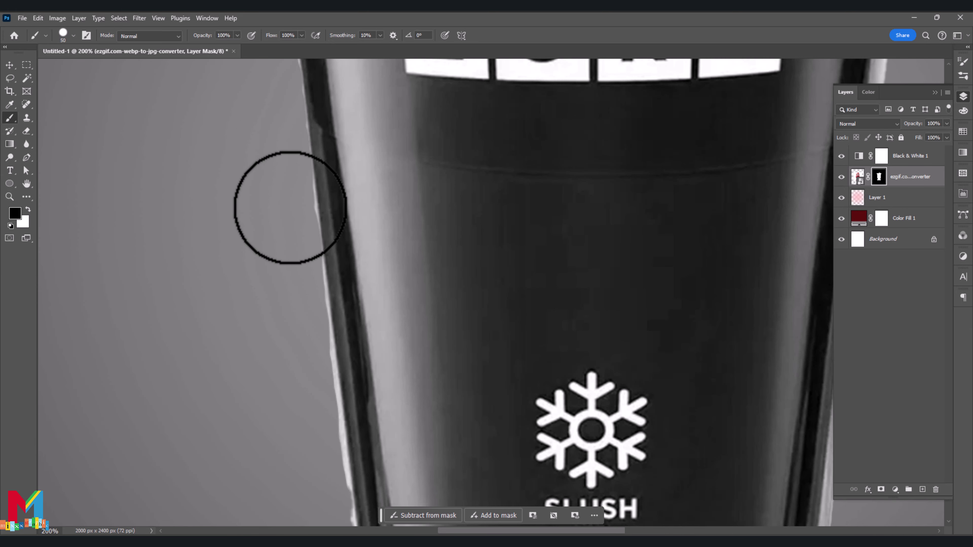
{"action": "scroll", "coordinate": [287, 183], "scroll_direction": "down", "scroll_amount": 1}
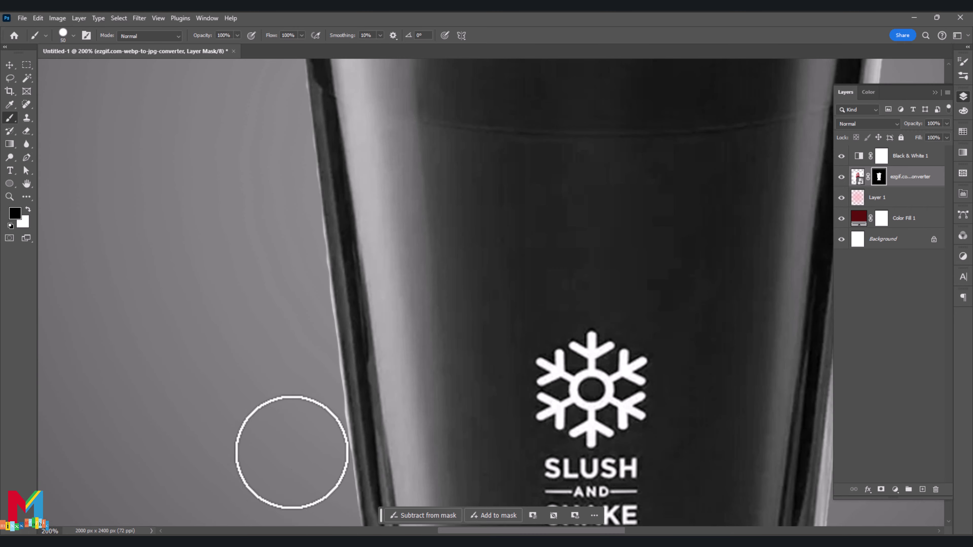
{"action": "scroll", "coordinate": [282, 417], "scroll_direction": "down", "scroll_amount": 1}
{"action": "key", "text": "bracketleft"}
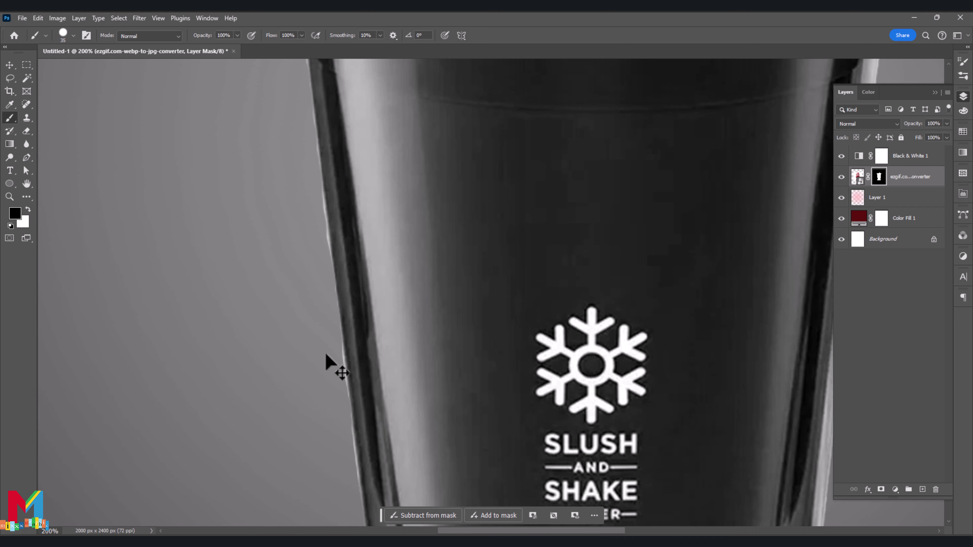
{"action": "scroll", "coordinate": [315, 356], "scroll_direction": "down", "scroll_amount": 3}
{"action": "scroll", "coordinate": [326, 337], "scroll_direction": "down", "scroll_amount": 2}
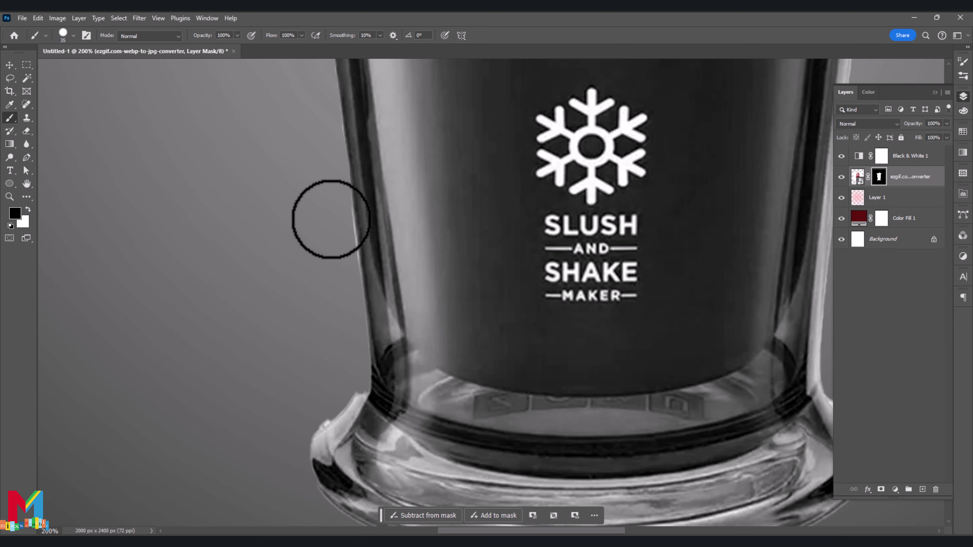
{"action": "scroll", "coordinate": [299, 299], "scroll_direction": "up", "scroll_amount": 8}
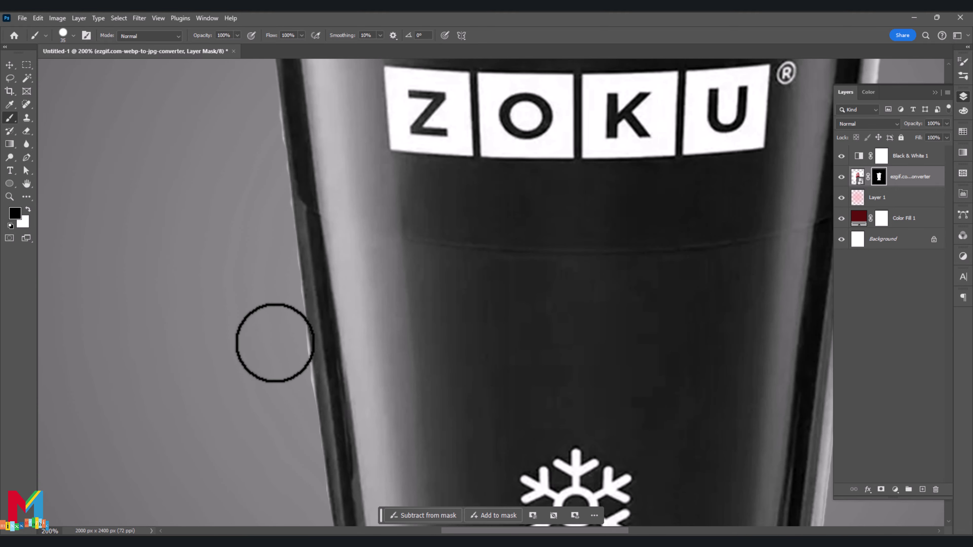
{"action": "scroll", "coordinate": [295, 383], "scroll_direction": "up", "scroll_amount": 2}
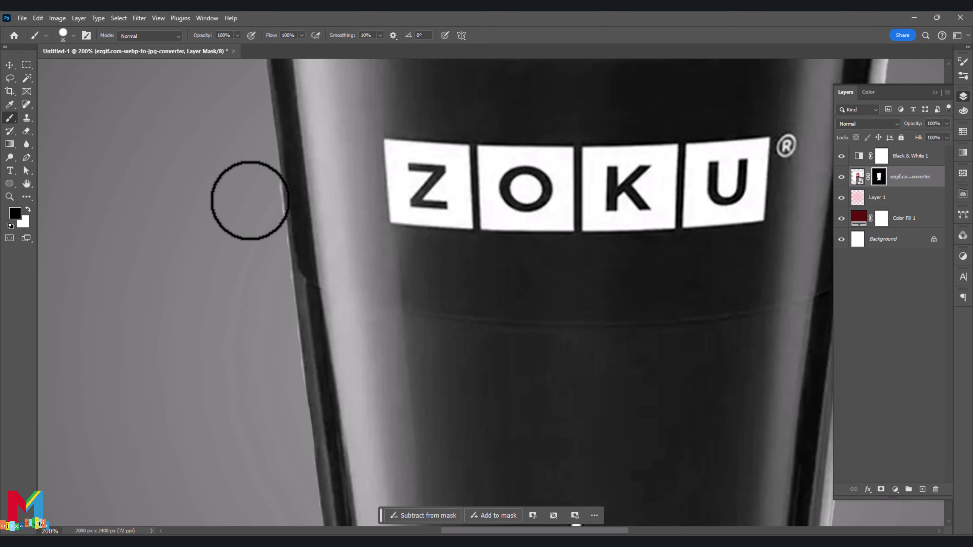
{"action": "scroll", "coordinate": [278, 247], "scroll_direction": "right", "scroll_amount": 6}
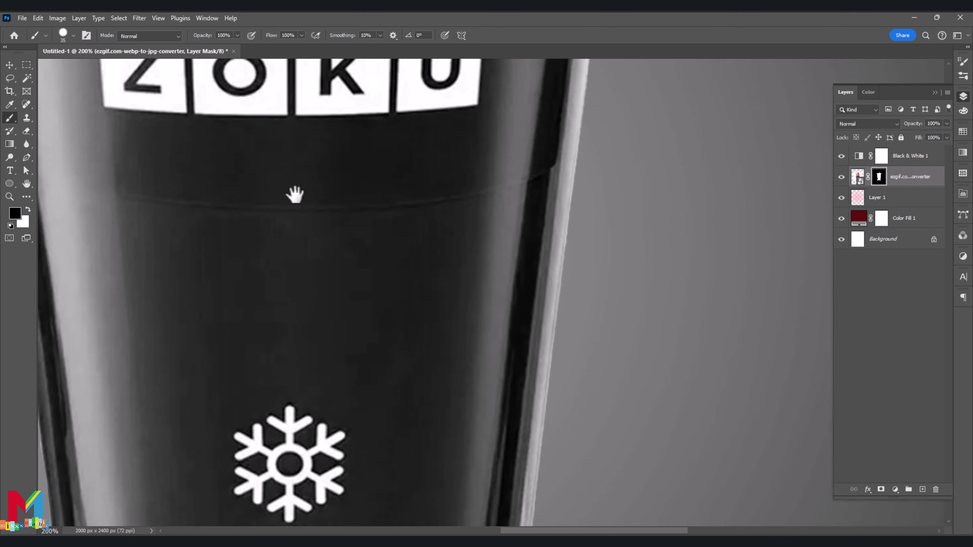
{"action": "scroll", "coordinate": [296, 196], "scroll_direction": "down", "scroll_amount": 10}
{"action": "scroll", "coordinate": [383, 199], "scroll_direction": "left", "scroll_amount": 2}
{"action": "scroll", "coordinate": [148, 211], "scroll_direction": "down", "scroll_amount": 1}
{"action": "key", "text": "ctrl+minus"}
{"action": "key", "text": "ctrl+minus"}
{"action": "key", "text": "ctrl+minus"}
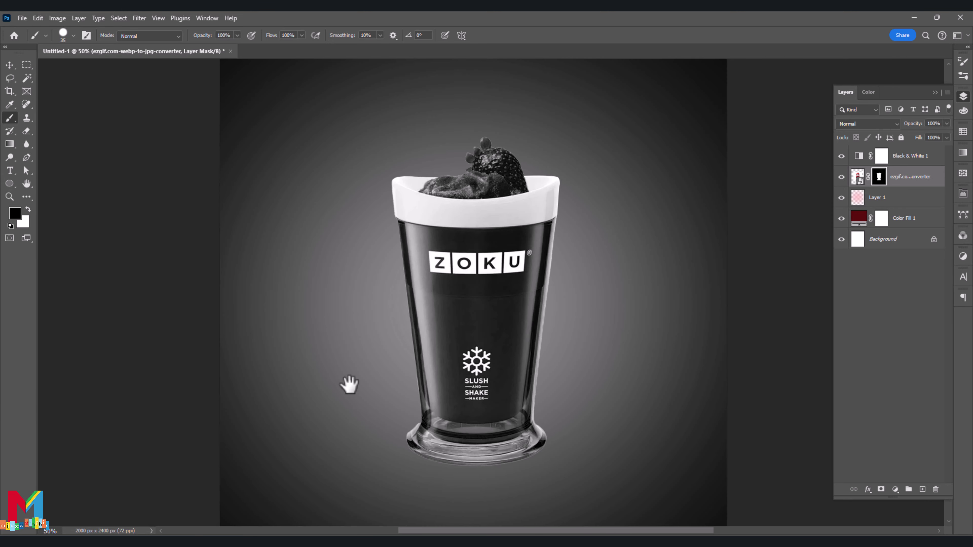
Delete the Black & White adjustment layer and zoom out to the whole page
{"action": "left_click", "coordinate": [841, 155]}
{"action": "left_click_drag", "start_coordinate": [897, 156], "coordinate": [262, 224]}
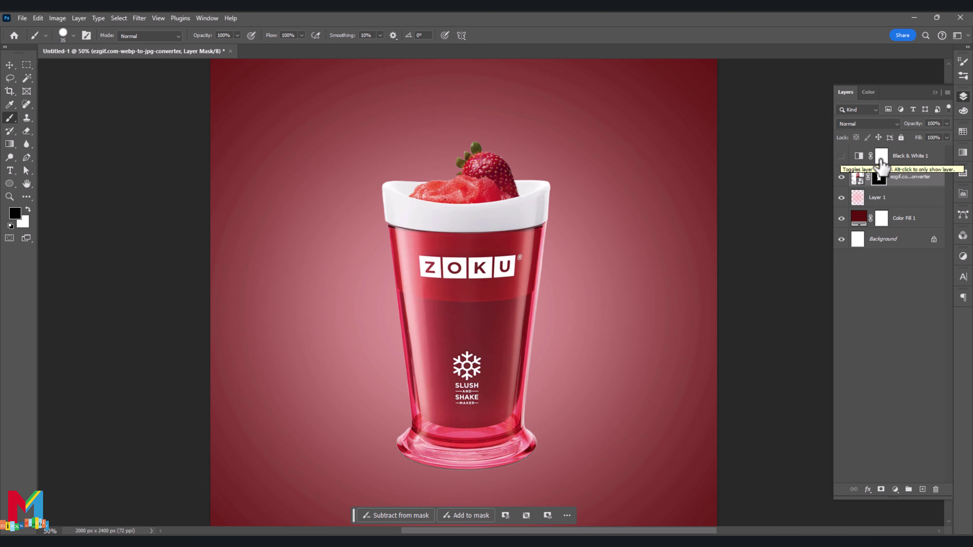
{"action": "key", "text": "v"}
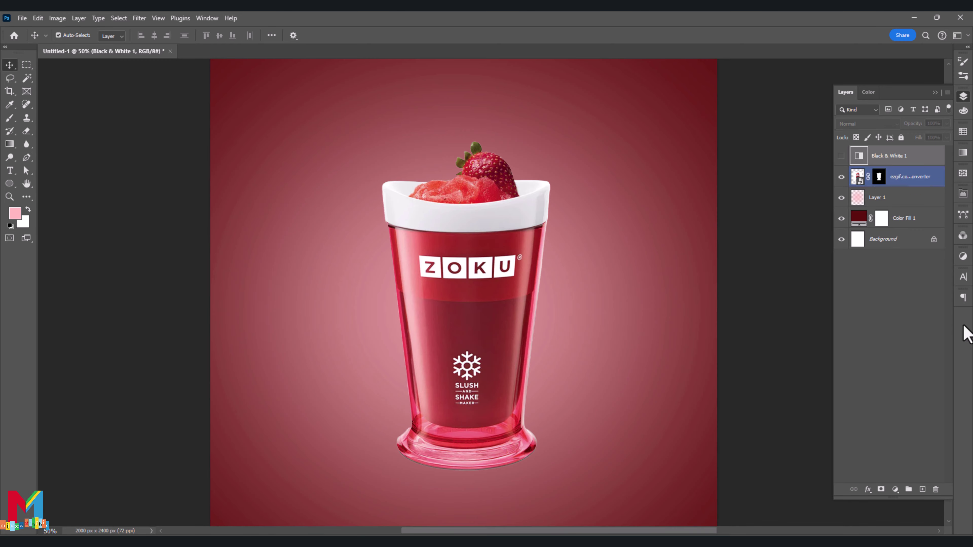
{"action": "left_click", "coordinate": [935, 489]}
{"action": "left_click", "coordinate": [440, 209]}
{"action": "scroll", "coordinate": [525, 272], "scroll_direction": "down", "scroll_amount": 3}
{"action": "key", "text": "ctrl+minus"}
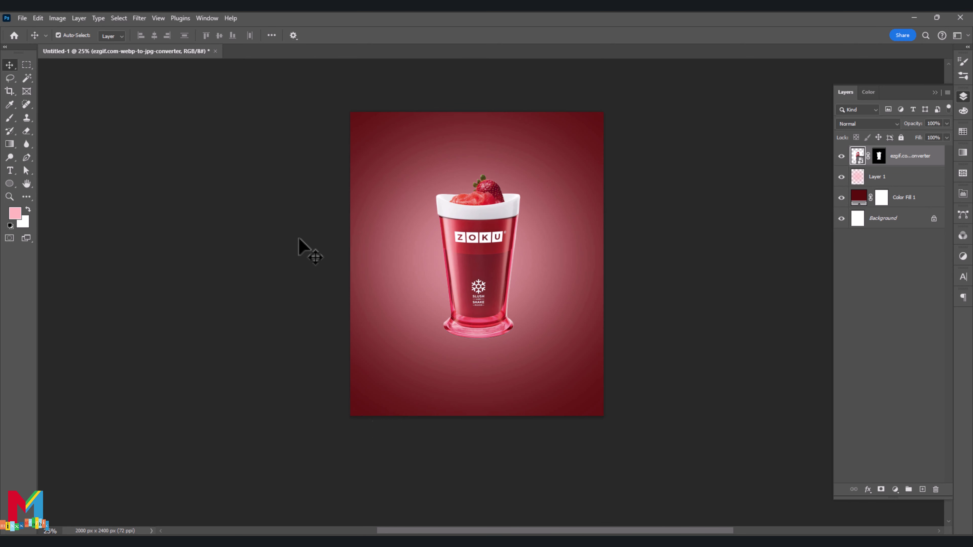
Group Layer 1 and Color Fill 1 as 'background' and add an empty Layer 2 above
{"action": "left_click", "coordinate": [919, 178]}
{"action": "left_click", "coordinate": [916, 198], "text": "shift"}
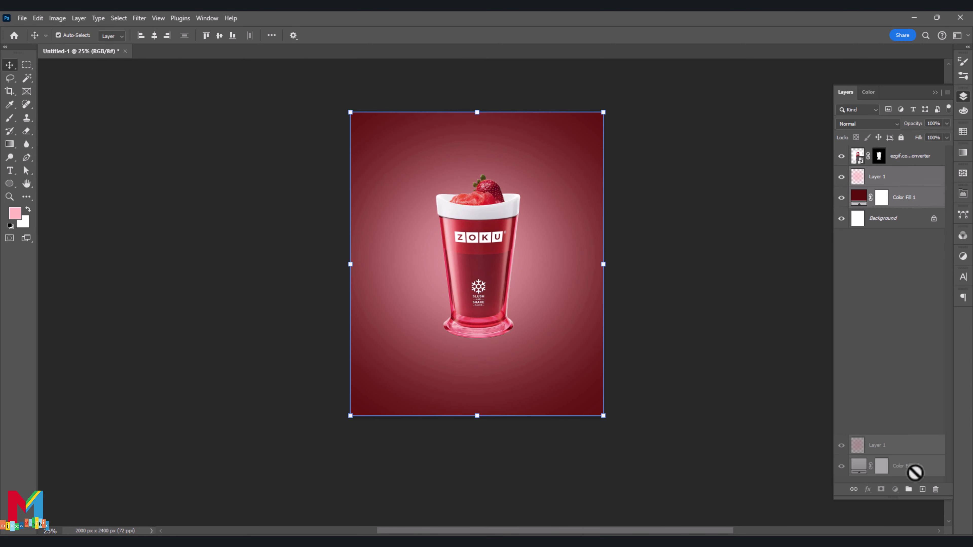
{"action": "left_click_drag", "start_coordinate": [915, 197], "coordinate": [909, 490]}
{"action": "double_click", "coordinate": [885, 172]}
{"action": "type", "text": "background"}
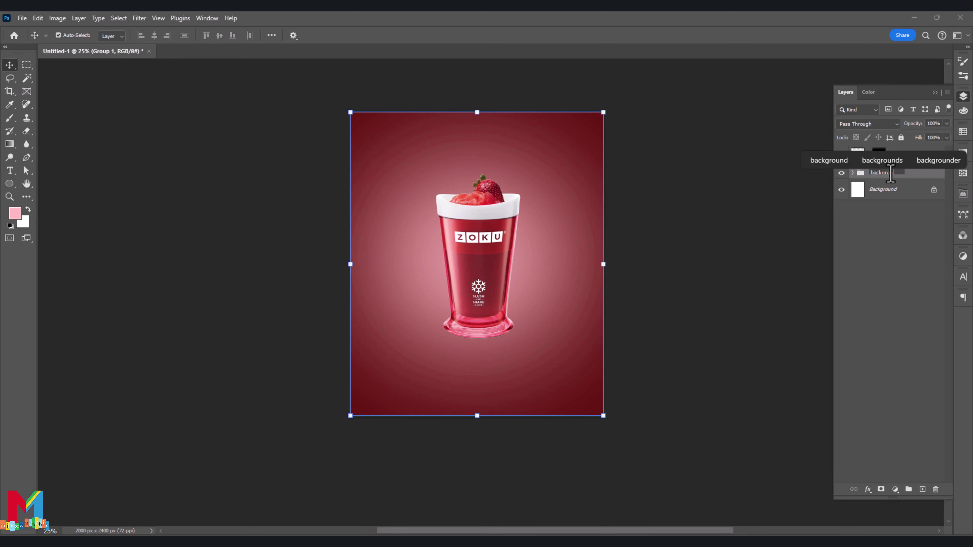
{"action": "key", "text": "Return"}
{"action": "left_click", "coordinate": [923, 489]}
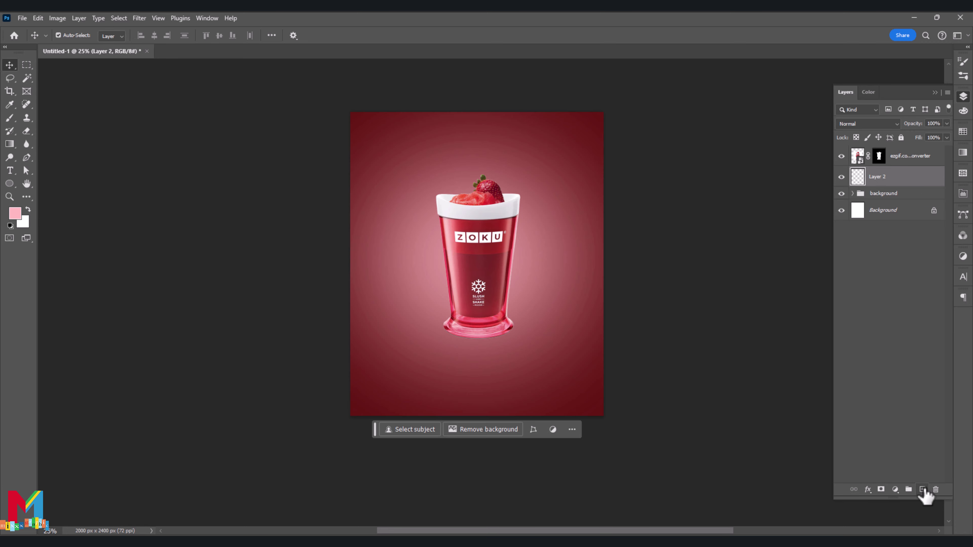
Draw a large dark red circle at the canvas bottom with the Ellipse tool
{"action": "left_click", "coordinate": [11, 183]}
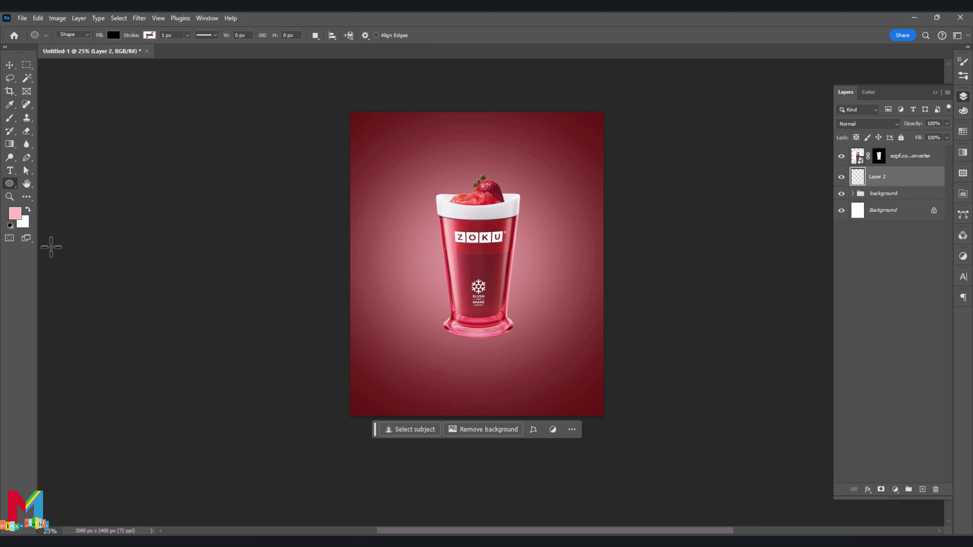
{"action": "left_click", "coordinate": [15, 213]}
{"action": "left_click_drag", "start_coordinate": [658, 315], "coordinate": [685, 336]}
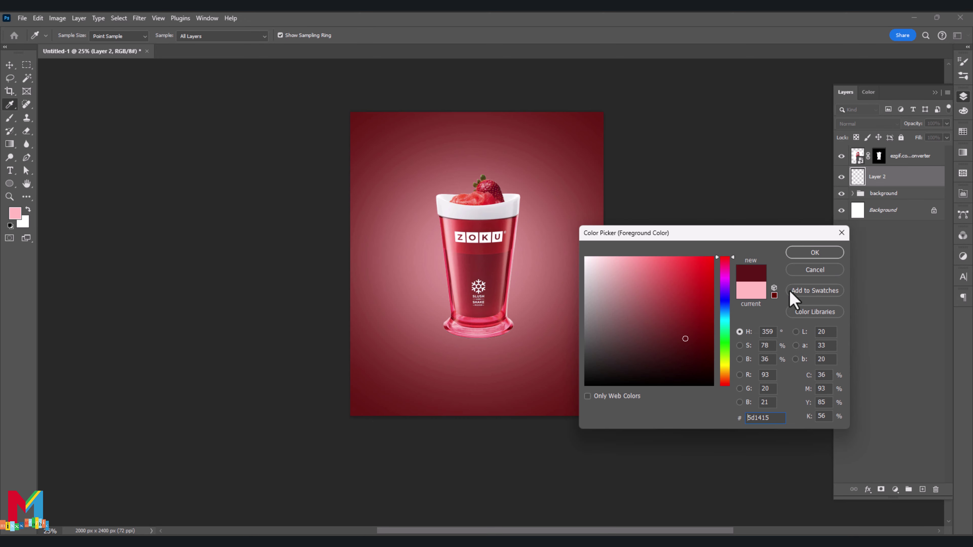
{"action": "left_click", "coordinate": [690, 356]}
{"action": "left_click", "coordinate": [809, 253]}
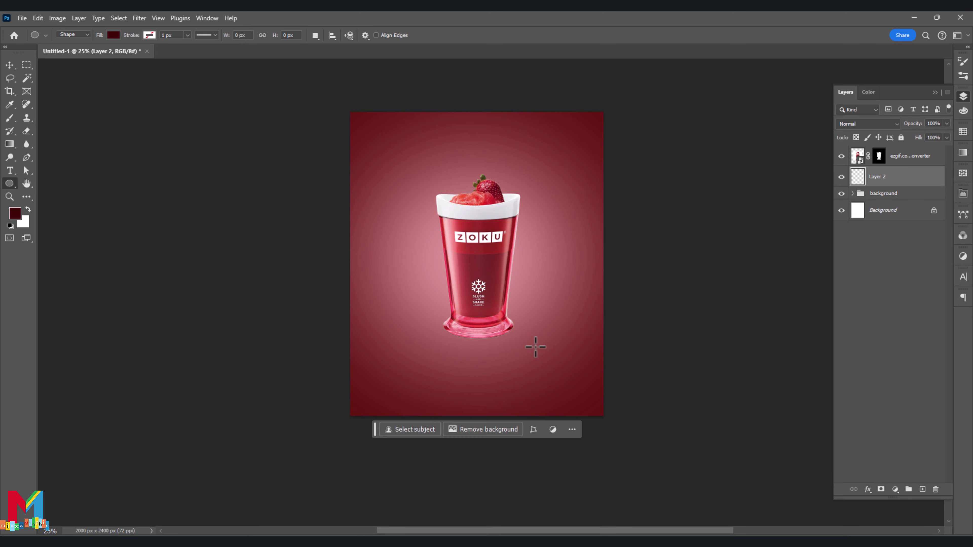
{"action": "left_click_drag", "start_coordinate": [548, 331], "coordinate": [366, 512]}
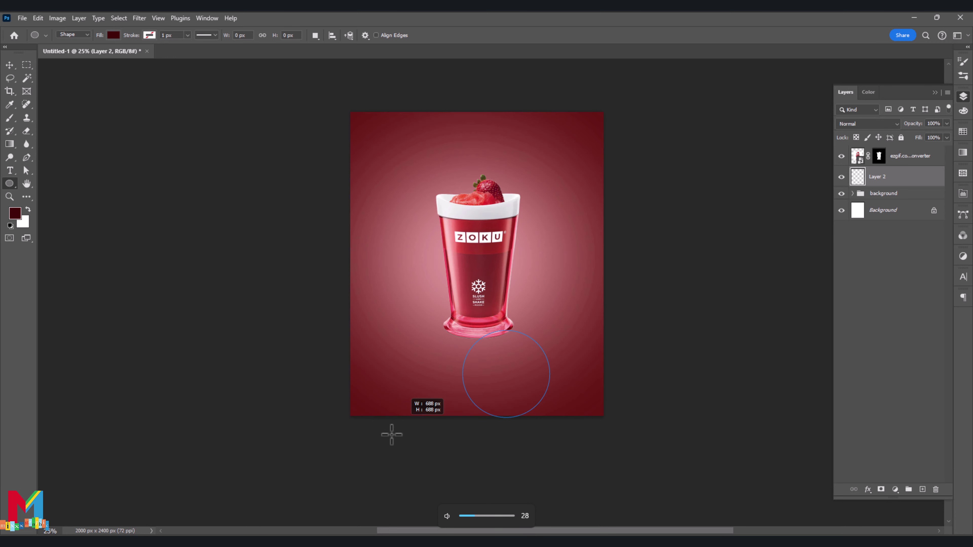
Move Ellipse 1 above the background group and lock the group
{"action": "left_click", "coordinate": [9, 65]}
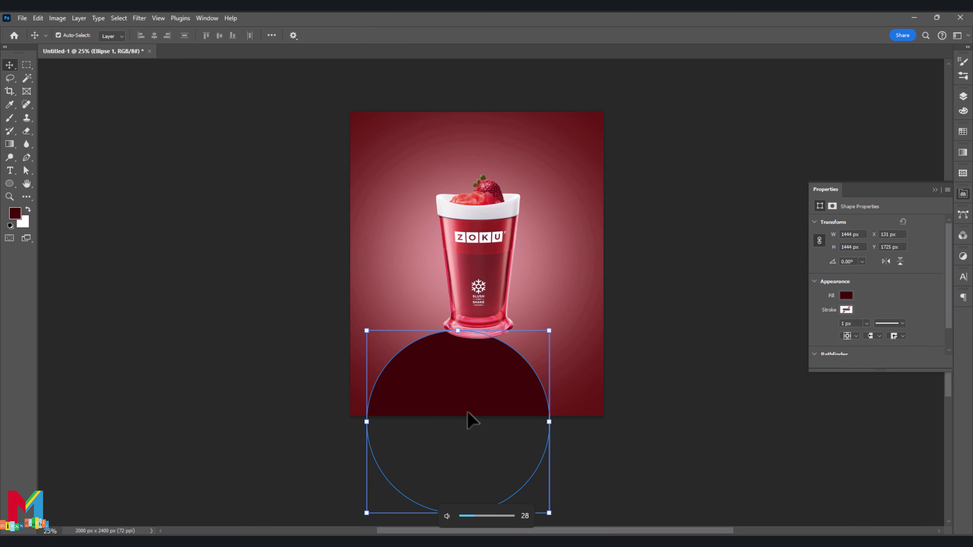
{"action": "left_click", "coordinate": [778, 324]}
{"action": "left_click", "coordinate": [963, 96]}
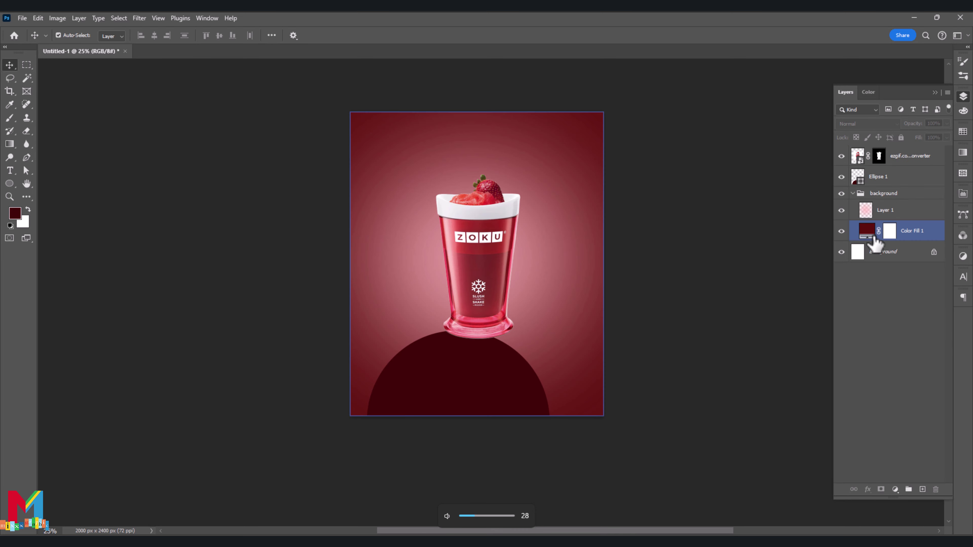
{"action": "left_click_drag", "start_coordinate": [873, 232], "coordinate": [881, 180]}
{"action": "left_click", "coordinate": [908, 194]}
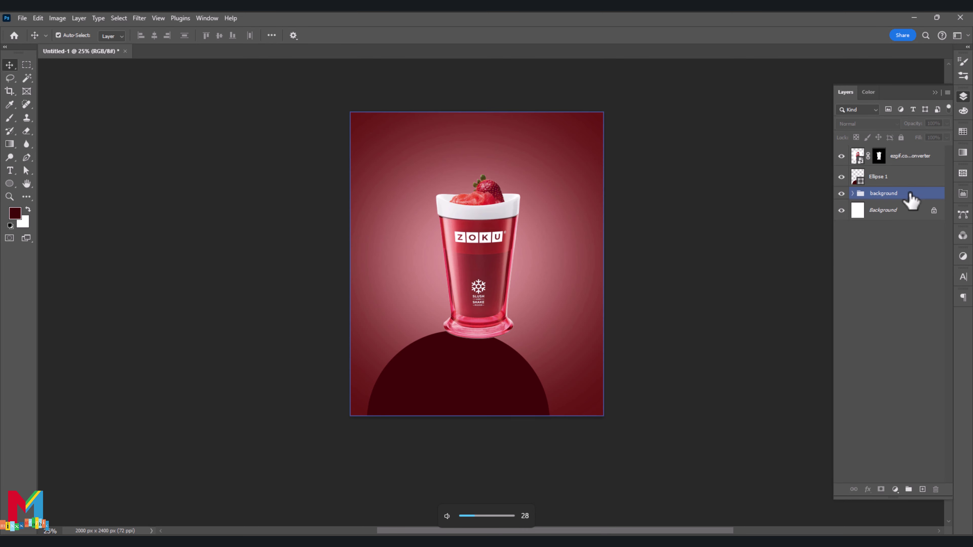
{"action": "left_click", "coordinate": [901, 138]}
Centre the circle under the cup and enlarge it slightly to about 1500 px
{"action": "left_click_drag", "start_coordinate": [507, 381], "coordinate": [523, 366]}
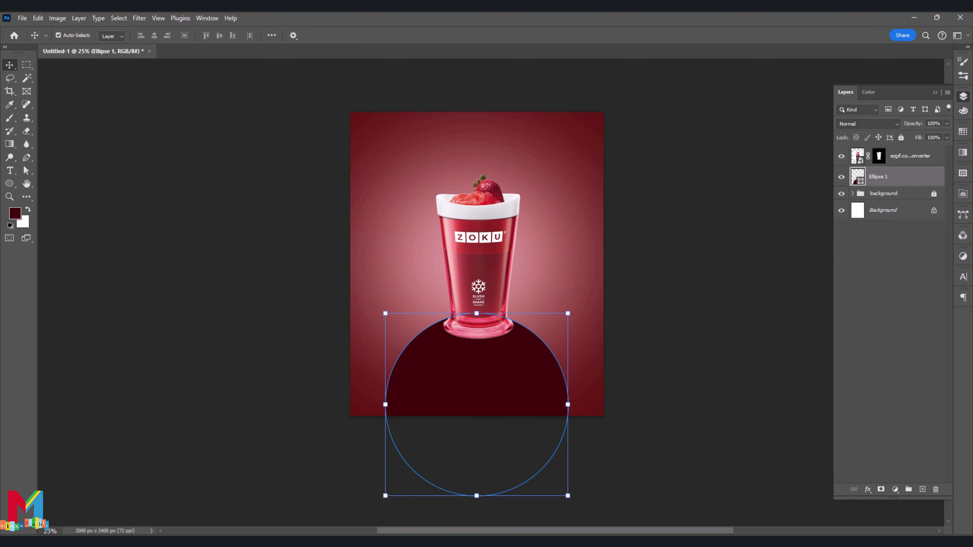
{"action": "left_click_drag", "start_coordinate": [474, 404], "coordinate": [473, 397]}
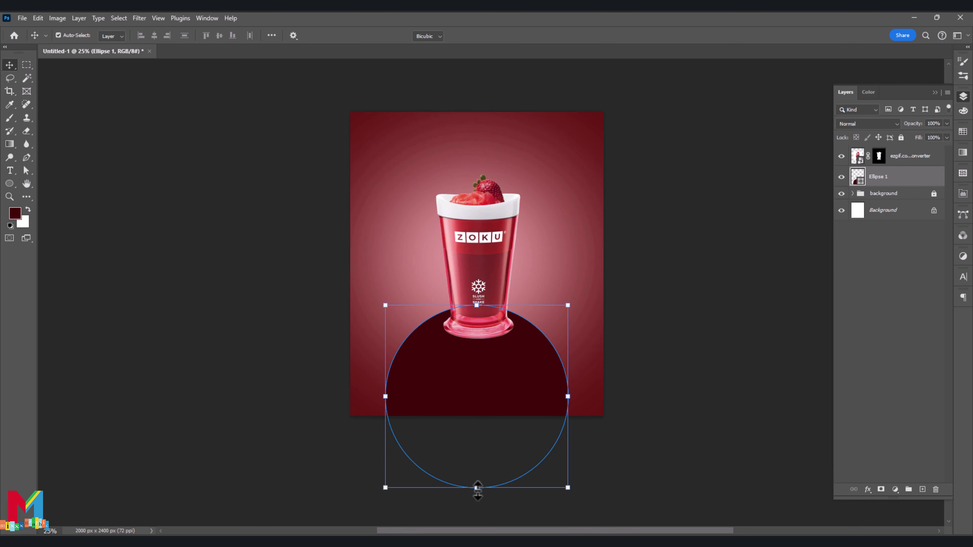
{"action": "key", "text": "ctrl+t"}
{"action": "left_click_drag", "start_coordinate": [477, 488], "coordinate": [476, 494]}
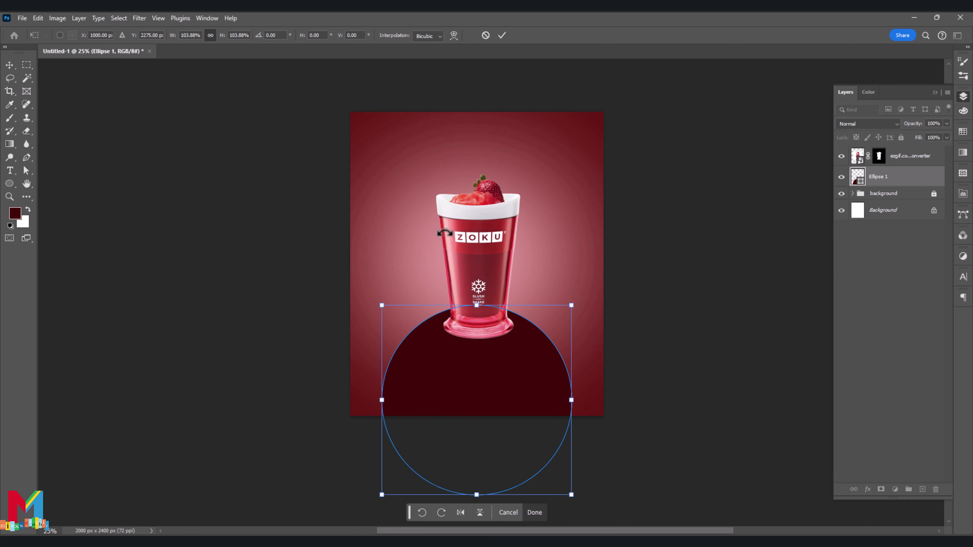
{"action": "left_click", "coordinate": [502, 35]}
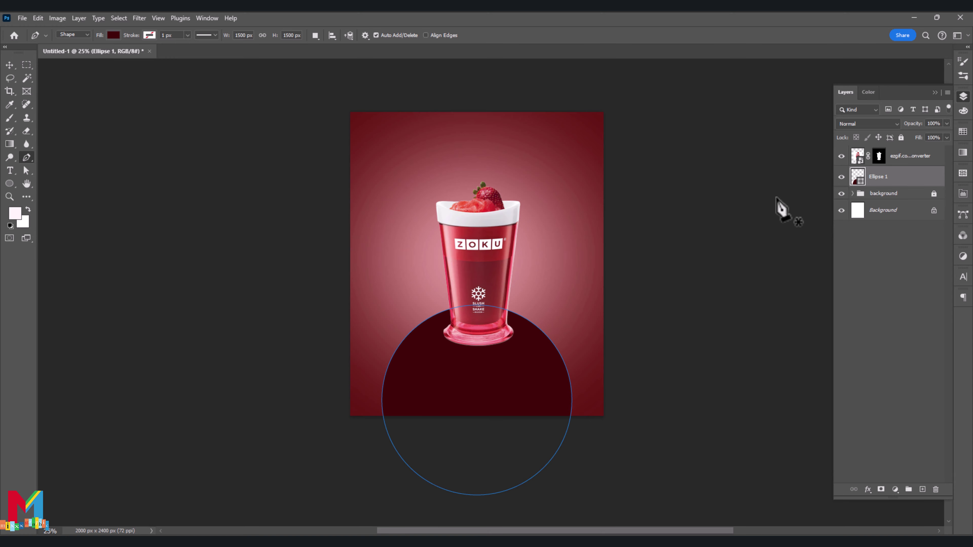
Draw a curved band shape across the top of the dark circle
{"action": "left_click", "coordinate": [923, 490]}
{"action": "left_click", "coordinate": [10, 65]}
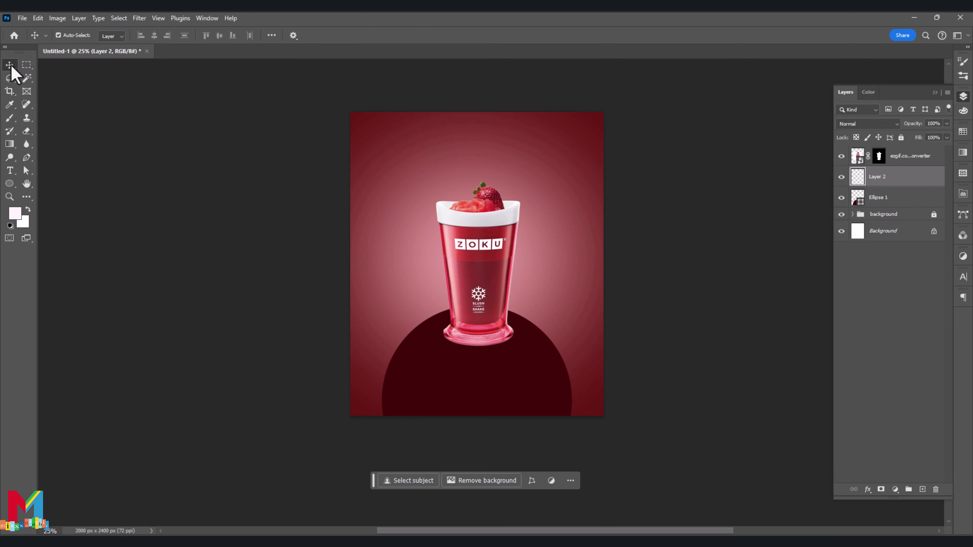
{"action": "left_click", "coordinate": [26, 157]}
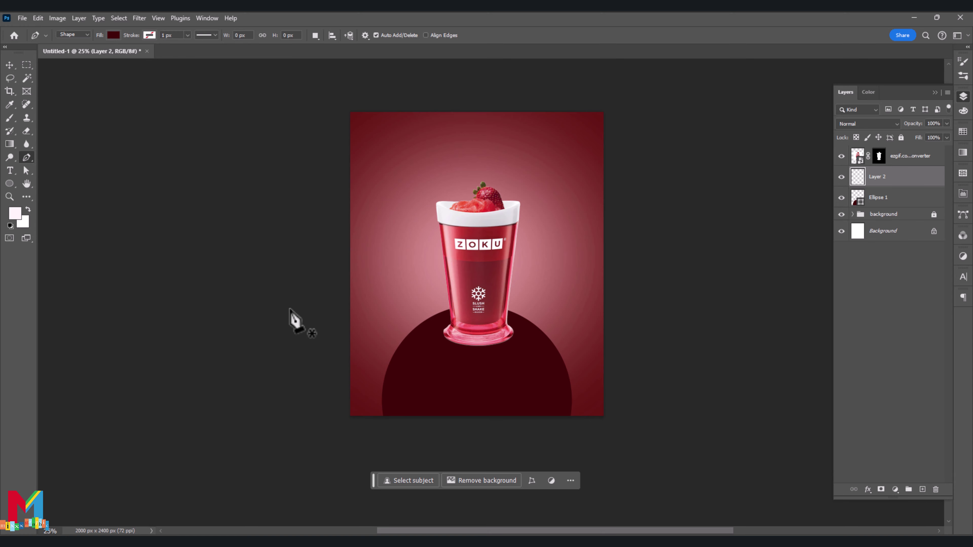
{"action": "left_click", "coordinate": [390, 349]}
{"action": "left_click_drag", "start_coordinate": [572, 341], "coordinate": [625, 286]}
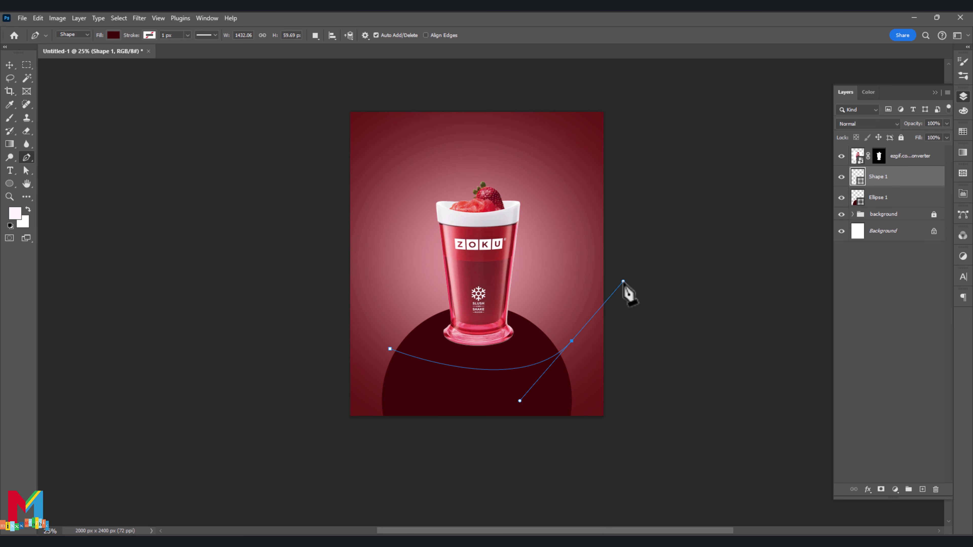
{"action": "left_click", "coordinate": [578, 362]}
{"action": "left_click", "coordinate": [547, 388]}
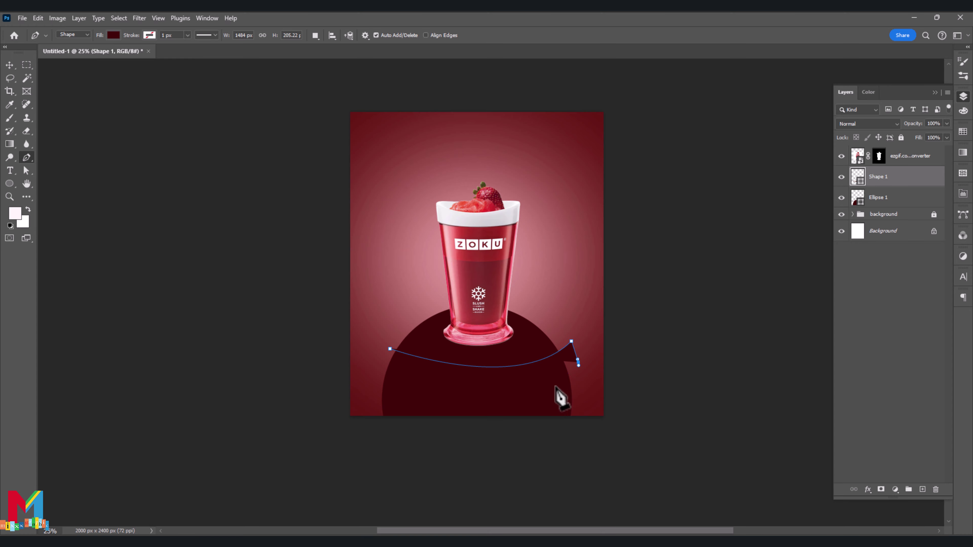
{"action": "left_click", "coordinate": [474, 388]}
{"action": "left_click", "coordinate": [398, 380]}
{"action": "left_click", "coordinate": [353, 372]}
{"action": "left_click", "coordinate": [367, 355]}
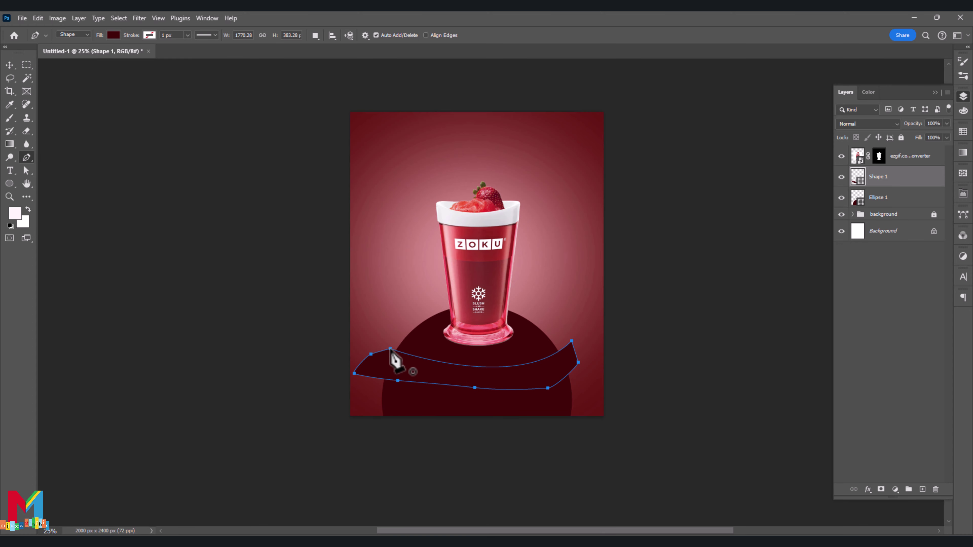
Fill the band shape with light pink, undoing an accidental extra shape
{"action": "left_click", "coordinate": [114, 35]}
{"action": "left_click", "coordinate": [68, 90]}
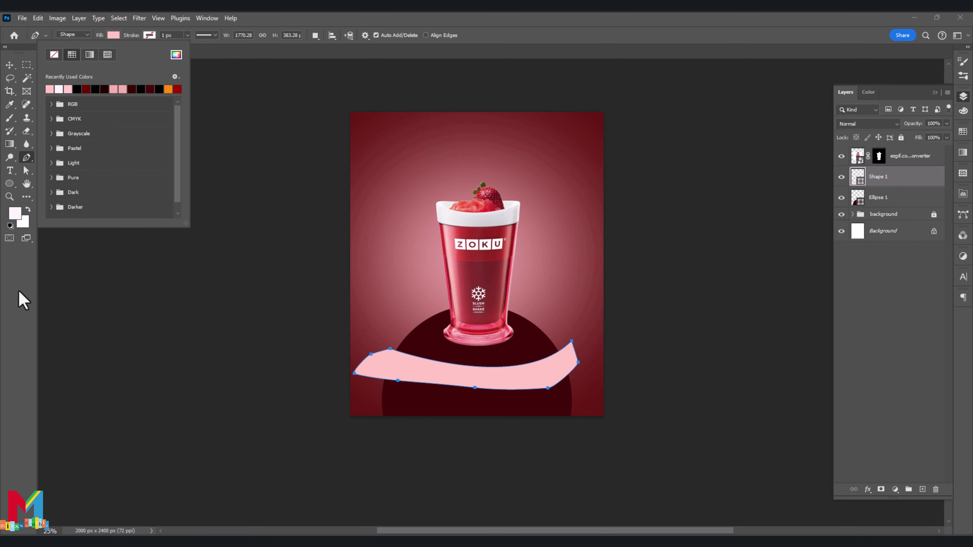
{"action": "left_click", "coordinate": [45, 295]}
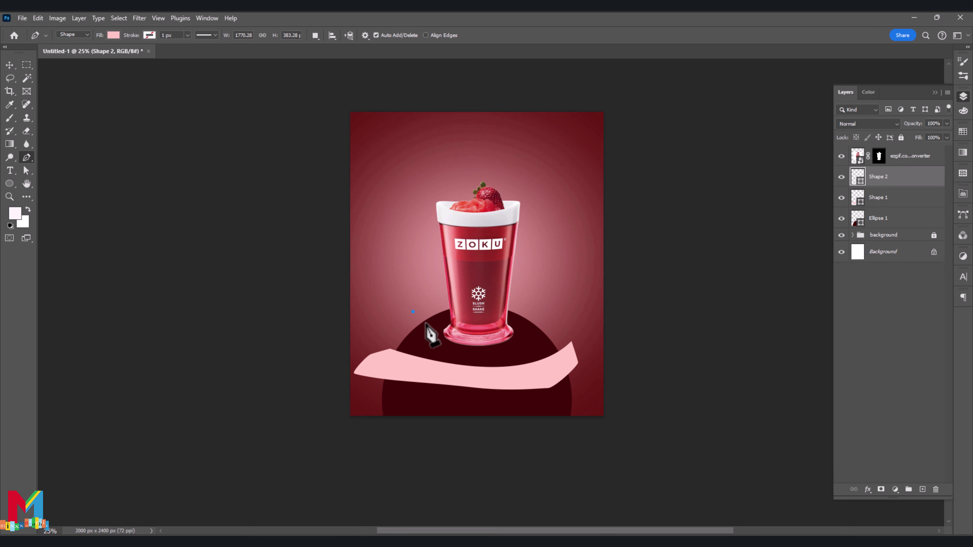
{"action": "key", "text": "ctrl+z"}
Draw a second pink highlight shape wrapping around the cup above the circle
{"action": "left_click", "coordinate": [389, 361]}
{"action": "left_click", "coordinate": [404, 353]}
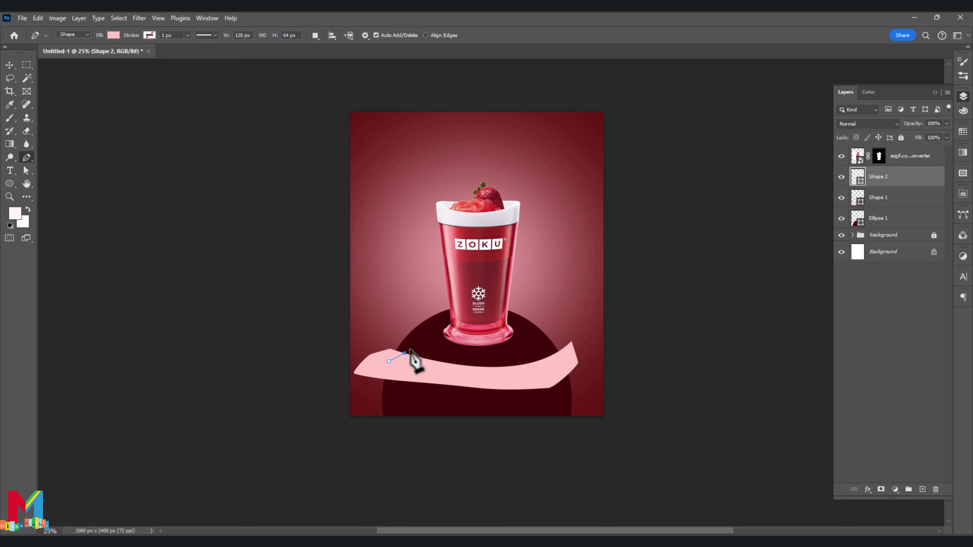
{"action": "left_click", "coordinate": [433, 327]}
{"action": "left_click_drag", "start_coordinate": [445, 319], "coordinate": [500, 315]}
{"action": "left_click", "coordinate": [512, 319]}
{"action": "left_click", "coordinate": [553, 355]}
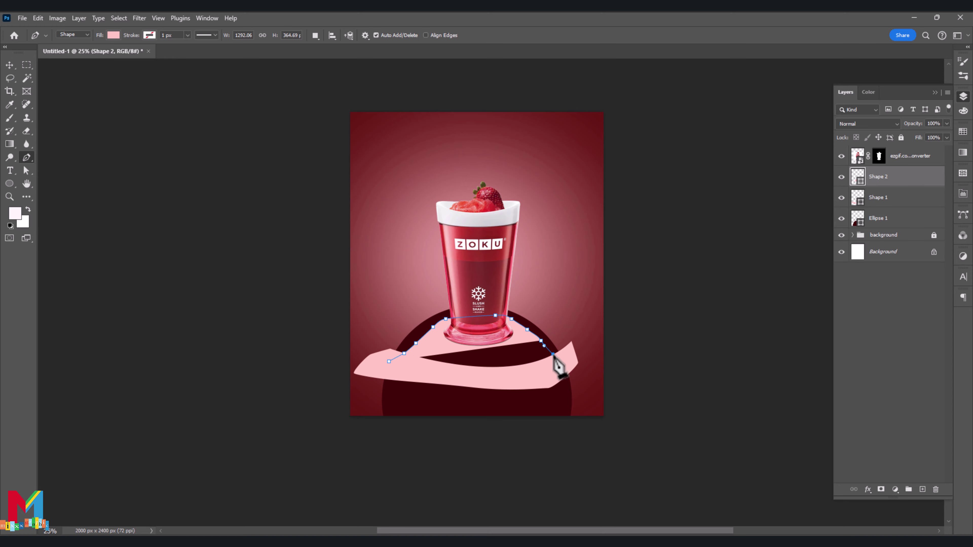
{"action": "left_click", "coordinate": [577, 334]}
{"action": "left_click", "coordinate": [509, 271]}
{"action": "left_click", "coordinate": [402, 276]}
{"action": "left_click", "coordinate": [374, 328]}
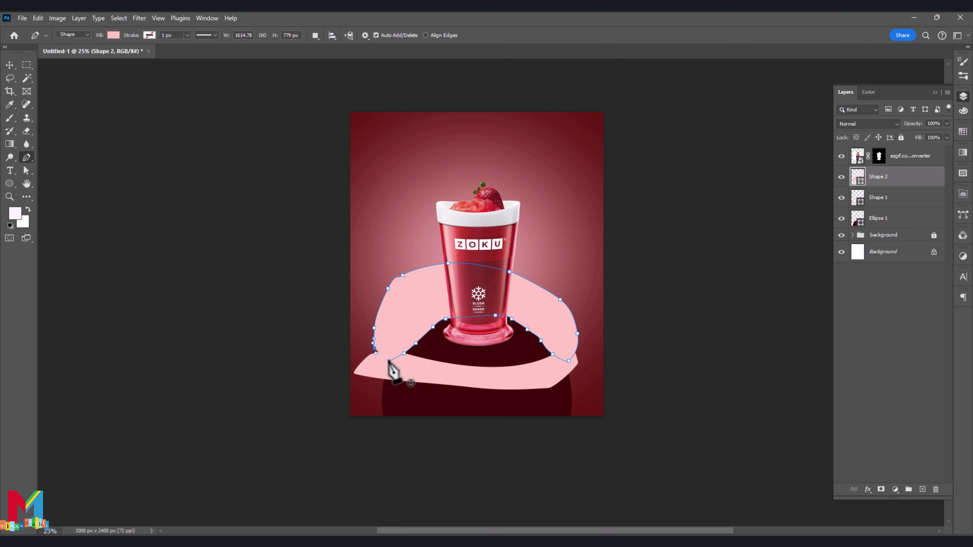
{"action": "left_click", "coordinate": [389, 361]}
Select both pink shape layers and clip them to Ellipse 1
{"action": "left_click", "coordinate": [891, 200], "text": "shift"}
{"action": "right_click", "coordinate": [892, 207]}
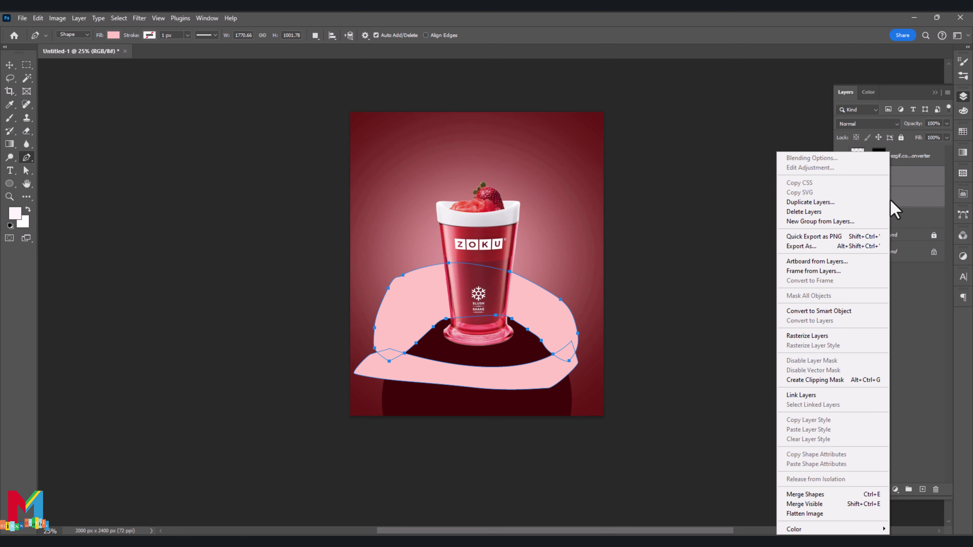
{"action": "left_click", "coordinate": [854, 380]}
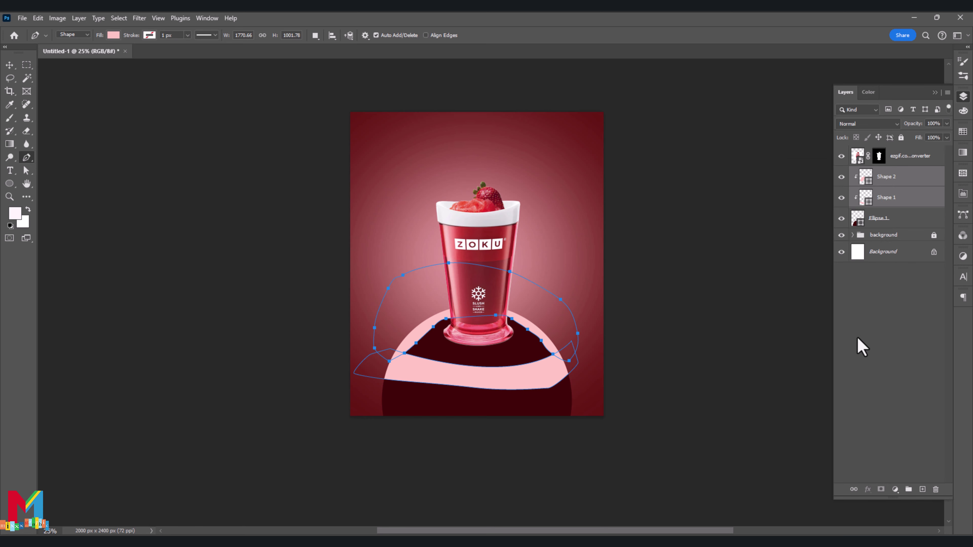
{"action": "right_click", "coordinate": [919, 209]}
Merge the pink shapes into a smart object, blur it 110 px, and add a layer above Ellipse 1
{"action": "left_click", "coordinate": [879, 311]}
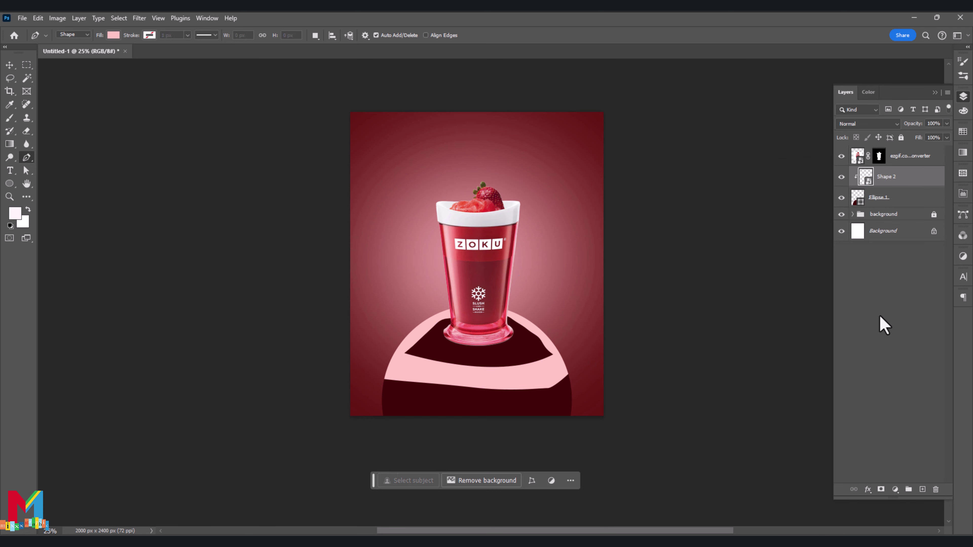
{"action": "left_click", "coordinate": [140, 18]}
{"action": "mouse_move", "coordinate": [145, 149]}
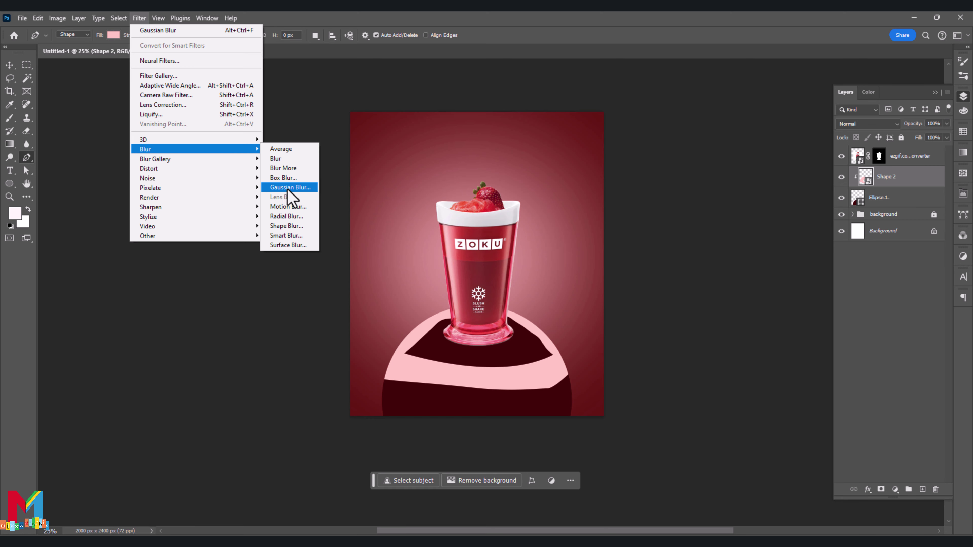
{"action": "left_click", "coordinate": [283, 188]}
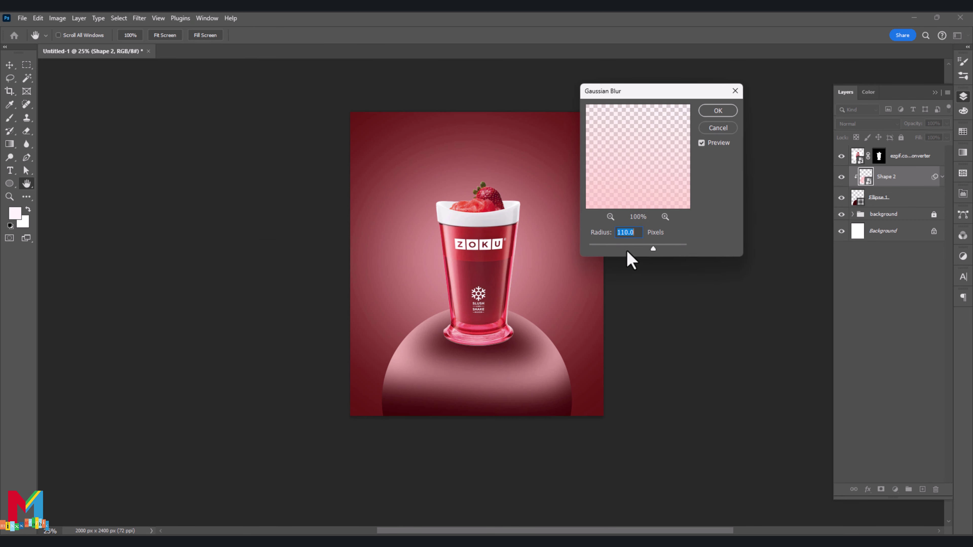
{"action": "key", "text": "Return"}
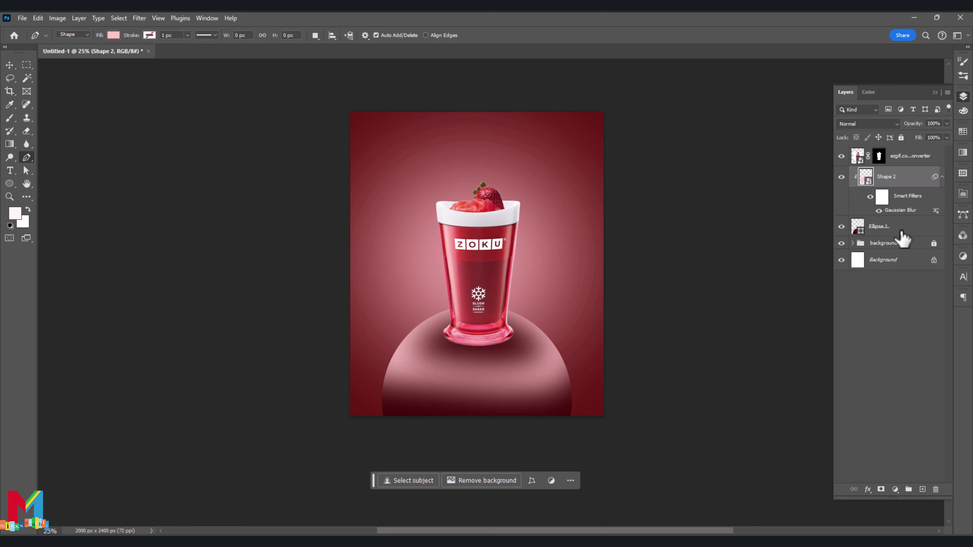
{"action": "left_click", "coordinate": [901, 230]}
{"action": "left_click", "coordinate": [922, 490]}
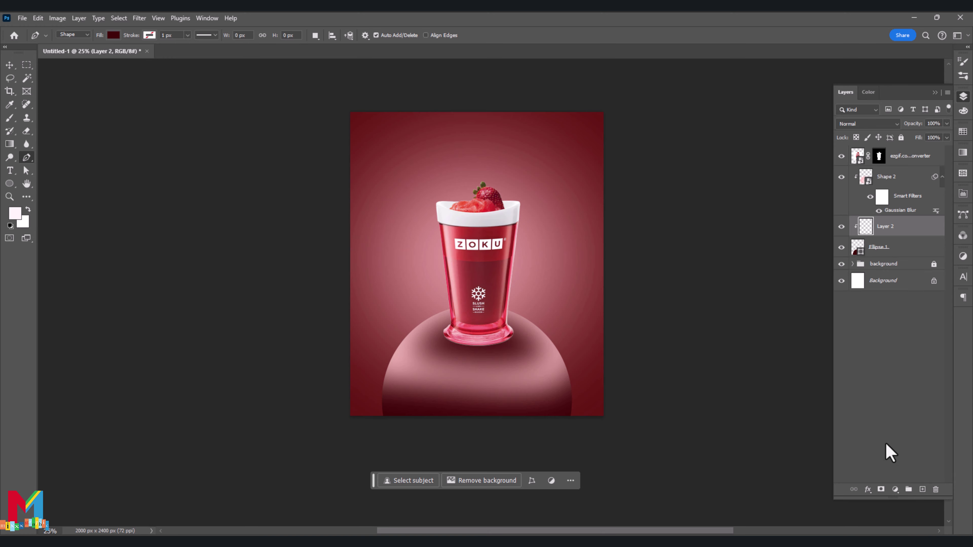
Pick a near-black red and paint a 300 px shadow across the sphere's lower part
{"action": "key", "text": "i"}
{"action": "left_click", "coordinate": [15, 213]}
{"action": "left_click", "coordinate": [601, 358]}
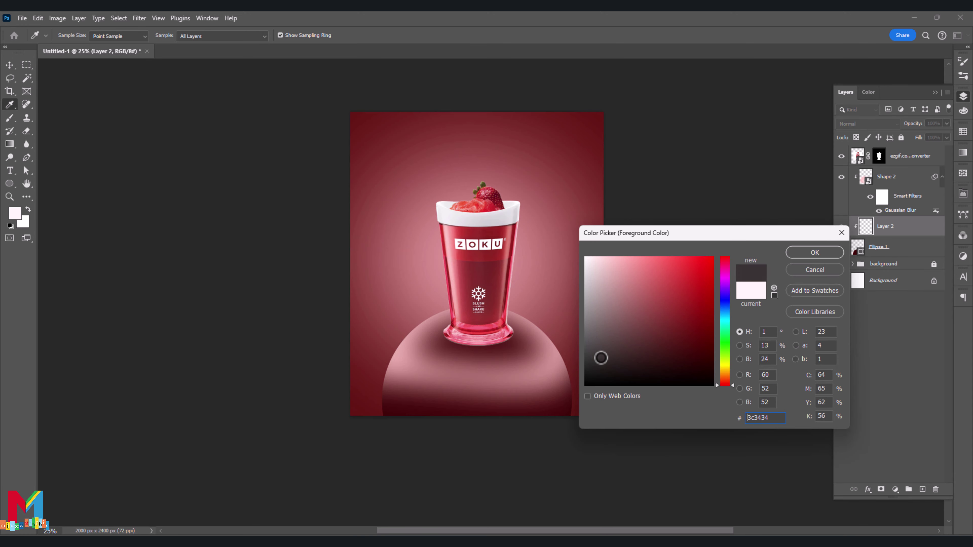
{"action": "left_click_drag", "start_coordinate": [601, 358], "coordinate": [679, 376]}
{"action": "key", "text": "Return"}
{"action": "key", "text": "b"}
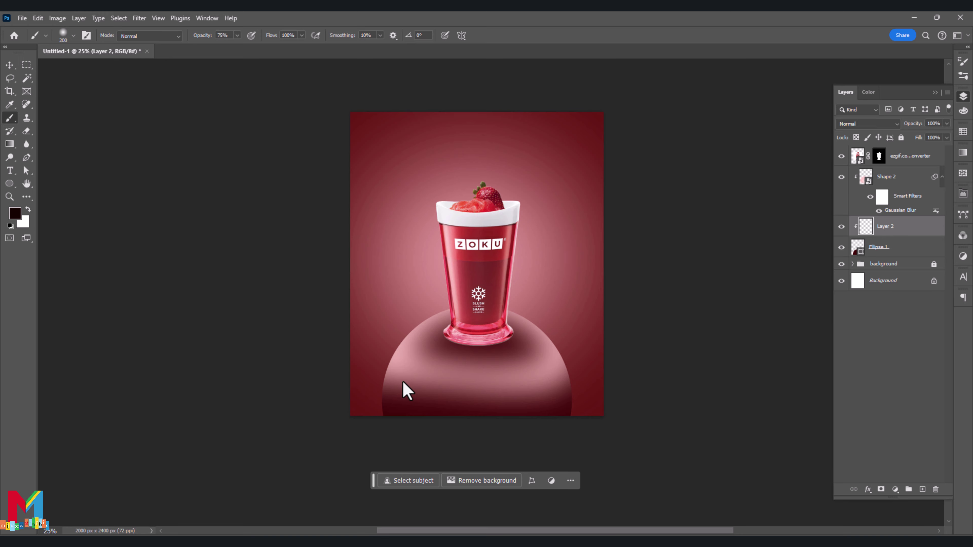
{"action": "key", "text": "bracketright"}
{"action": "key", "text": "bracketright"}
{"action": "mouse_move", "coordinate": [389, 393]}
{"action": "left_mouse_down"}
{"action": "mouse_move", "coordinate": [504, 422]}
{"action": "mouse_move", "coordinate": [579, 389]}
{"action": "left_mouse_up"}
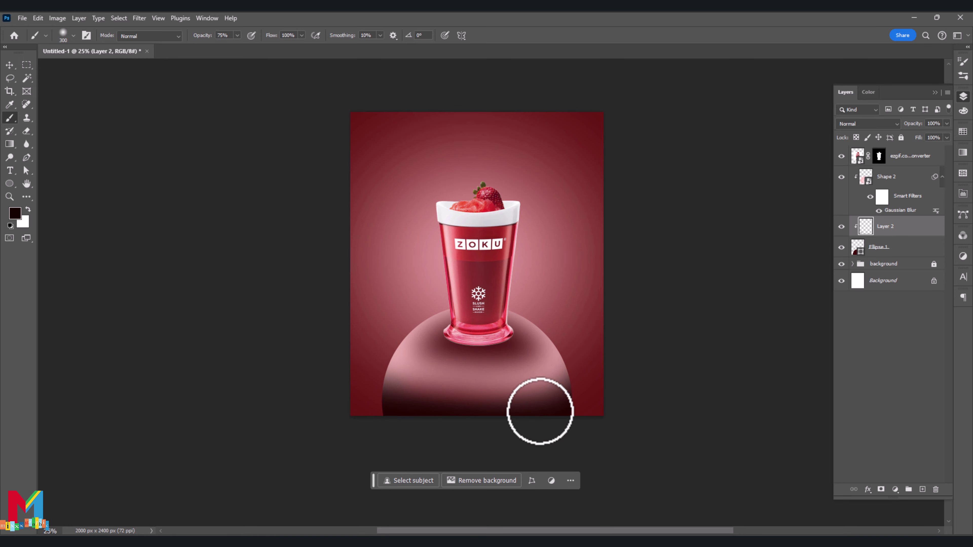
Set brush opacity to 100% and paint dark red #290100 shading on the lower sphere
{"action": "left_click", "coordinate": [237, 35]}
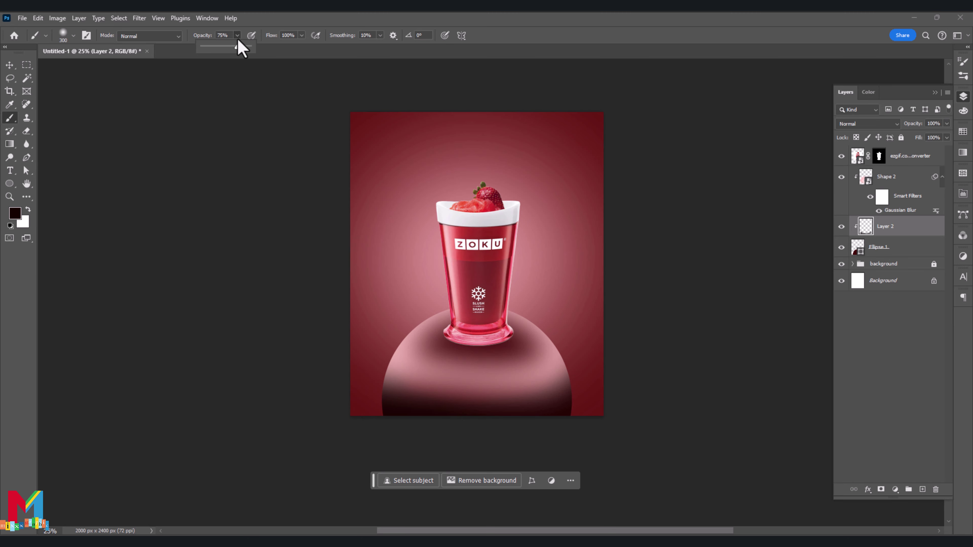
{"action": "left_click_drag", "start_coordinate": [242, 52], "coordinate": [254, 52]}
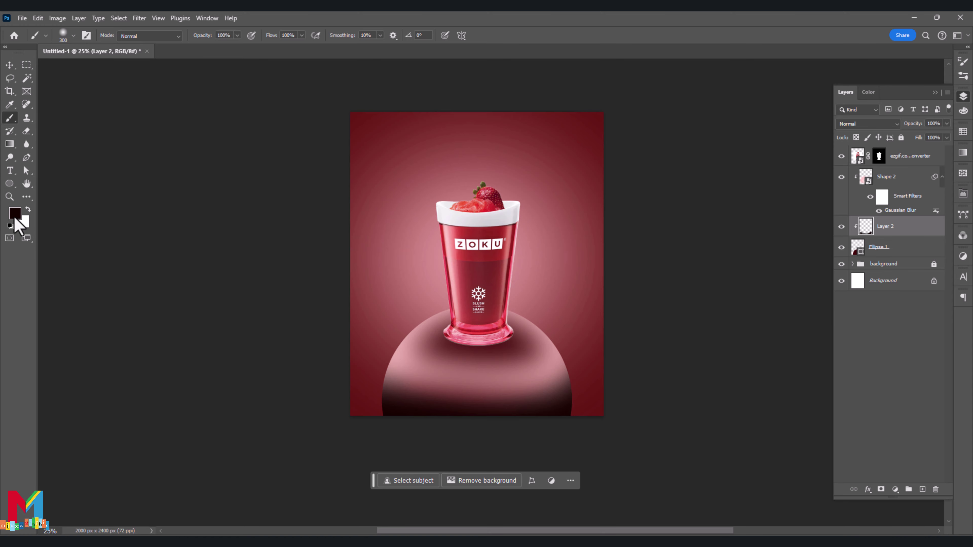
{"action": "left_click", "coordinate": [16, 217]}
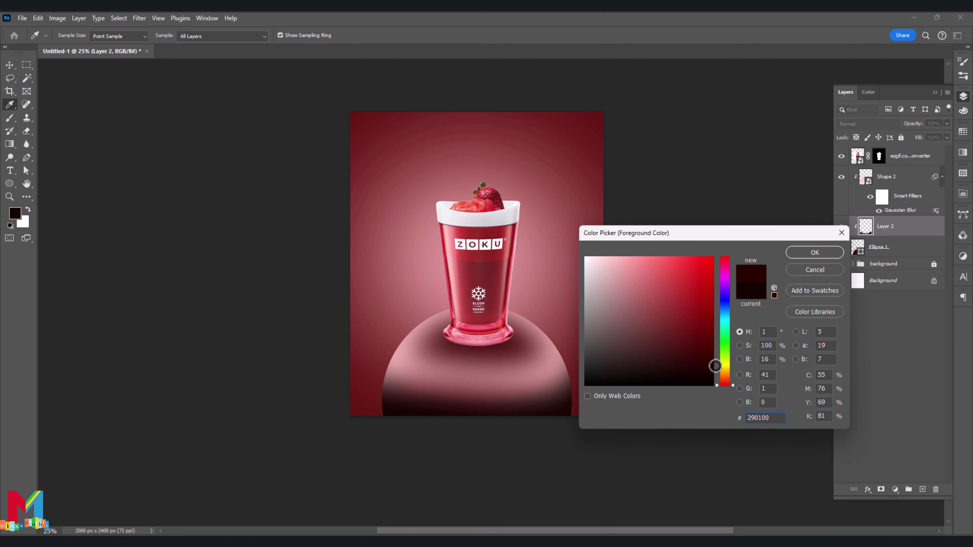
{"action": "left_click", "coordinate": [815, 252]}
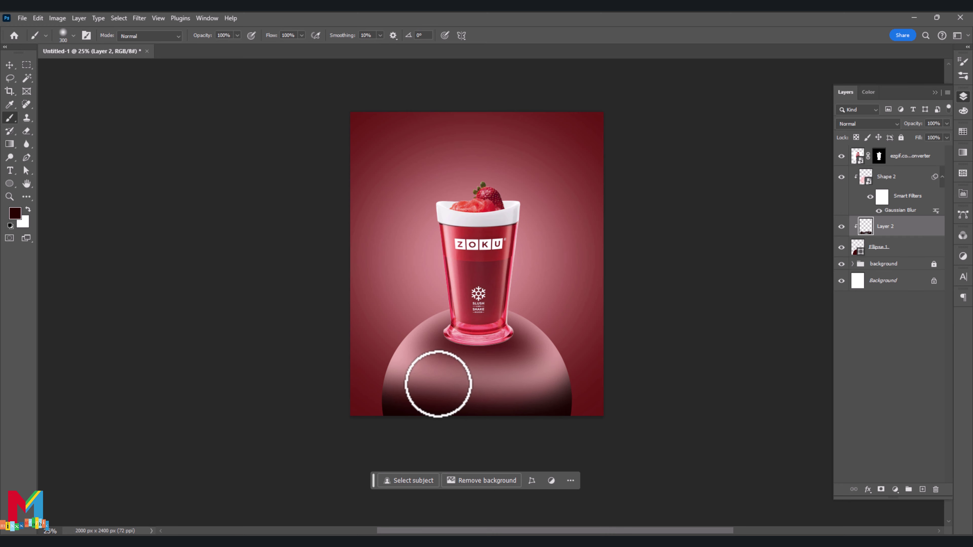
{"action": "left_click", "coordinate": [224, 35]}
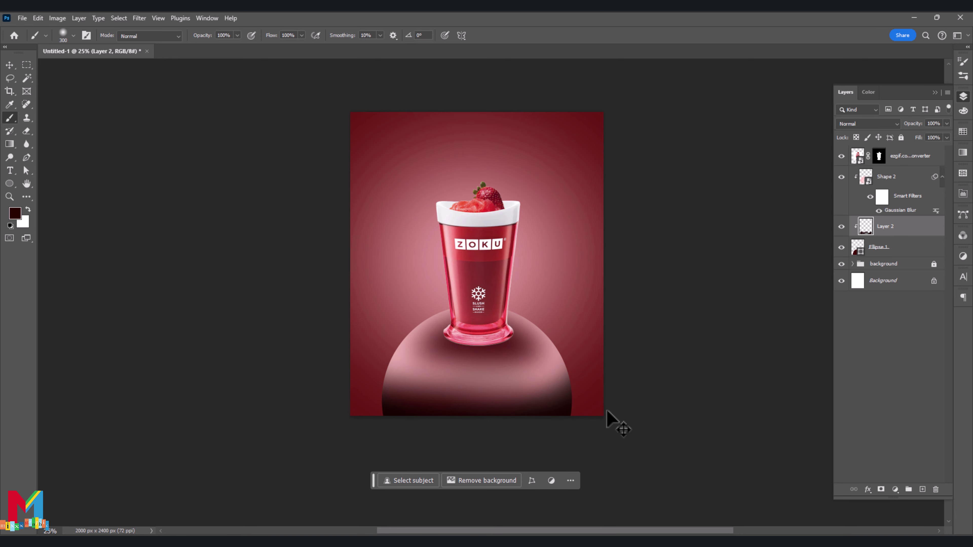
Soften the shading with a 144.6 px Gaussian Blur, then select Shape 2
{"action": "left_click", "coordinate": [140, 18]}
{"action": "mouse_move", "coordinate": [145, 149]}
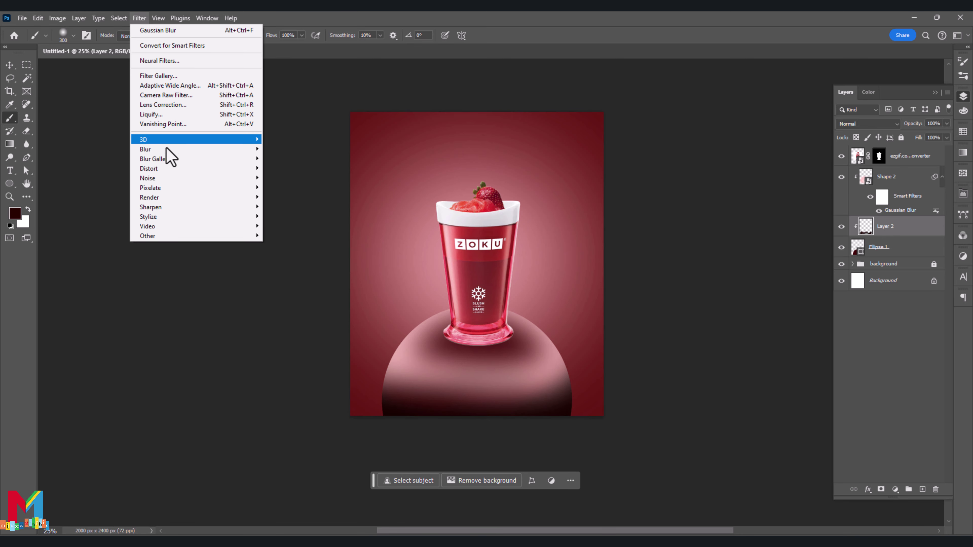
{"action": "left_click", "coordinate": [303, 189]}
{"action": "mouse_move", "coordinate": [653, 248]}
{"action": "left_mouse_down"}
{"action": "mouse_move", "coordinate": [664, 250]}
{"action": "mouse_move", "coordinate": [643, 249]}
{"action": "mouse_move", "coordinate": [678, 256]}
{"action": "mouse_move", "coordinate": [659, 247]}
{"action": "left_mouse_up"}
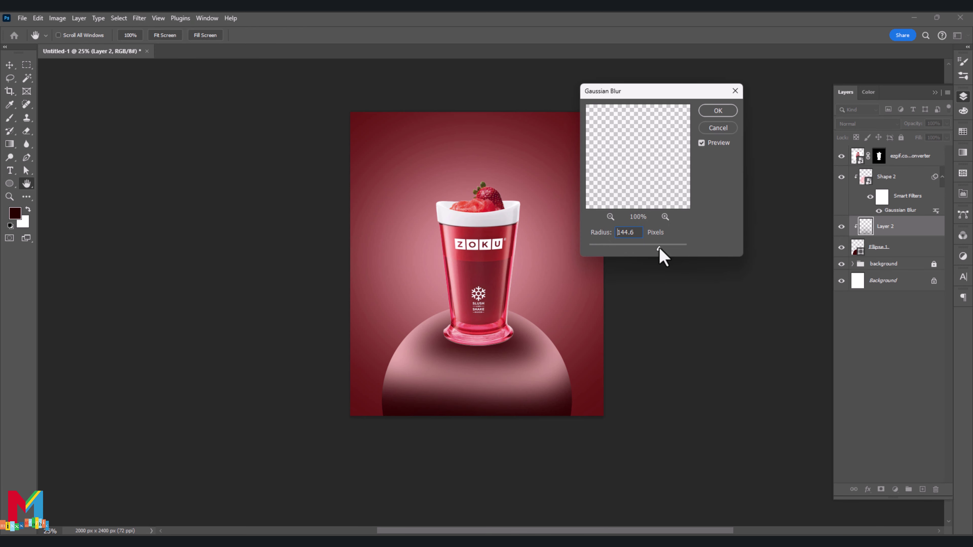
{"action": "left_click", "coordinate": [715, 113]}
{"action": "left_click", "coordinate": [900, 177]}
{"action": "right_click", "coordinate": [900, 177]}
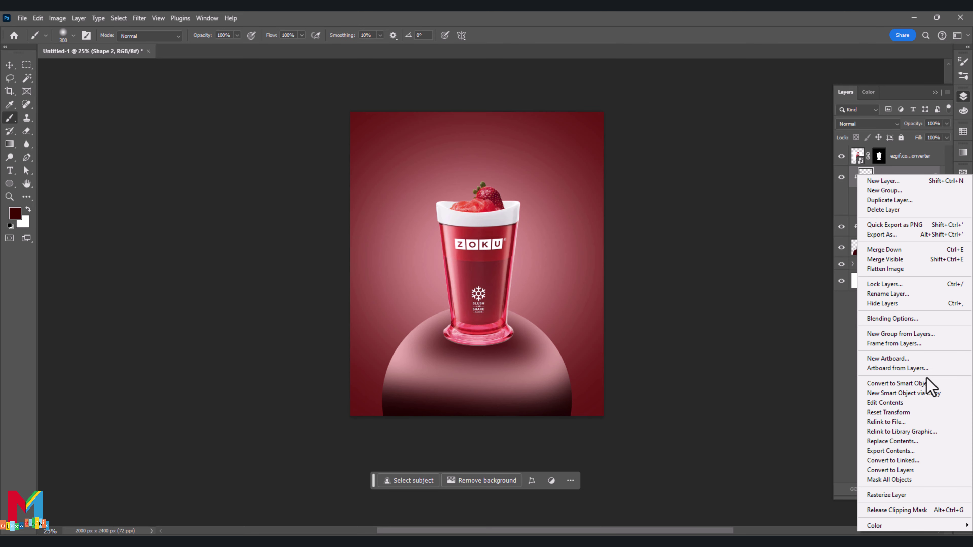
Create Layer 3 above Shape 2, convert it to a smart object, and clip it
{"action": "key", "text": "Escape"}
{"action": "left_click", "coordinate": [922, 490]}
{"action": "right_click", "coordinate": [915, 183]}
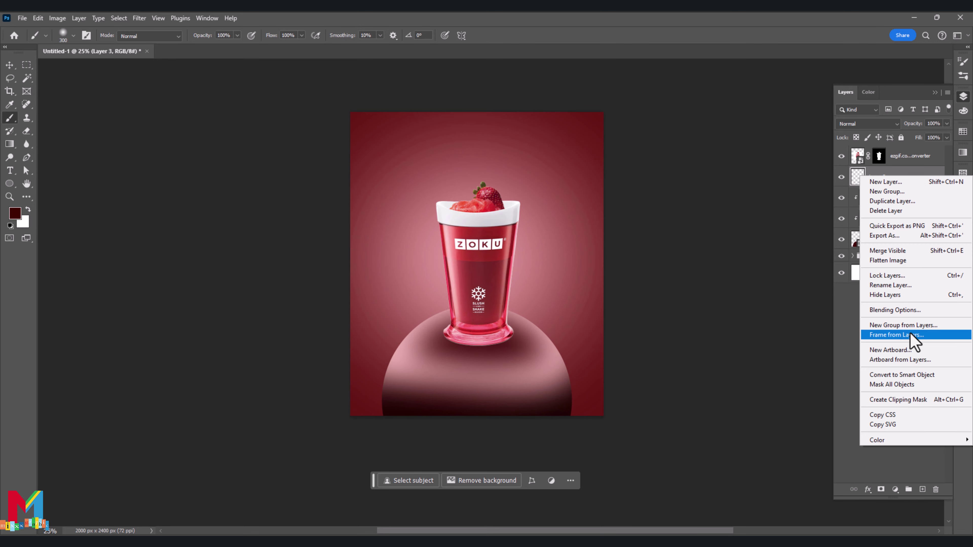
{"action": "left_click", "coordinate": [917, 376]}
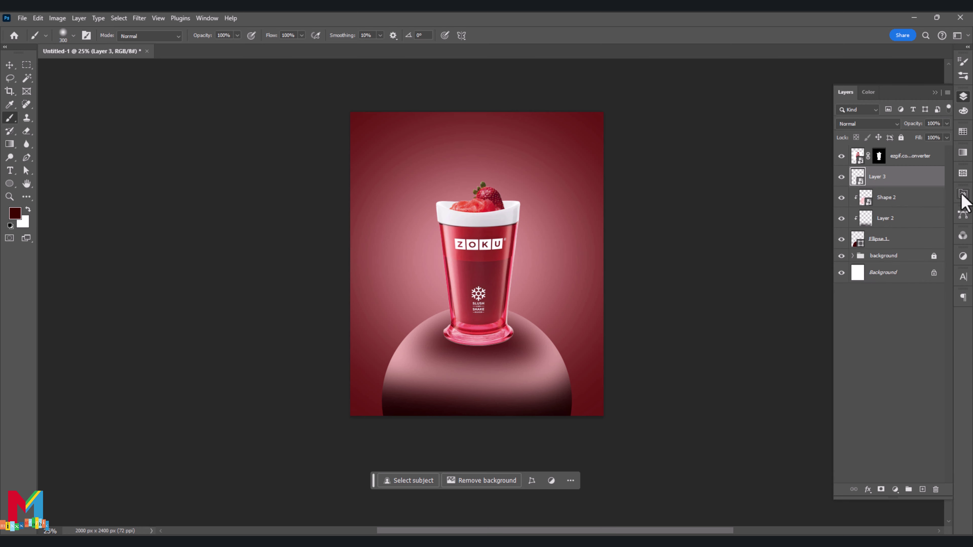
{"action": "right_click", "coordinate": [911, 180]}
{"action": "left_click", "coordinate": [950, 506]}
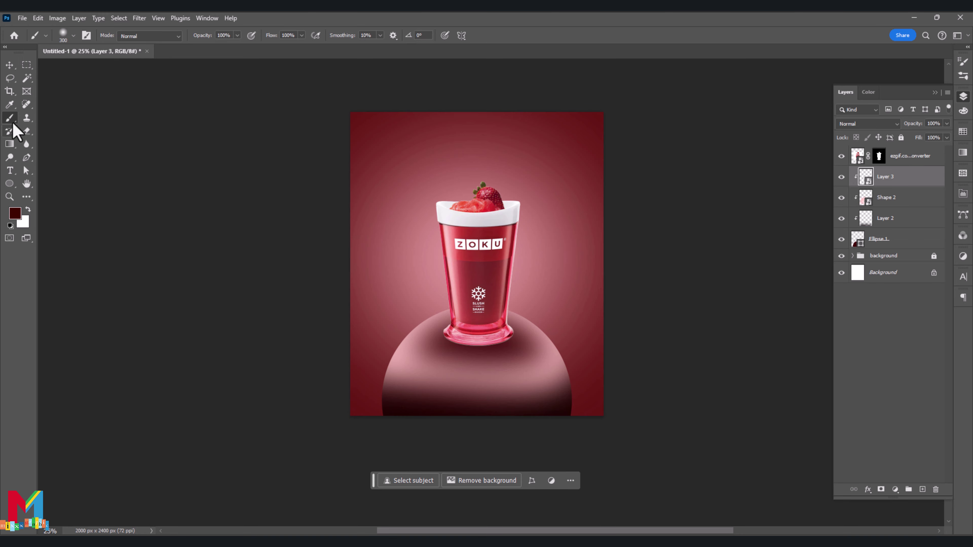
Rasterize Layer 3 and paint a dark shading stroke across the sphere
{"action": "left_click", "coordinate": [428, 379]}
{"action": "left_click", "coordinate": [457, 212]}
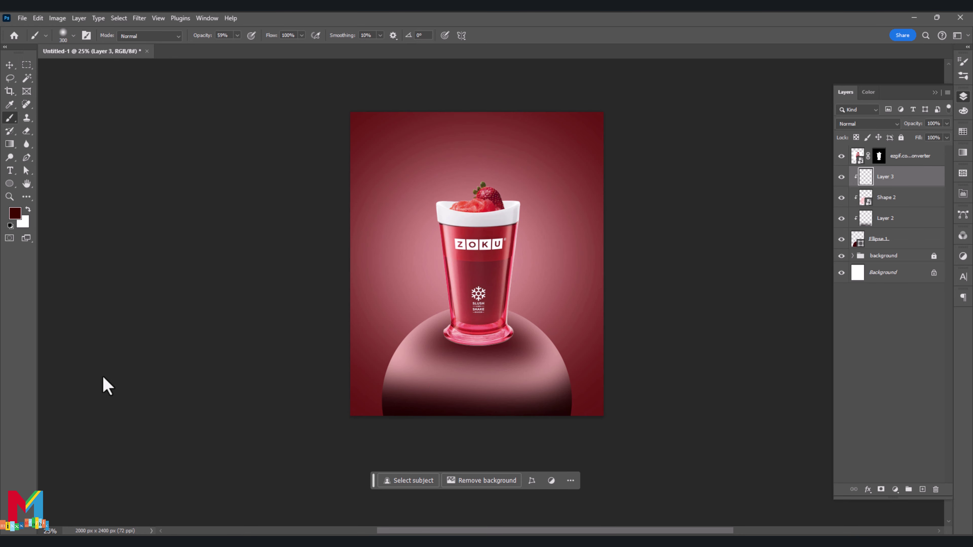
{"action": "mouse_move", "coordinate": [391, 364]}
{"action": "left_mouse_down"}
{"action": "mouse_move", "coordinate": [482, 391]}
{"action": "mouse_move", "coordinate": [578, 363]}
{"action": "left_mouse_up"}
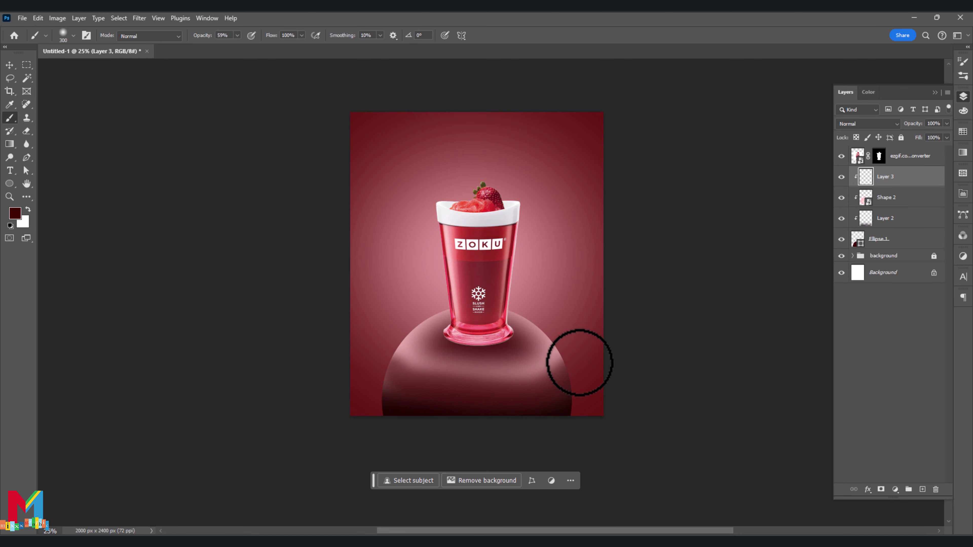
{"action": "key", "text": "ctrl+z"}
{"action": "mouse_move", "coordinate": [391, 354]}
{"action": "left_mouse_down"}
{"action": "mouse_move", "coordinate": [531, 386]}
{"action": "mouse_move", "coordinate": [587, 352]}
{"action": "mouse_move", "coordinate": [429, 382]}
{"action": "mouse_move", "coordinate": [383, 354]}
{"action": "mouse_move", "coordinate": [388, 377]}
{"action": "left_mouse_up"}
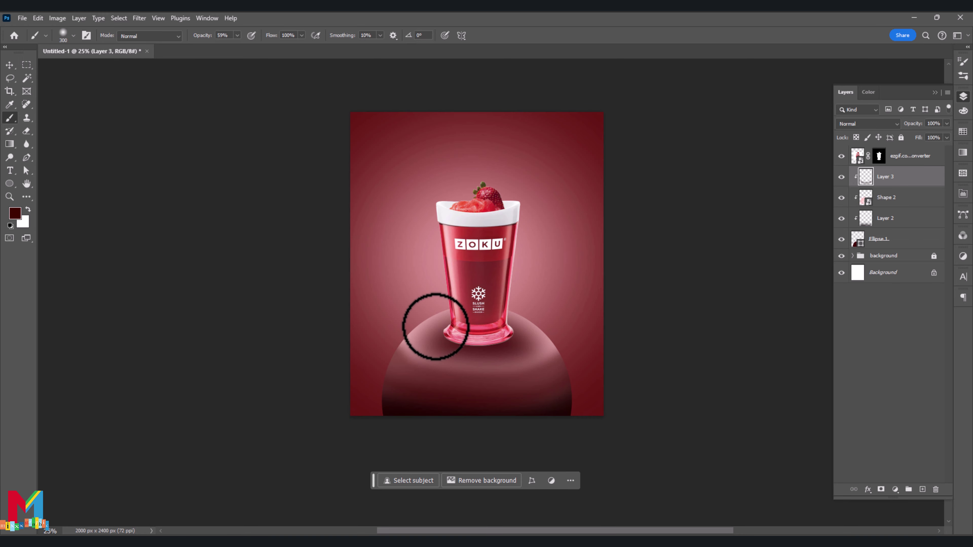
Soften the shading with an 81.2 px Gaussian Blur and add empty Layer 4
{"action": "left_click", "coordinate": [139, 18]}
{"action": "mouse_move", "coordinate": [145, 149]}
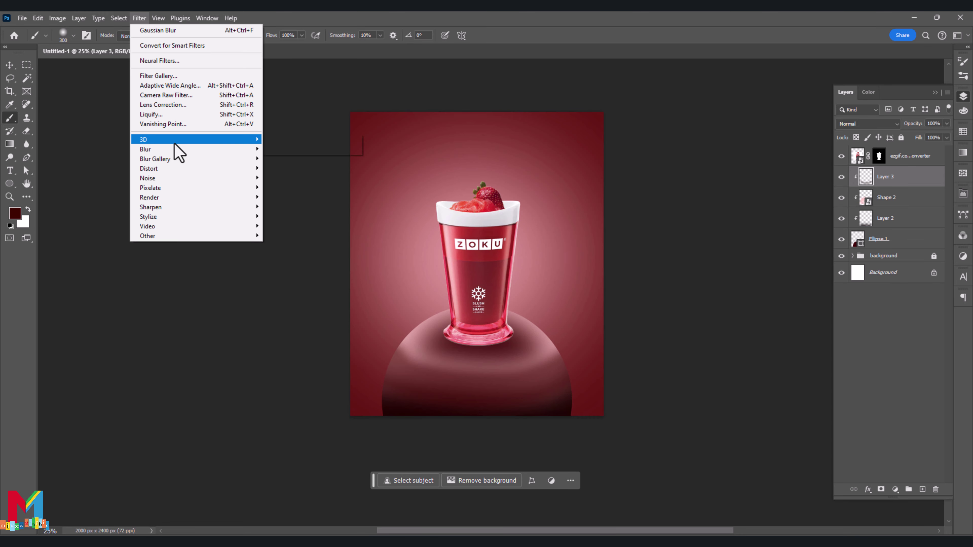
{"action": "left_click", "coordinate": [300, 188]}
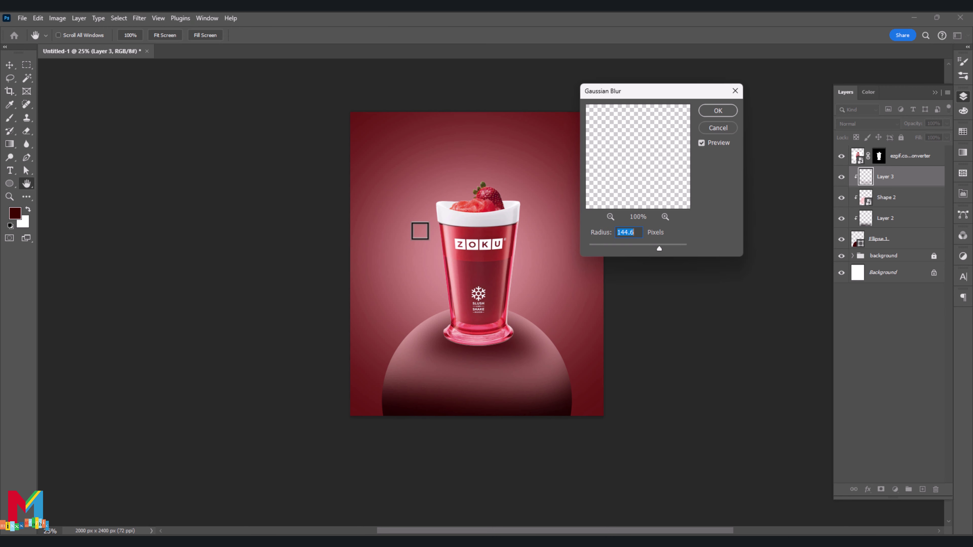
{"action": "left_click_drag", "start_coordinate": [651, 248], "coordinate": [641, 246]}
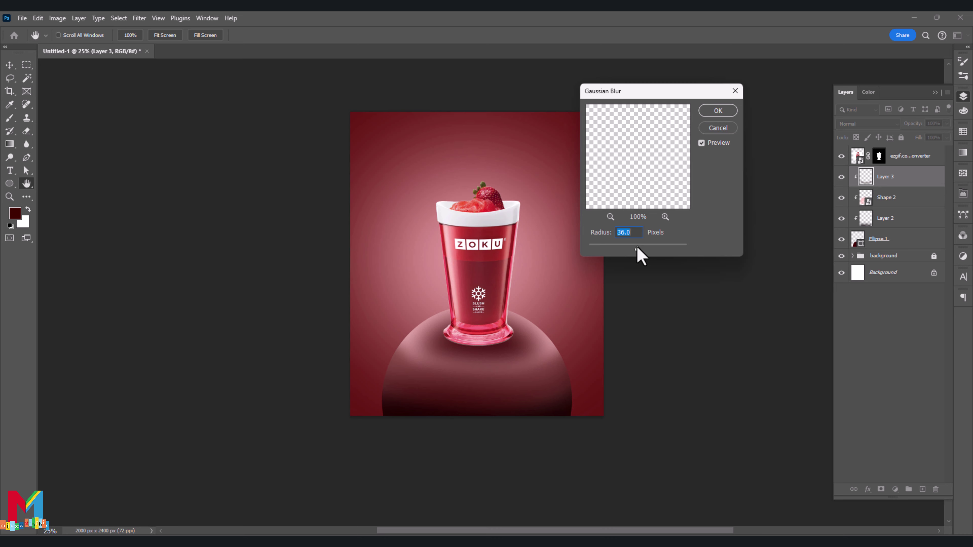
{"action": "left_click_drag", "start_coordinate": [638, 248], "coordinate": [648, 249]}
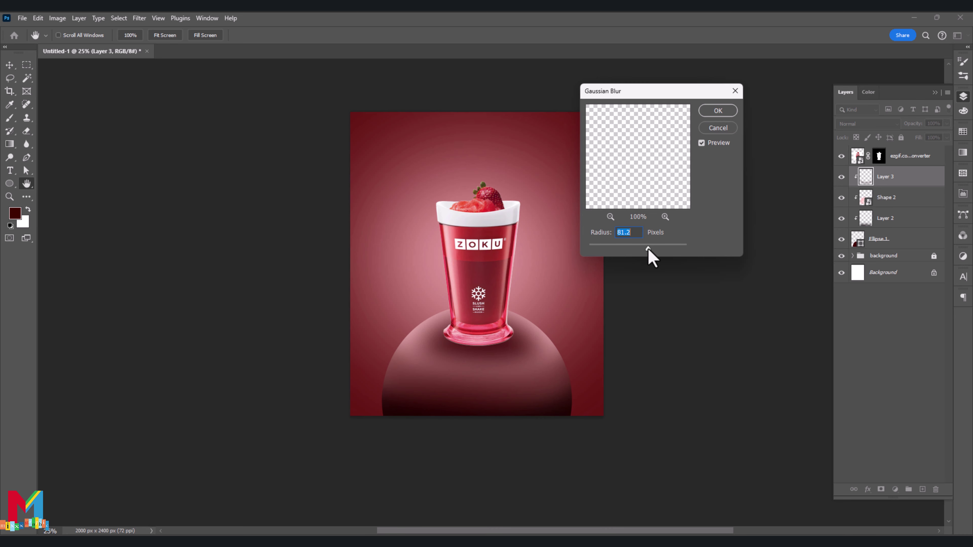
{"action": "left_click", "coordinate": [717, 111]}
{"action": "key", "text": "b"}
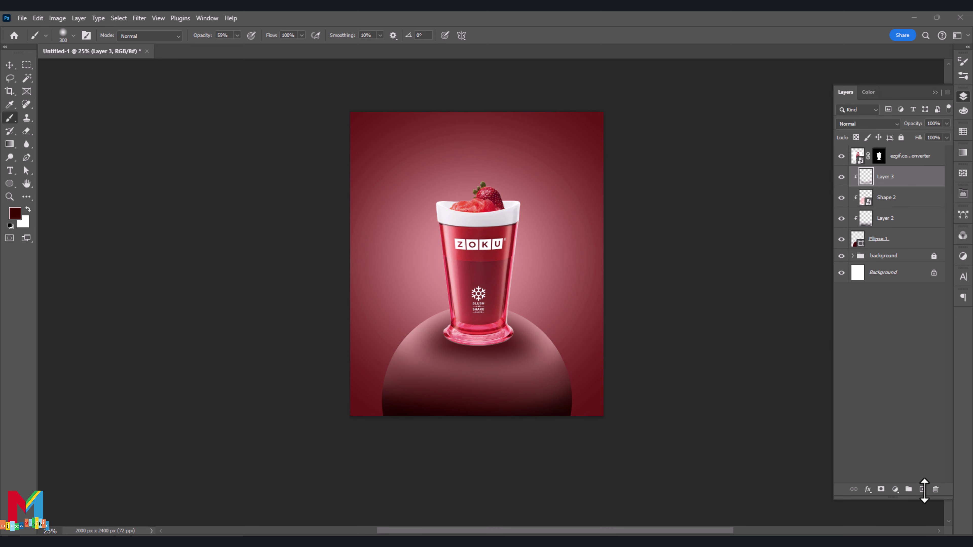
{"action": "left_click", "coordinate": [922, 489]}
{"action": "left_click", "coordinate": [72, 35]}
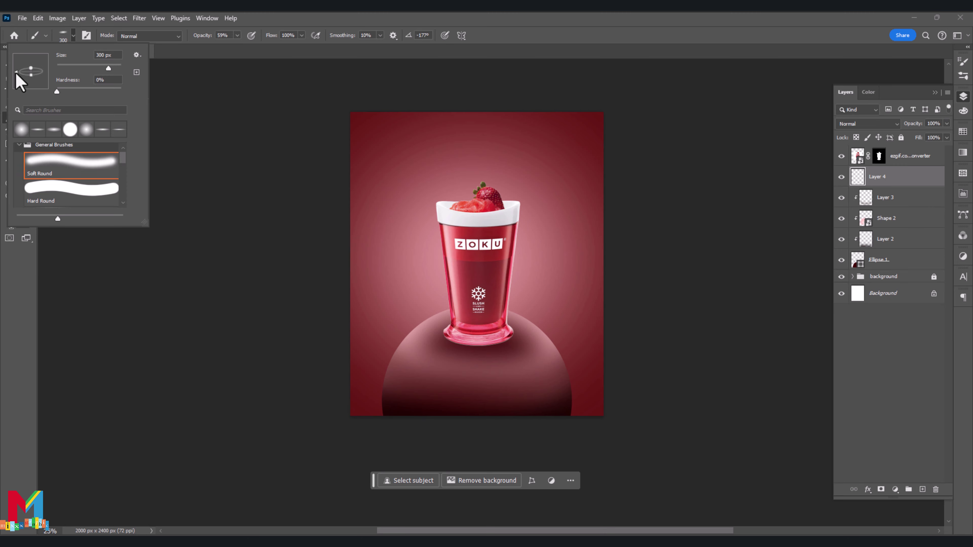
Set the painting colour to near-black #070707 and enlarge the brush to 900 px
{"action": "left_click", "coordinate": [18, 293]}
{"action": "left_click", "coordinate": [15, 213]}
{"action": "left_click_drag", "start_coordinate": [641, 379], "coordinate": [576, 383]}
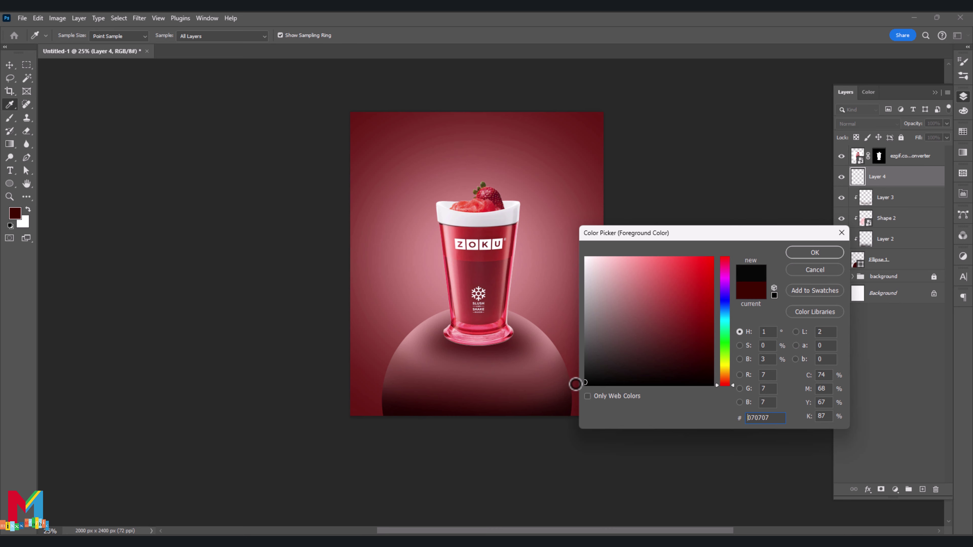
{"action": "left_click", "coordinate": [820, 253]}
{"action": "key", "text": "bracketright"}
{"action": "key", "text": "bracketright"}
{"action": "key", "text": "bracketright"}
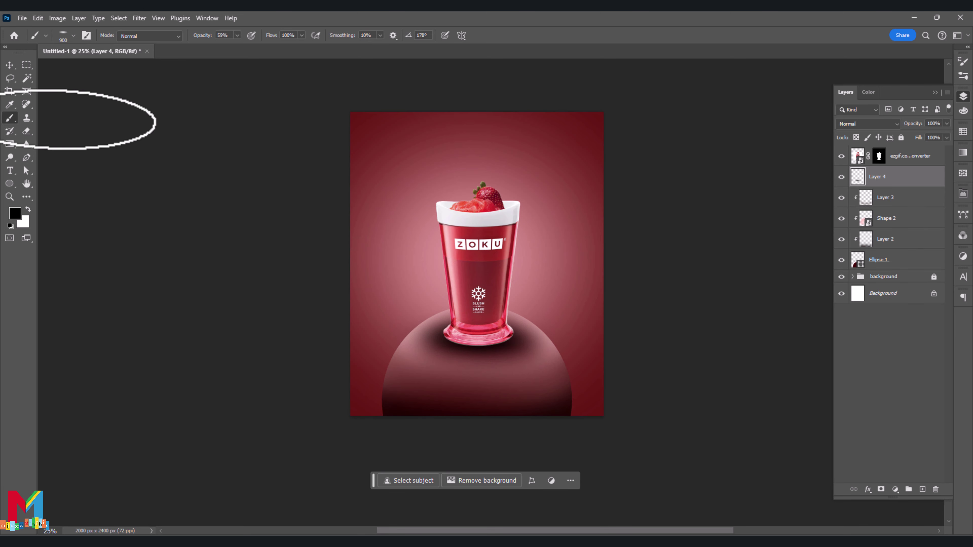
Select Layer 3 and add a new empty Layer 5 above it
{"action": "key", "text": "v"}
{"action": "left_click", "coordinate": [58, 328]}
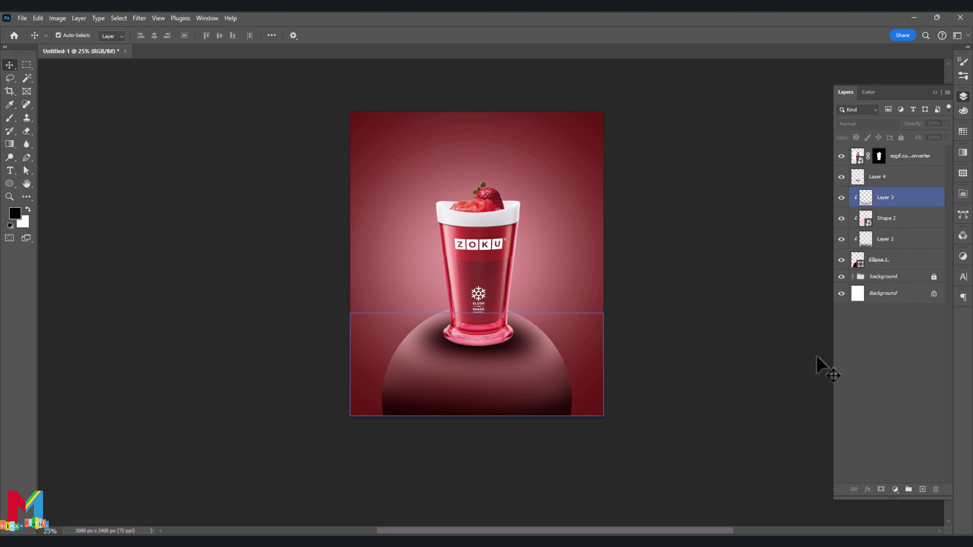
{"action": "left_click", "coordinate": [925, 201]}
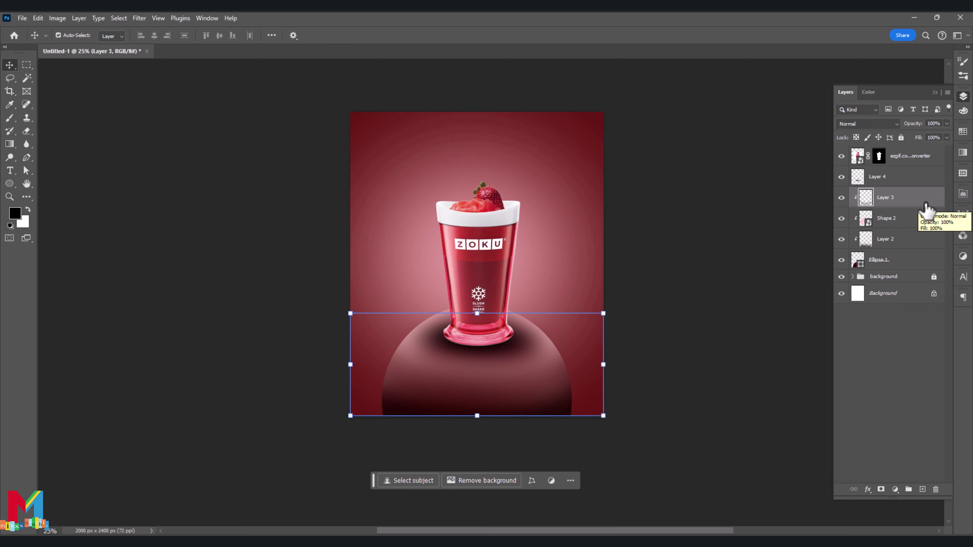
{"action": "left_click", "coordinate": [922, 489]}
Clip Layer 5 to Layer 3 and set the foreground colour to pink-red #ff5054
{"action": "right_click", "coordinate": [919, 197]}
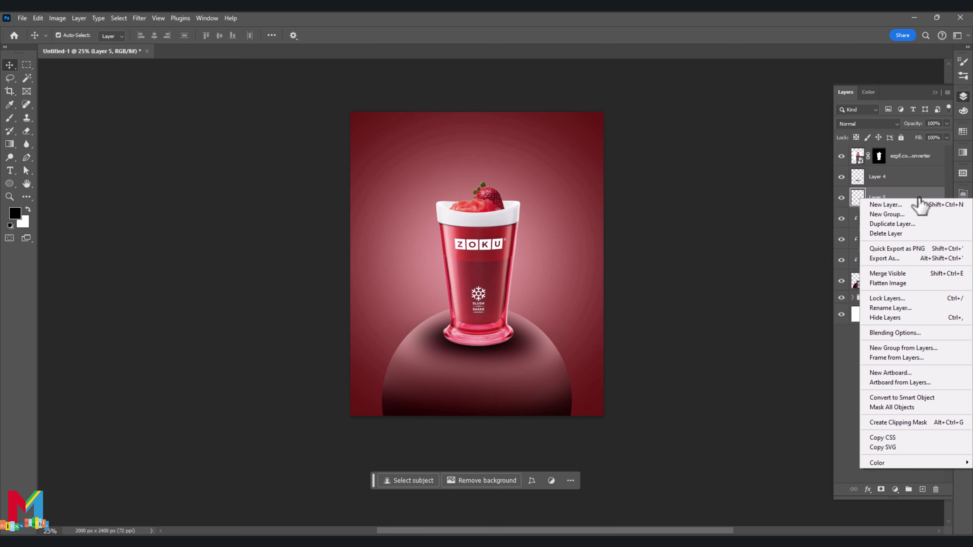
{"action": "left_click", "coordinate": [928, 422]}
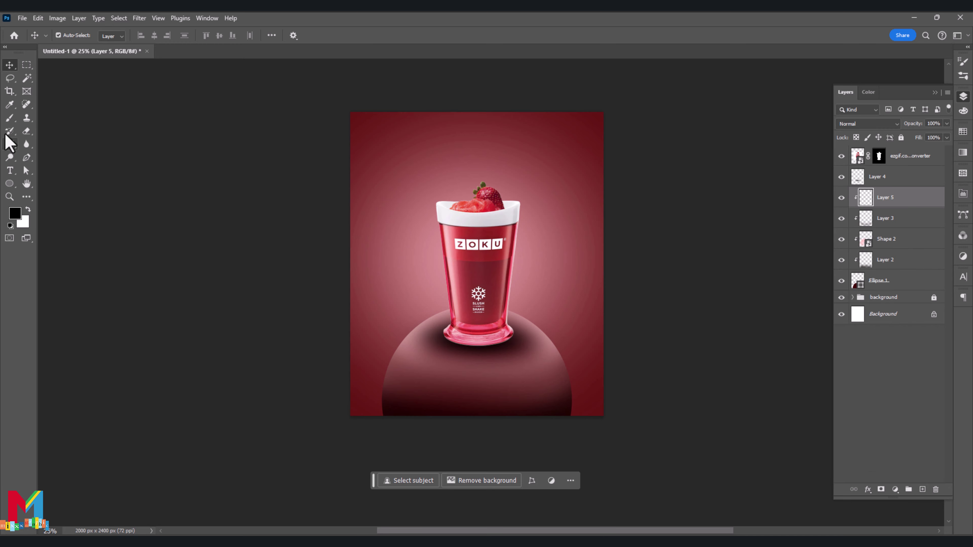
{"action": "left_click", "coordinate": [15, 213]}
{"action": "left_click", "coordinate": [491, 275]}
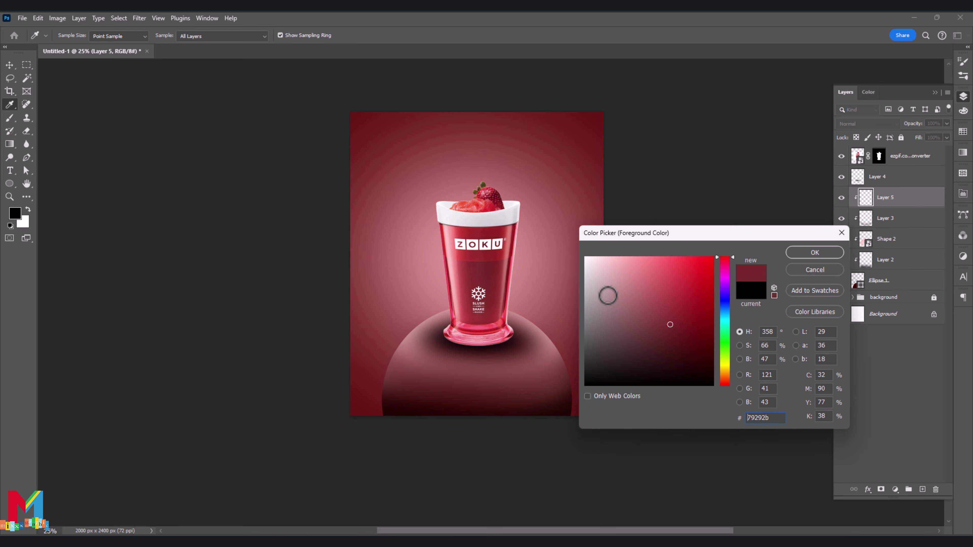
{"action": "mouse_move", "coordinate": [608, 295]}
{"action": "left_mouse_down"}
{"action": "mouse_move", "coordinate": [623, 254]}
{"action": "mouse_move", "coordinate": [678, 284]}
{"action": "left_mouse_up"}
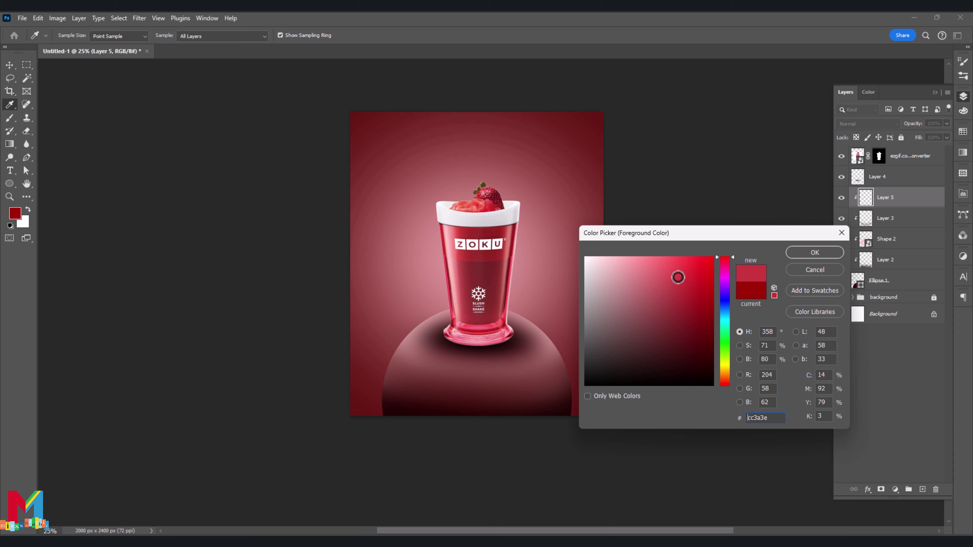
{"action": "left_click_drag", "start_coordinate": [678, 277], "coordinate": [674, 252]}
{"action": "left_click", "coordinate": [810, 254]}
Paint a pink glow around the cup's base and soften it with a ~193.5 px Gaussian Blur
{"action": "key", "text": "b"}
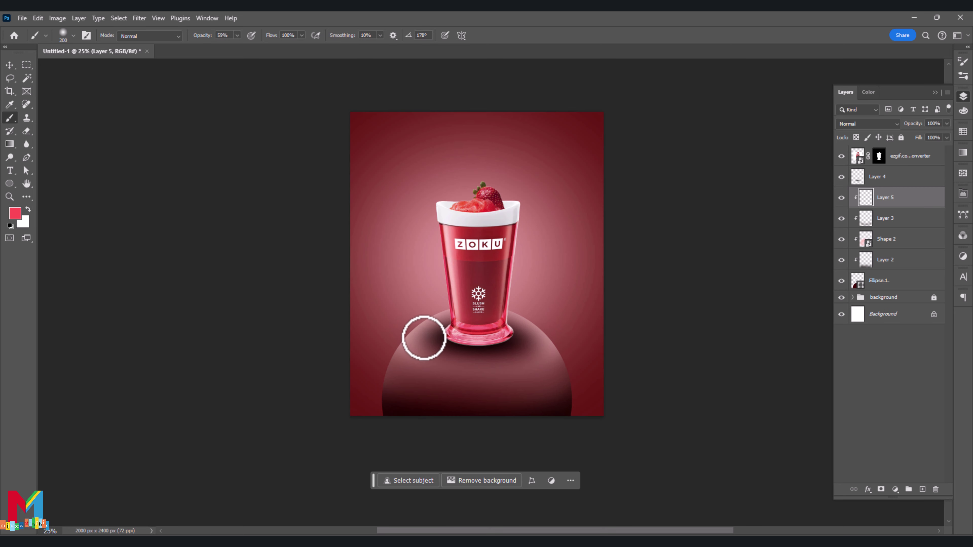
{"action": "mouse_move", "coordinate": [452, 357]}
{"action": "left_mouse_down"}
{"action": "mouse_move", "coordinate": [516, 354]}
{"action": "mouse_move", "coordinate": [530, 330]}
{"action": "mouse_move", "coordinate": [459, 315]}
{"action": "mouse_move", "coordinate": [425, 333]}
{"action": "mouse_move", "coordinate": [428, 346]}
{"action": "mouse_move", "coordinate": [458, 344]}
{"action": "left_mouse_up"}
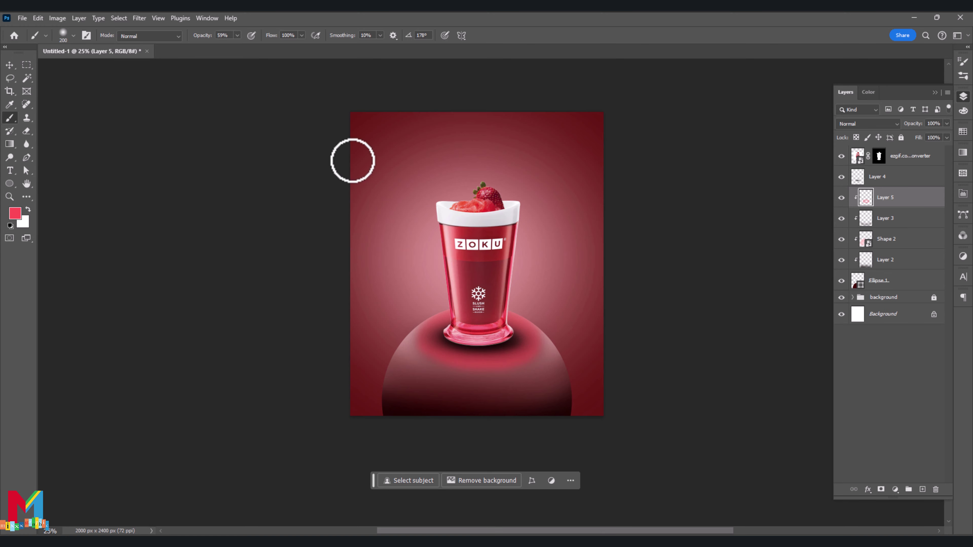
{"action": "left_click", "coordinate": [140, 18]}
{"action": "left_click", "coordinate": [297, 189]}
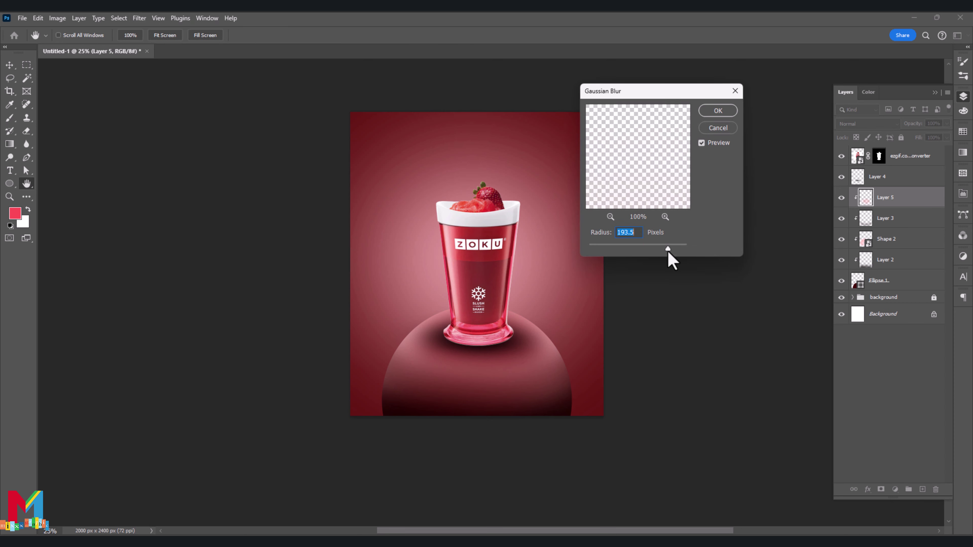
{"action": "left_click", "coordinate": [718, 111]}
{"action": "left_click", "coordinate": [881, 177]}
Fade Layer 4 to 4% opacity and add a new layer clipped to it
{"action": "left_click", "coordinate": [947, 123]}
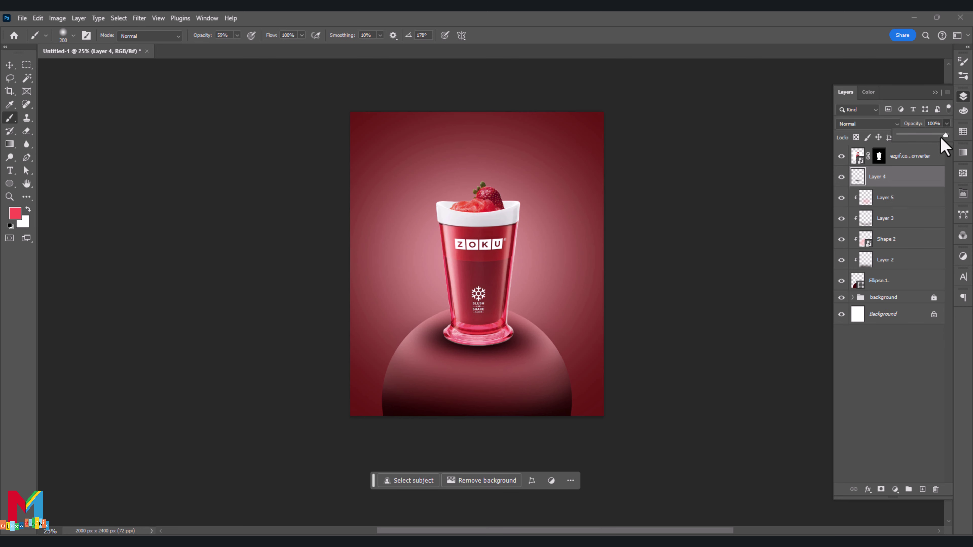
{"action": "left_click_drag", "start_coordinate": [940, 143], "coordinate": [932, 141]}
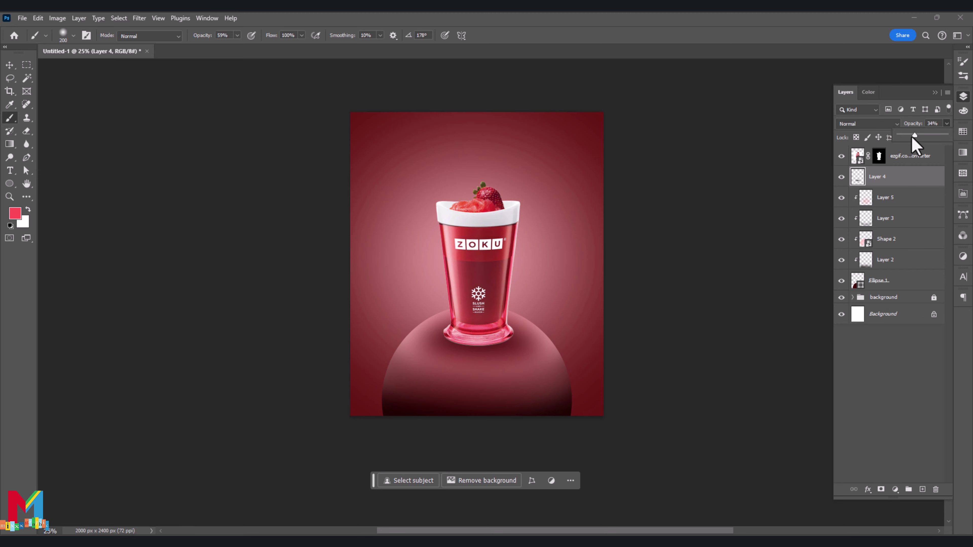
{"action": "left_click_drag", "start_coordinate": [913, 135], "coordinate": [905, 136]}
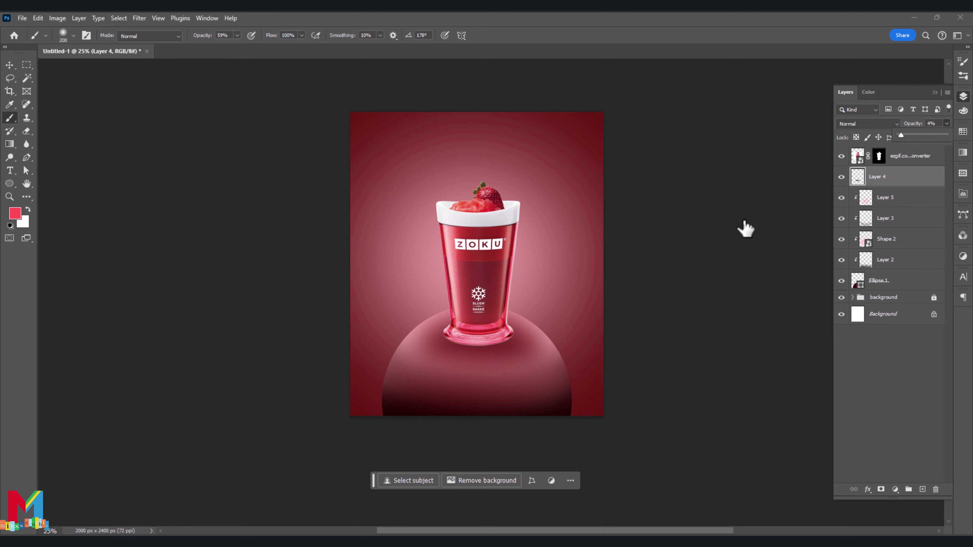
{"action": "left_click", "coordinate": [923, 490]}
{"action": "right_click", "coordinate": [908, 180]}
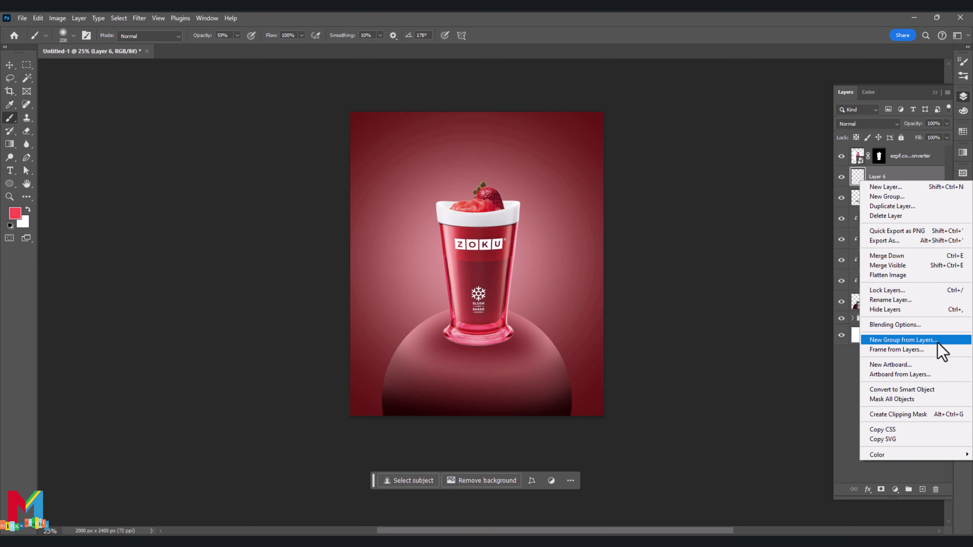
{"action": "left_click", "coordinate": [930, 415]}
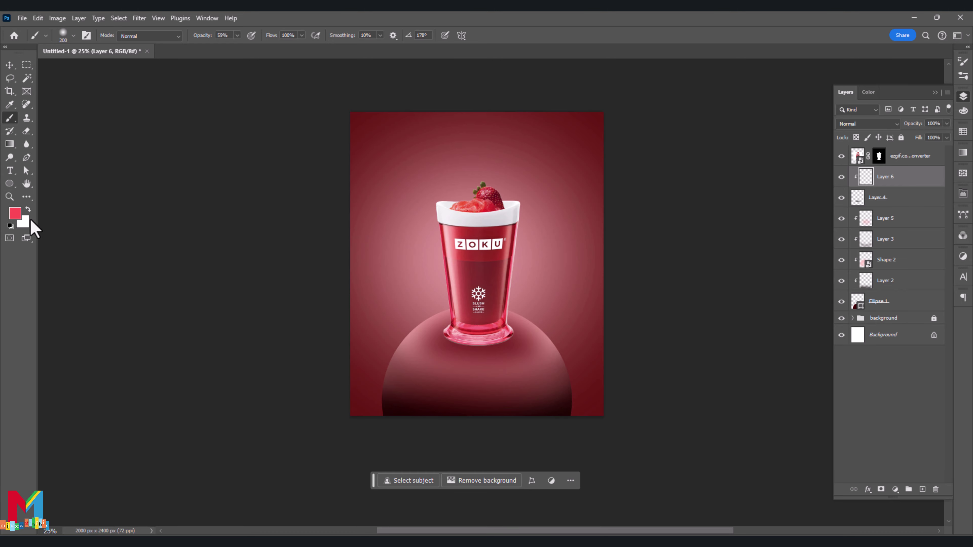
Brush a black #000000 shadow under the cup base on Layer 6 and release its clipping mask
{"action": "left_click", "coordinate": [15, 213]}
{"action": "type", "text": "000000"}
{"action": "left_click", "coordinate": [815, 252]}
{"action": "key", "text": "b"}
{"action": "key", "text": "ctrl+plus"}
{"action": "key", "text": "ctrl+plus"}
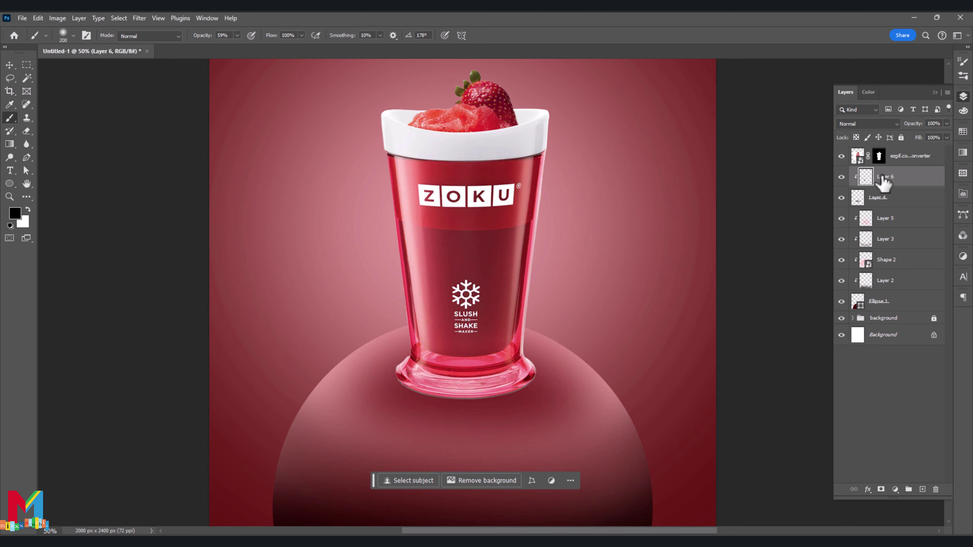
{"action": "key", "text": "ctrl+alt+g"}
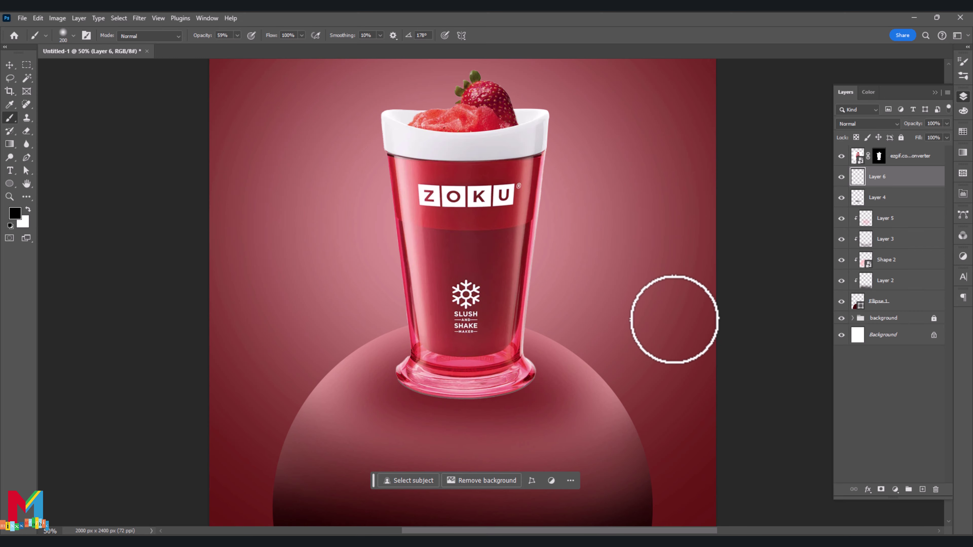
{"action": "key", "text": "ctrl+minus"}
{"action": "key", "text": "ctrl+plus"}
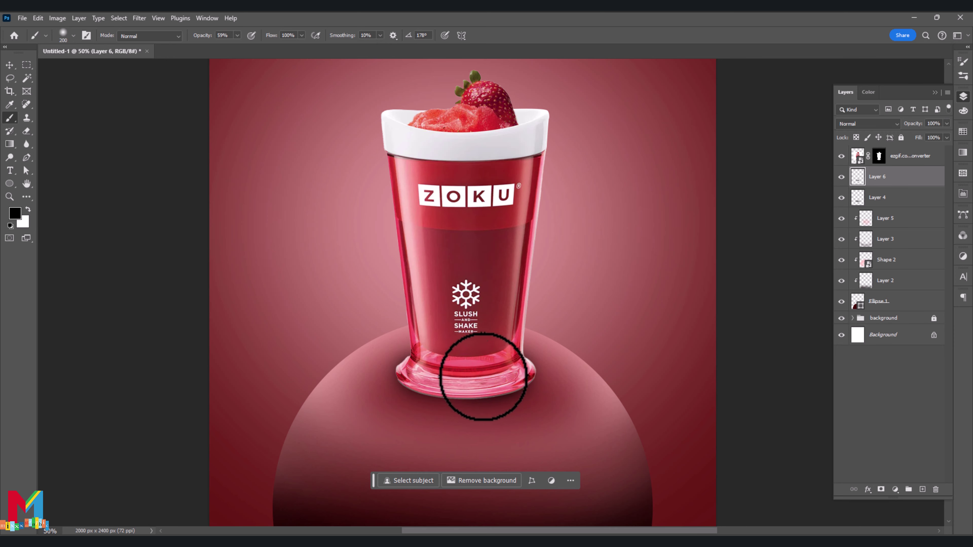
Reselect Layer 6 and add a new empty Layer 7 above it
{"action": "key", "text": "v"}
{"action": "left_click", "coordinate": [77, 127]}
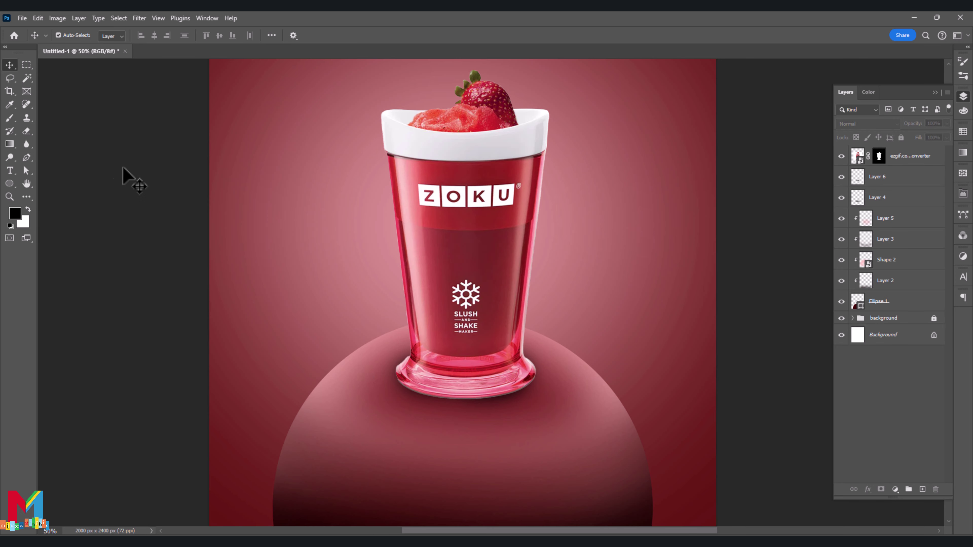
{"action": "key", "text": "ctrl+minus"}
{"action": "key", "text": "ctrl+minus"}
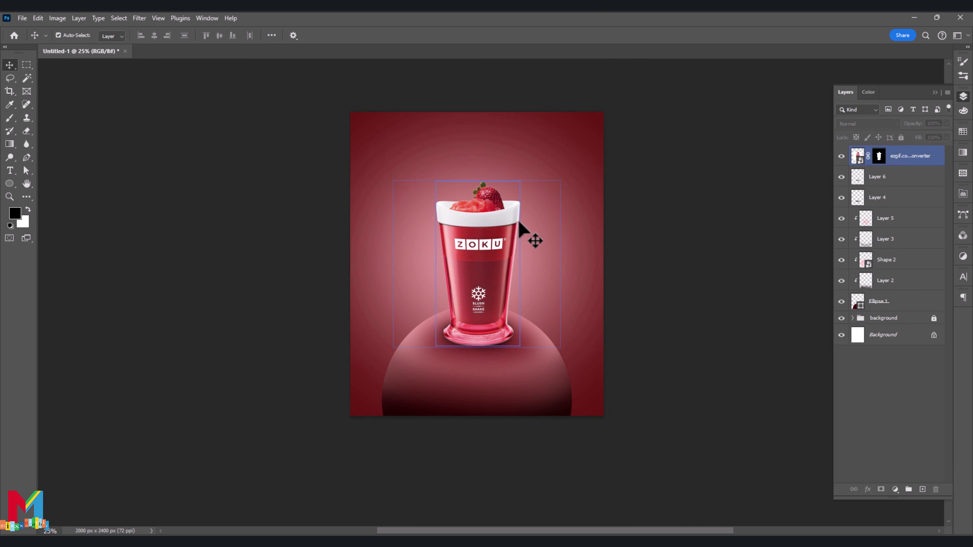
{"action": "left_click", "coordinate": [893, 303]}
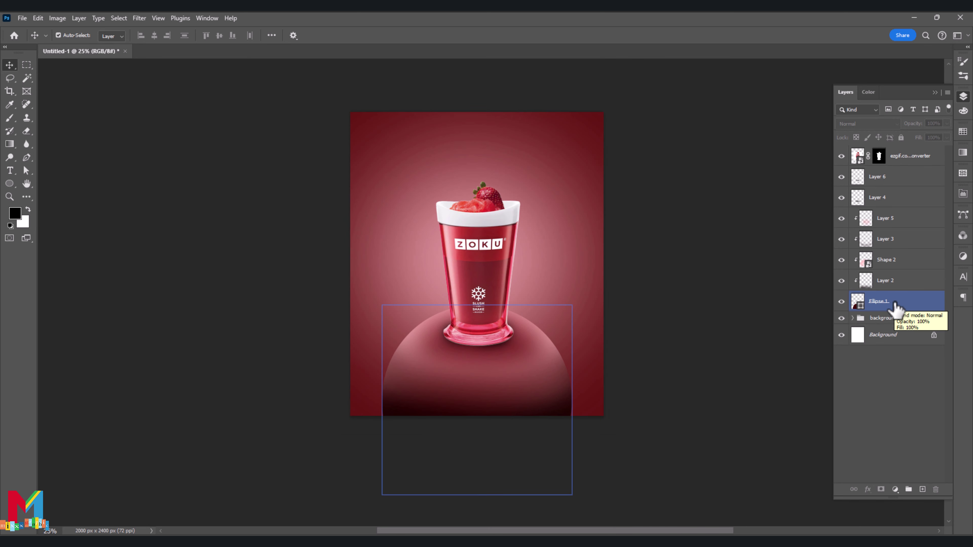
{"action": "left_click", "coordinate": [884, 177]}
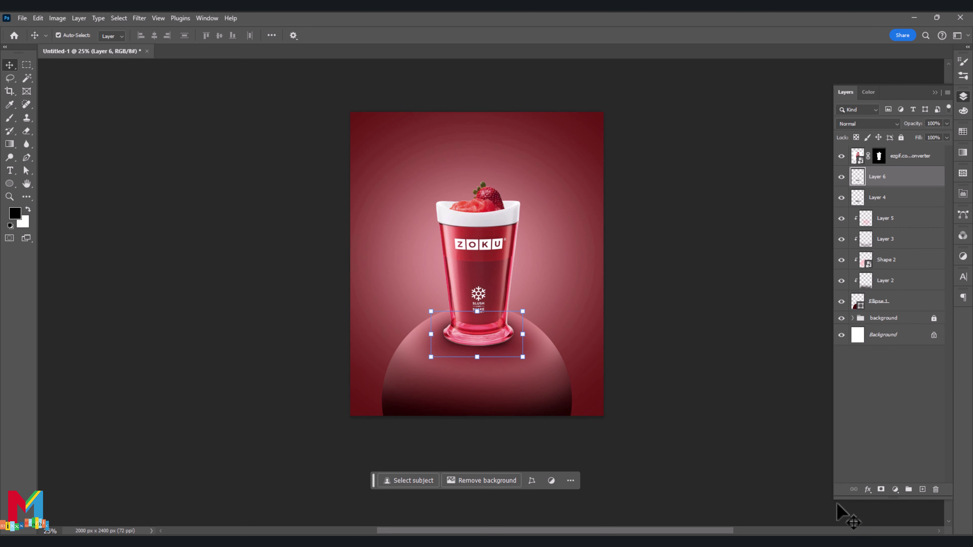
{"action": "left_click", "coordinate": [923, 489]}
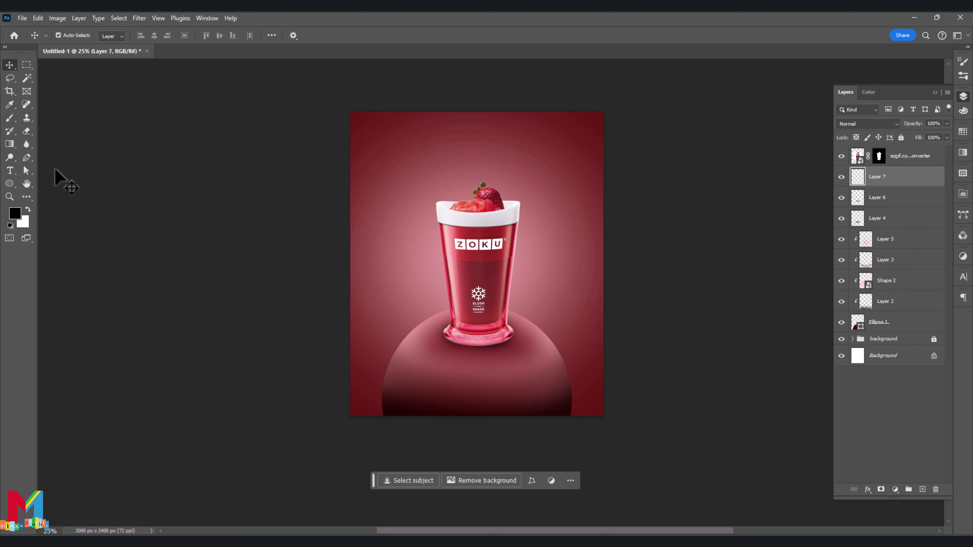
Draw a white Pen-tool highlight shape on the sphere's left side
{"action": "key", "text": "i"}
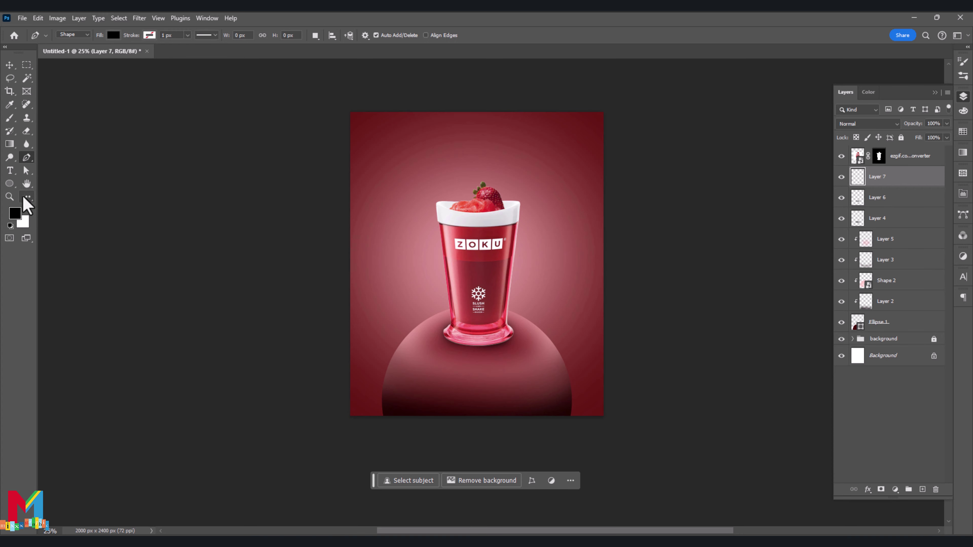
{"action": "left_click", "coordinate": [15, 213]}
{"action": "left_click", "coordinate": [586, 258]}
{"action": "left_click", "coordinate": [815, 252]}
{"action": "key", "text": "p"}
{"action": "left_click", "coordinate": [441, 356]}
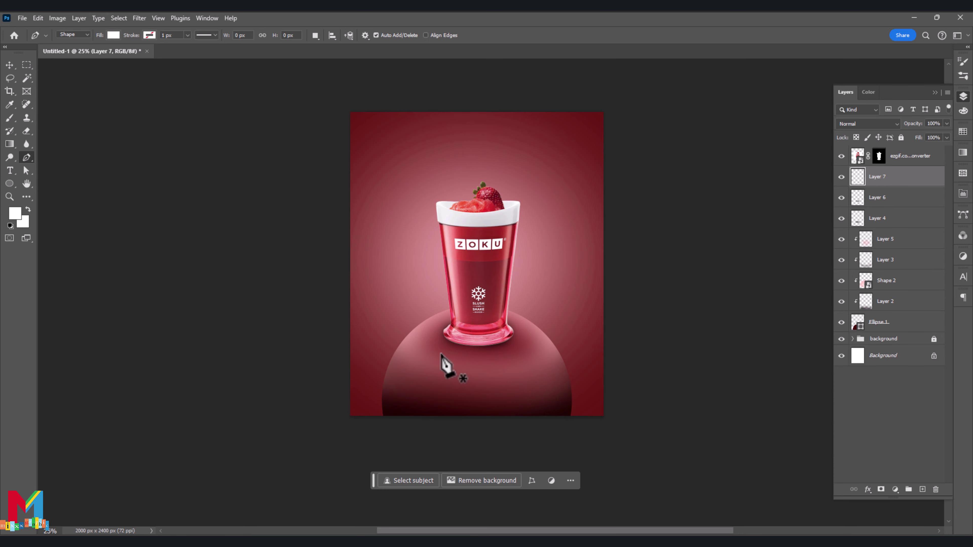
{"action": "left_click", "coordinate": [492, 371]}
{"action": "left_click", "coordinate": [447, 373]}
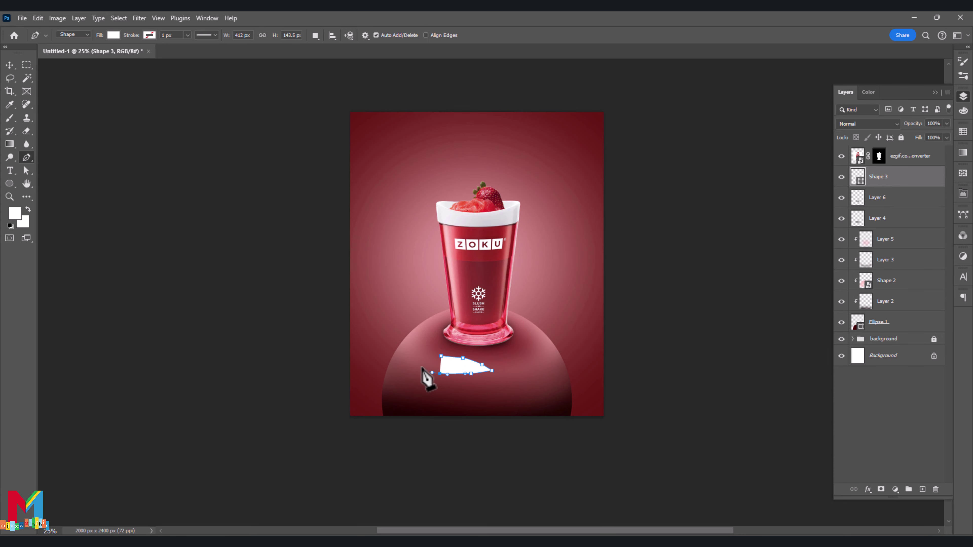
{"action": "left_click", "coordinate": [417, 354]}
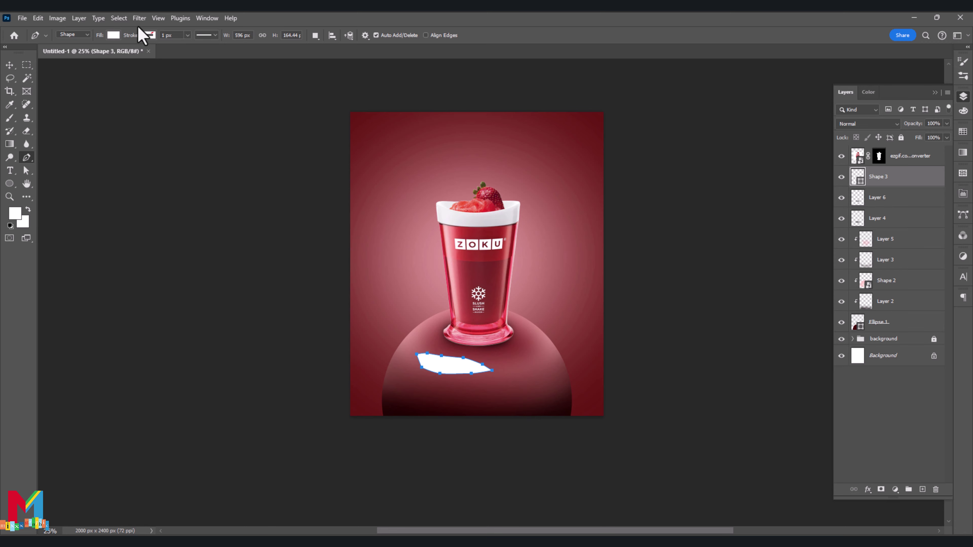
Soften the white highlight with a 110 px Gaussian Blur smart filter
{"action": "left_click", "coordinate": [139, 19]}
{"action": "left_click", "coordinate": [295, 195]}
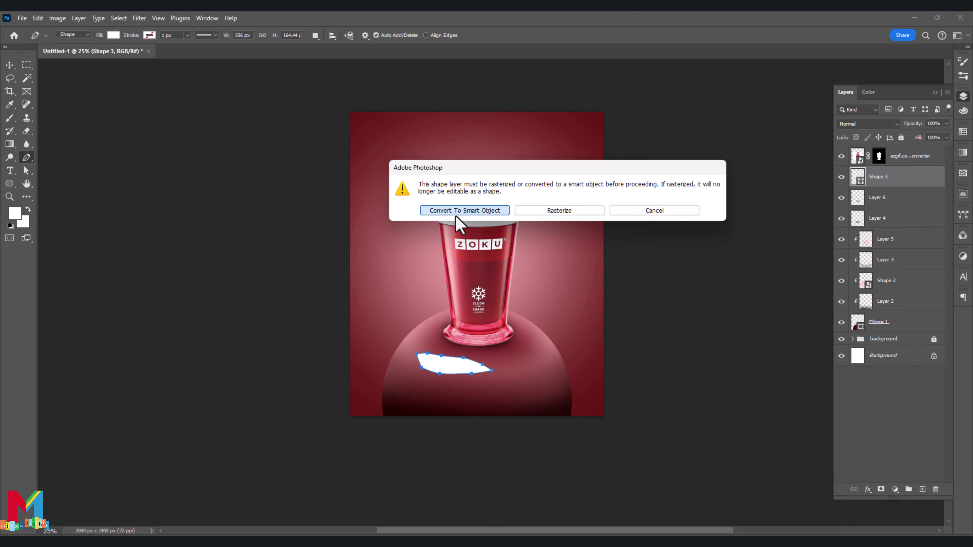
{"action": "left_click", "coordinate": [450, 211]}
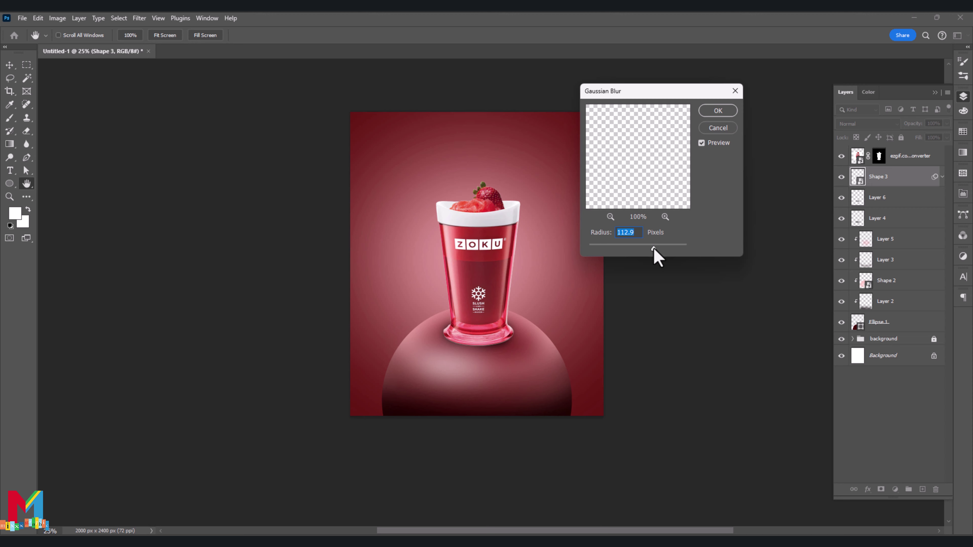
{"action": "left_click_drag", "start_coordinate": [656, 250], "coordinate": [653, 251]}
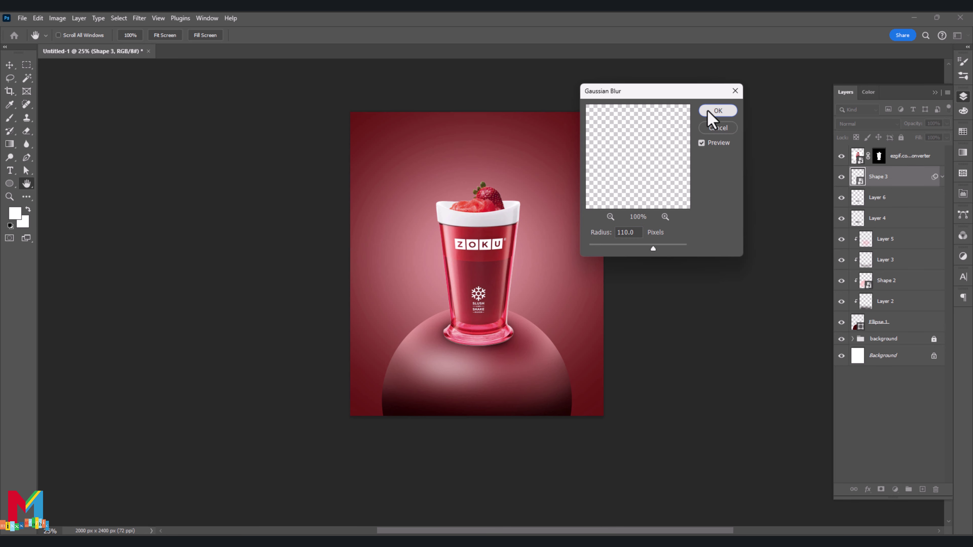
{"action": "left_click", "coordinate": [718, 110]}
Add a new layer and set the foreground colour to light pink ffa0a2
{"action": "left_click", "coordinate": [923, 490]}
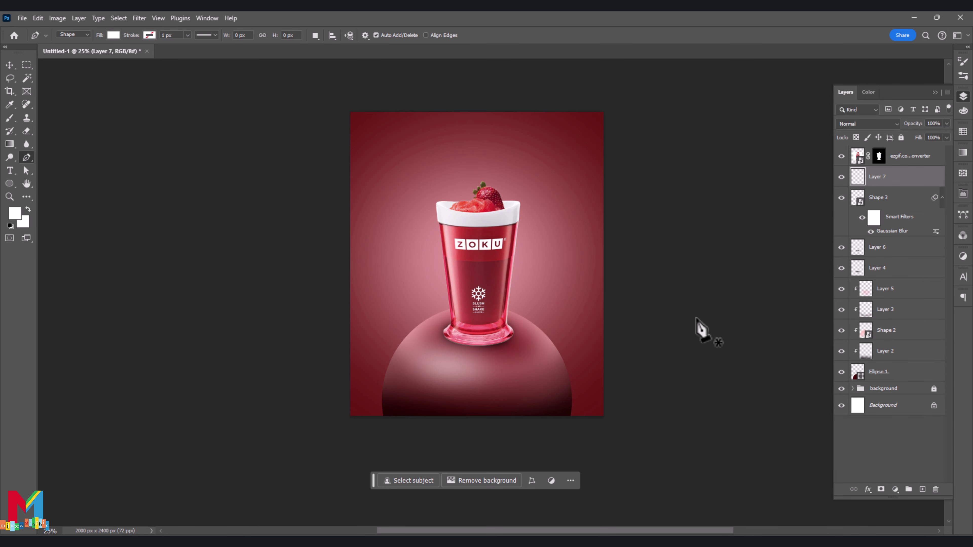
{"action": "left_click", "coordinate": [15, 213]}
{"action": "left_click", "coordinate": [479, 283]}
{"action": "left_click_drag", "start_coordinate": [625, 267], "coordinate": [633, 251]}
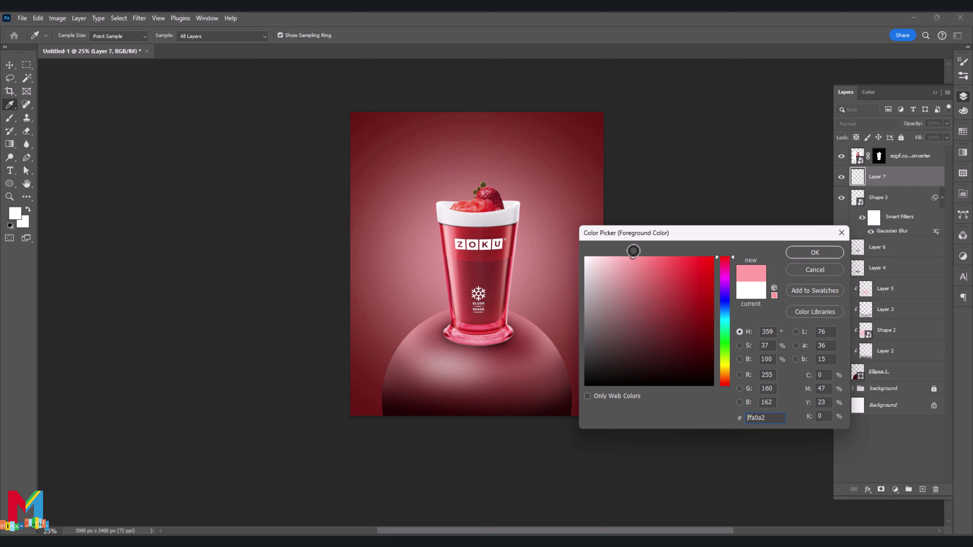
{"action": "left_click", "coordinate": [815, 252]}
Draw a curved pink highlight shape along the sphere's right edge
{"action": "key", "text": "p"}
{"action": "left_click", "coordinate": [513, 360]}
{"action": "left_click", "coordinate": [541, 350]}
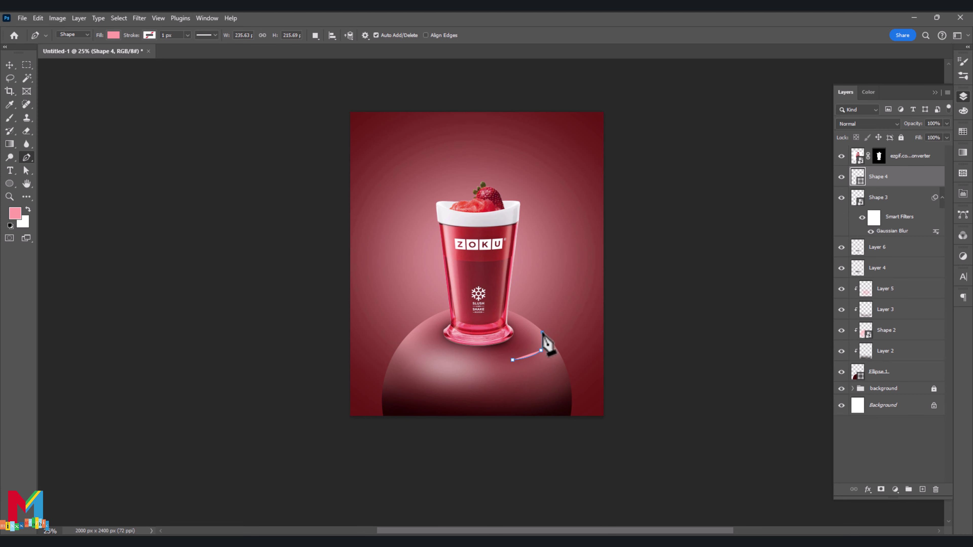
{"action": "left_click_drag", "start_coordinate": [546, 340], "coordinate": [551, 347]}
{"action": "left_click", "coordinate": [551, 364]}
{"action": "left_click", "coordinate": [548, 373]}
{"action": "left_click", "coordinate": [526, 374]}
{"action": "left_click", "coordinate": [512, 360]}
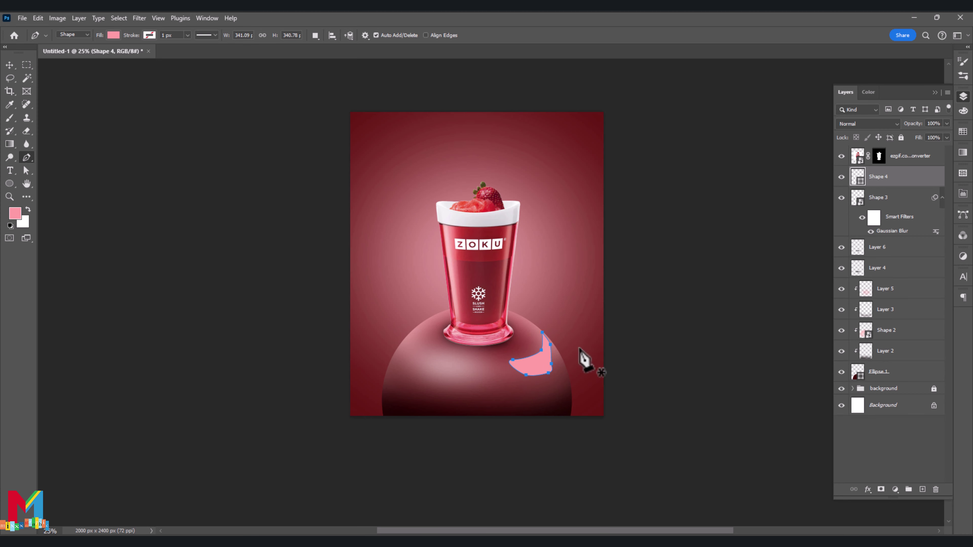
Soften the pink highlight with an 87 px Gaussian Blur smart filter
{"action": "left_click", "coordinate": [140, 18]}
{"action": "mouse_move", "coordinate": [194, 149]}
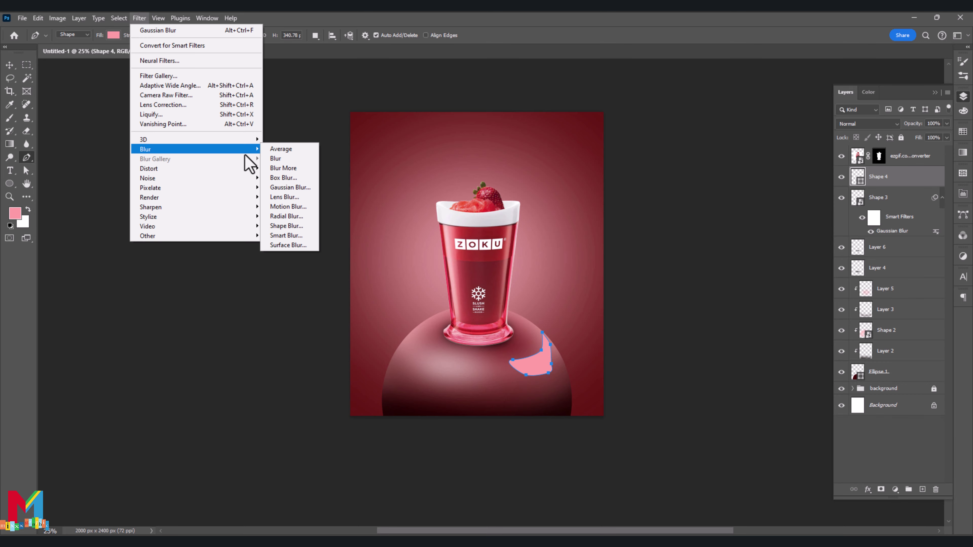
{"action": "left_click", "coordinate": [297, 192]}
{"action": "left_click", "coordinate": [438, 211]}
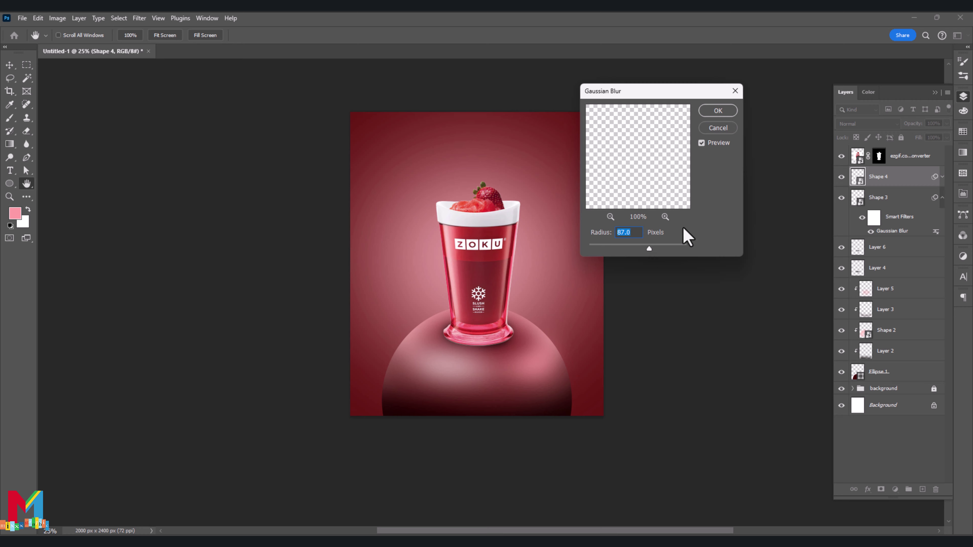
{"action": "left_click", "coordinate": [720, 112]}
Group Shape 4 through Ellipse 1 into Group 1 and duplicate the group
{"action": "left_click", "coordinate": [9, 64]}
{"action": "left_click", "coordinate": [215, 186]}
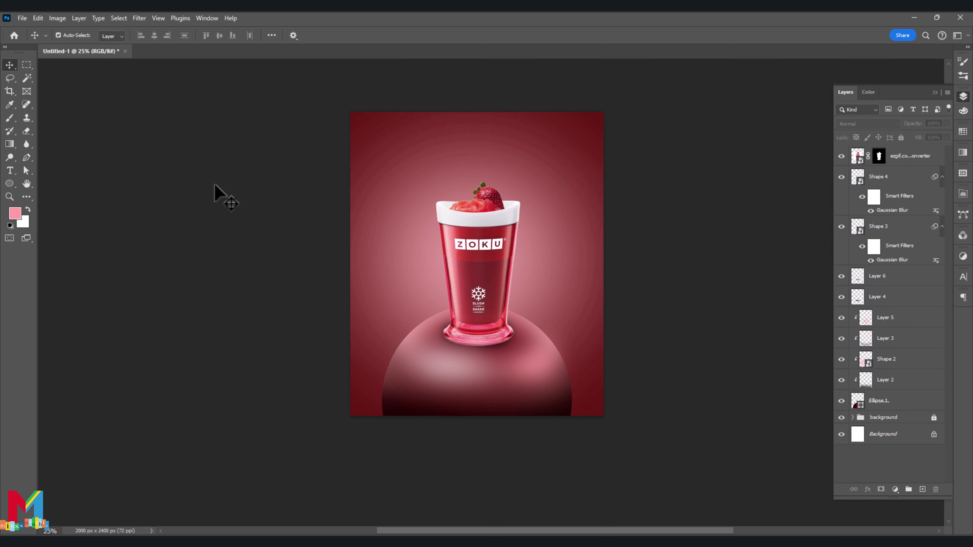
{"action": "left_click", "coordinate": [889, 180]}
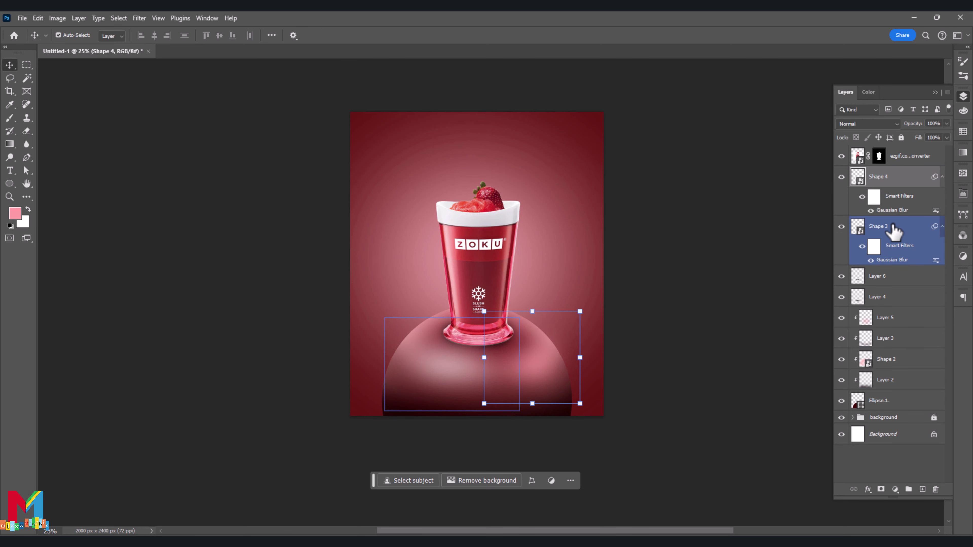
{"action": "left_click", "coordinate": [896, 401], "text": "shift"}
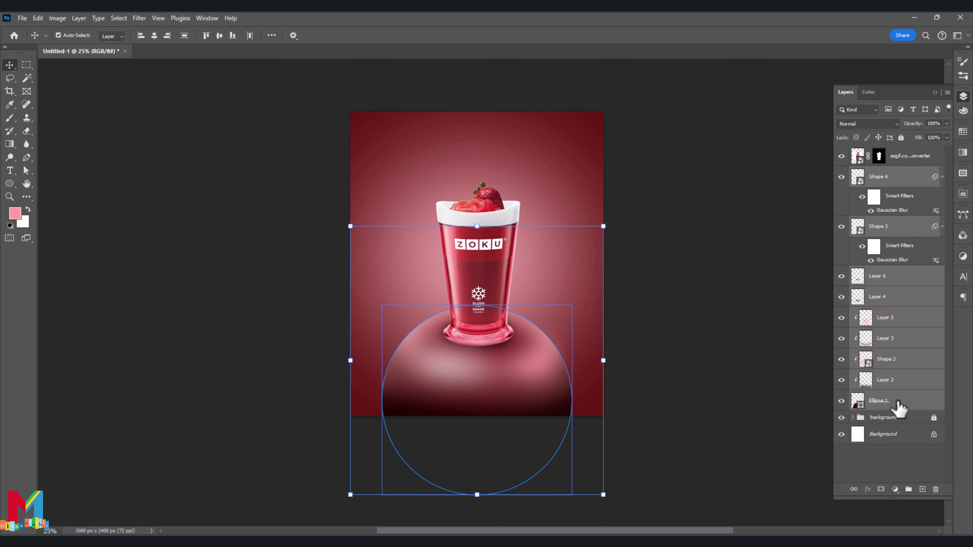
{"action": "left_click_drag", "start_coordinate": [899, 409], "coordinate": [908, 490]}
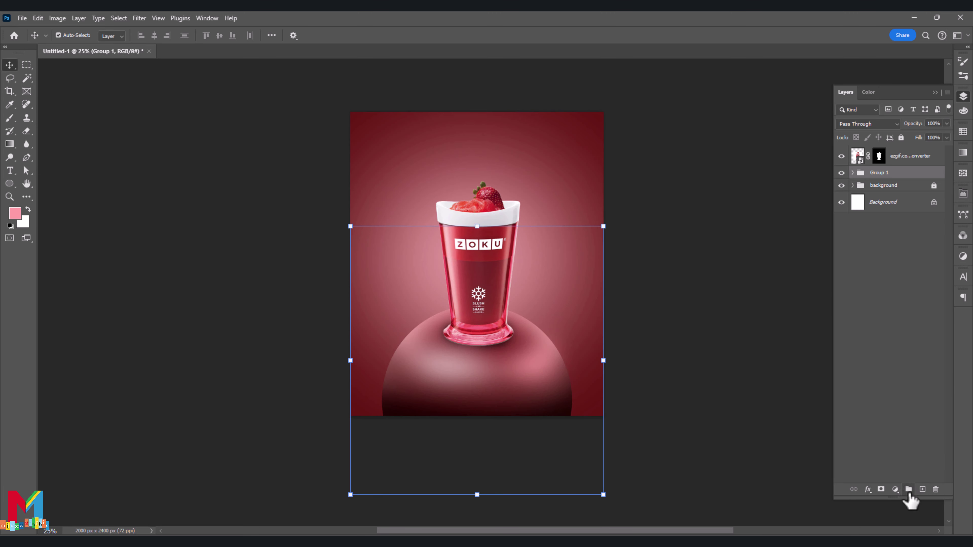
{"action": "key", "text": "ctrl+j"}
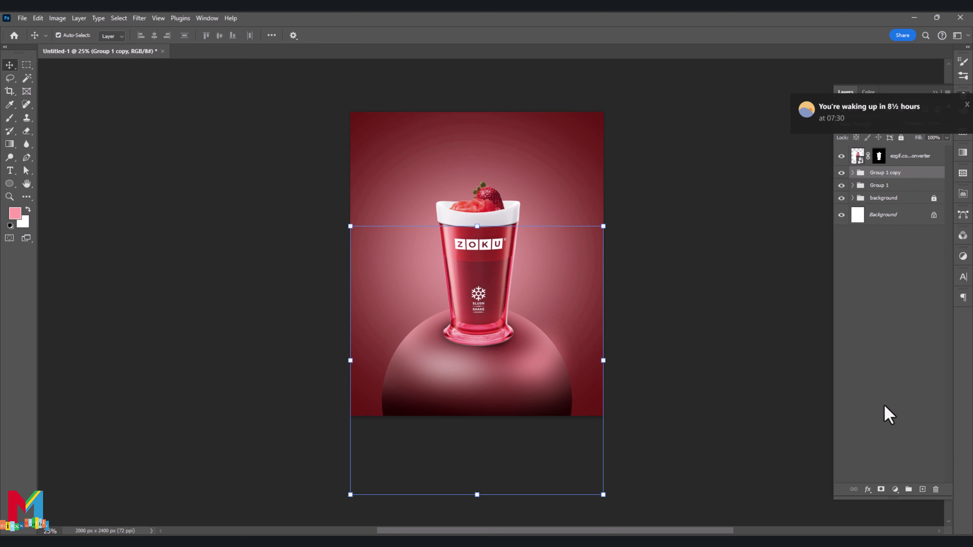
Shrink the sphere group to 87.81% and move it up and left
{"action": "key", "text": "ctrl+t"}
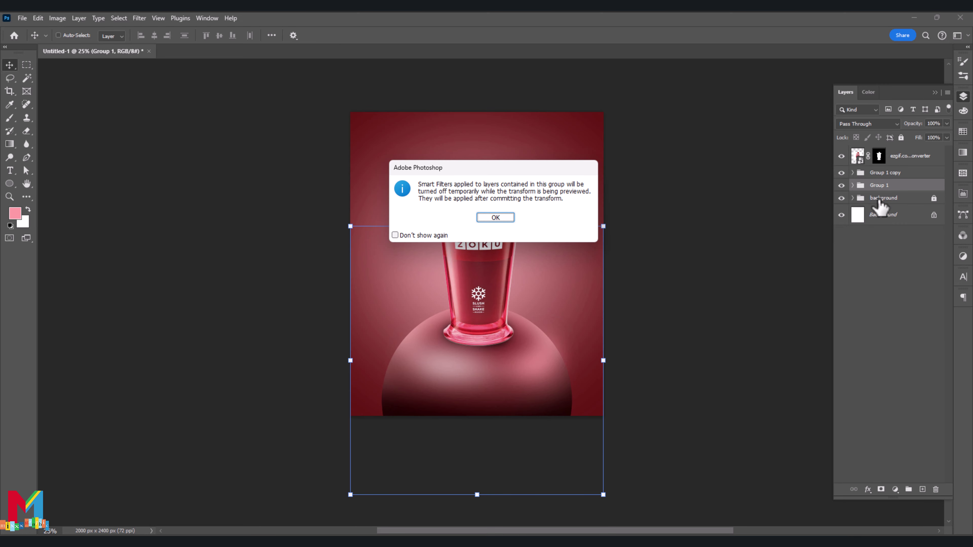
{"action": "left_click", "coordinate": [496, 218]}
{"action": "left_click_drag", "start_coordinate": [604, 226], "coordinate": [572, 259]}
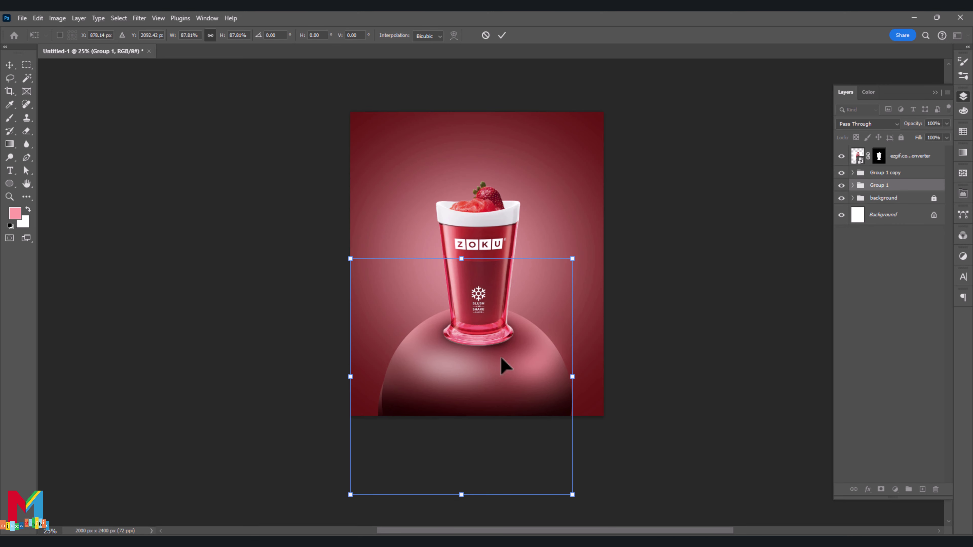
{"action": "left_click_drag", "start_coordinate": [504, 366], "coordinate": [466, 327]}
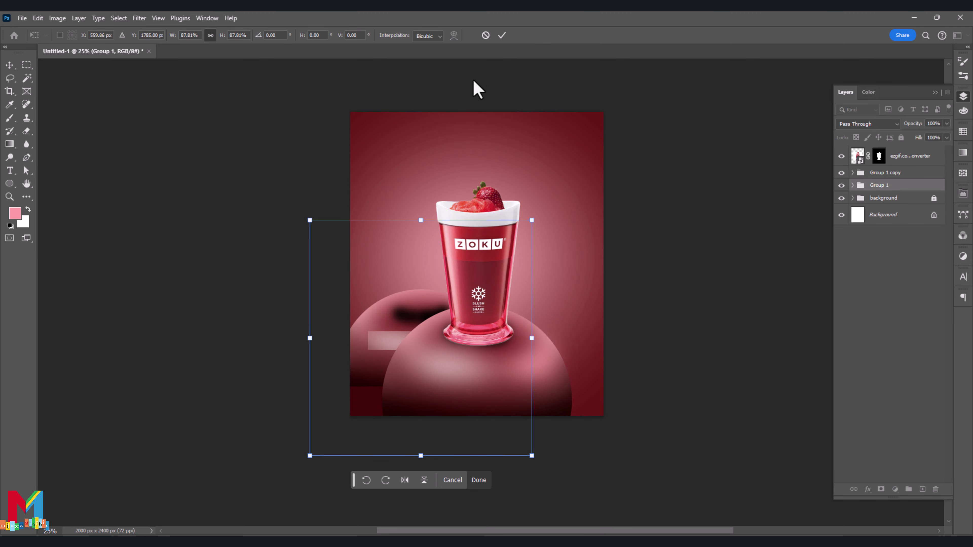
{"action": "left_click", "coordinate": [501, 35]}
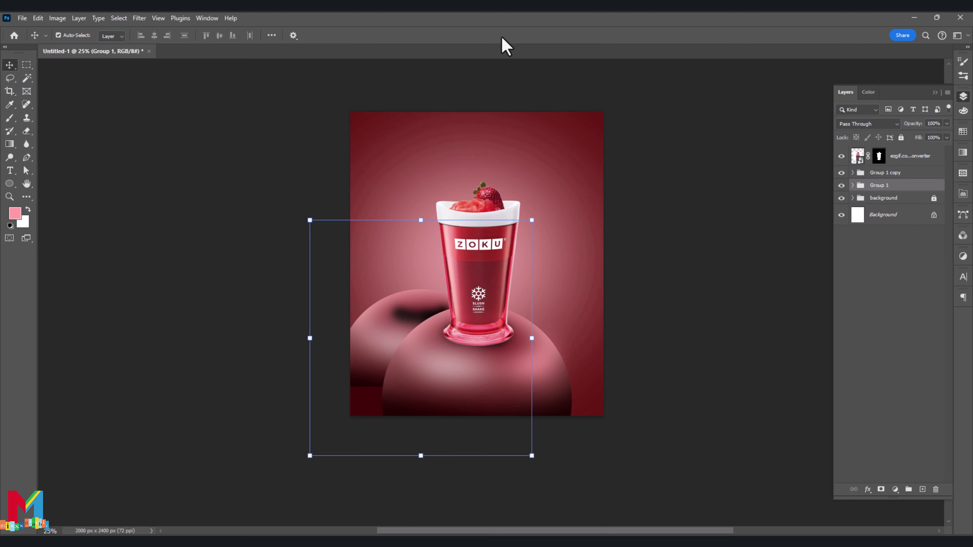
Enlarge the left sphere group to roughly 154% and lower it in the canvas
{"action": "left_click", "coordinate": [421, 456]}
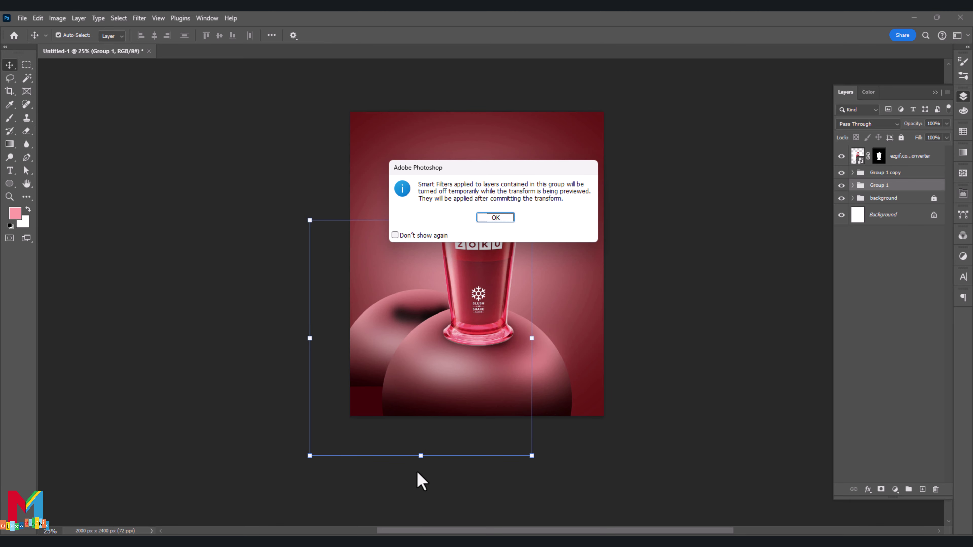
{"action": "left_click", "coordinate": [494, 218]}
{"action": "mouse_move", "coordinate": [420, 456]}
{"action": "left_mouse_down"}
{"action": "mouse_move", "coordinate": [284, 434]}
{"action": "mouse_move", "coordinate": [211, 512]}
{"action": "mouse_move", "coordinate": [220, 505]}
{"action": "left_mouse_up"}
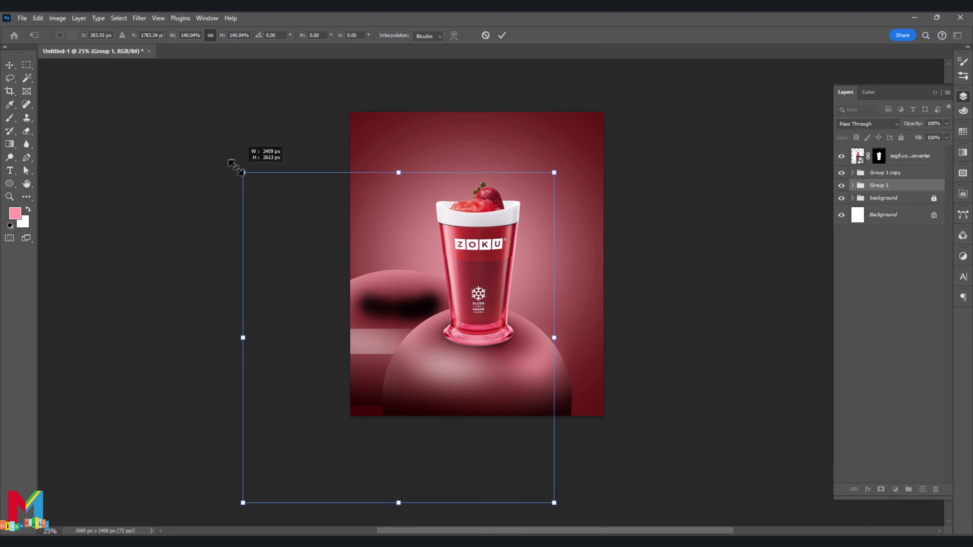
{"action": "left_click_drag", "start_coordinate": [285, 213], "coordinate": [210, 135]}
{"action": "left_click_drag", "start_coordinate": [369, 338], "coordinate": [371, 379]}
{"action": "left_click", "coordinate": [502, 35]}
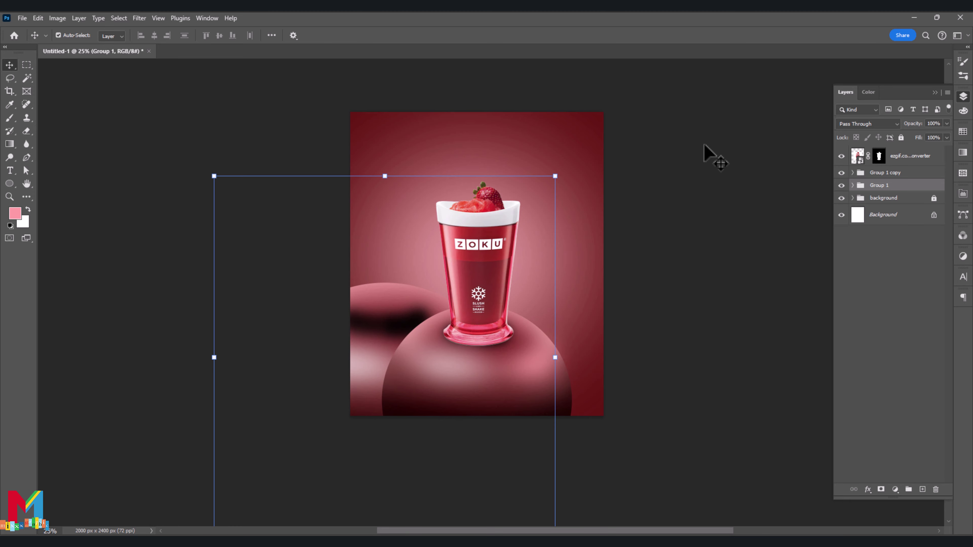
Expand Group 1 and hide Layer 6's dark stroke
{"action": "left_click", "coordinate": [853, 185]}
{"action": "left_click", "coordinate": [408, 324]}
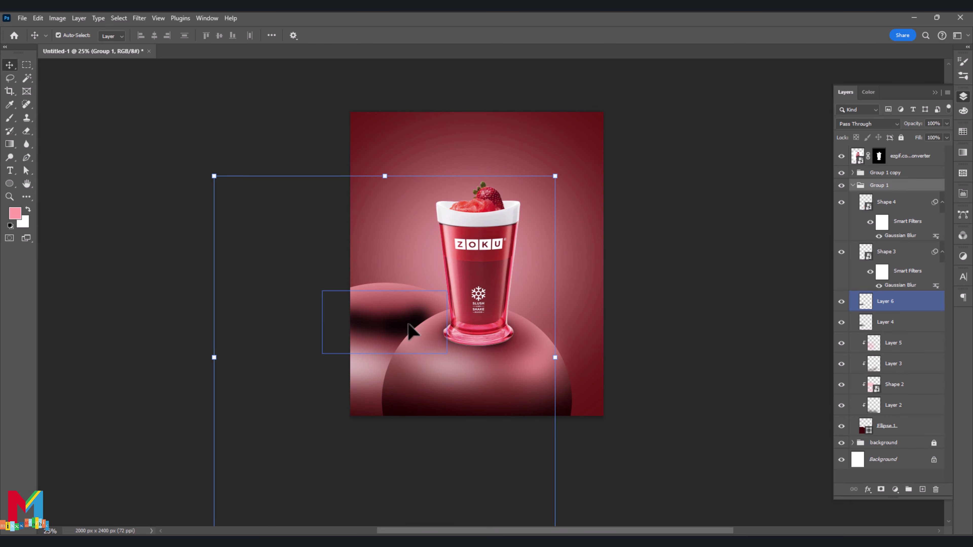
{"action": "left_click", "coordinate": [841, 301]}
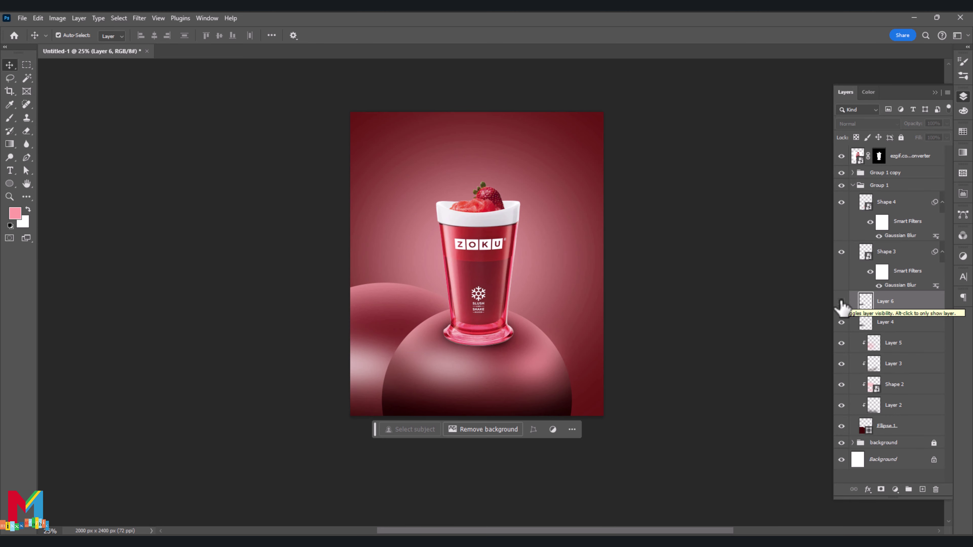
{"action": "left_click", "coordinate": [935, 92]}
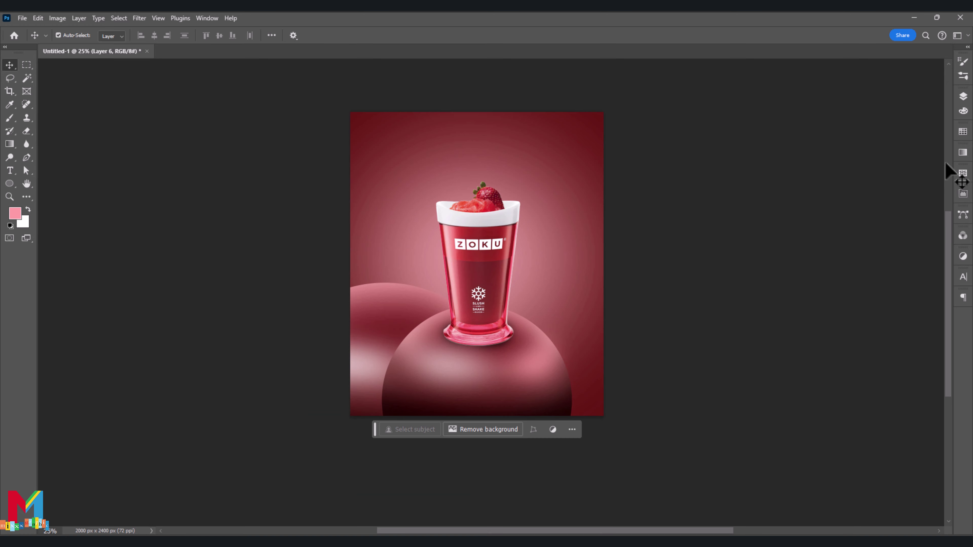
Duplicate Group 1, rotate the copy and place it at the lower-right edge
{"action": "left_click", "coordinate": [853, 185]}
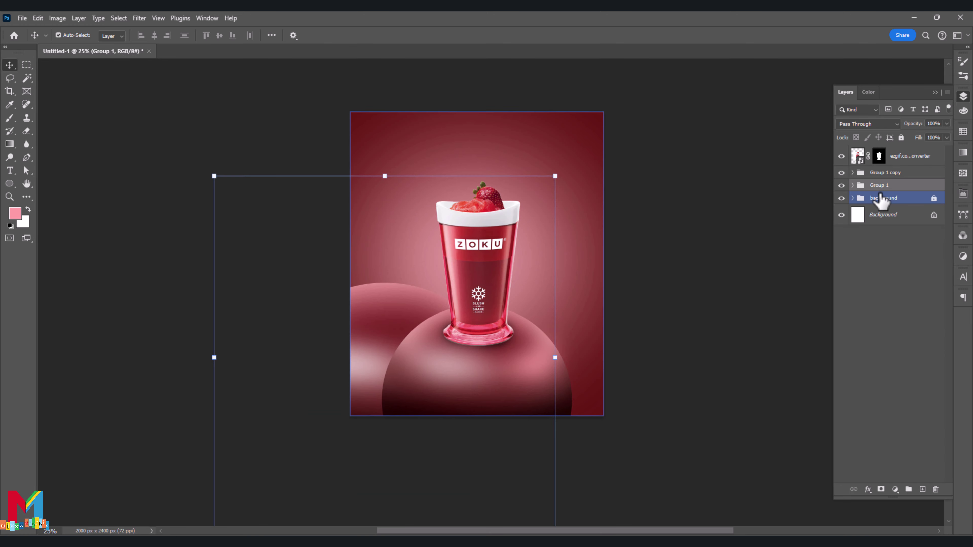
{"action": "key", "text": "ctrl+j"}
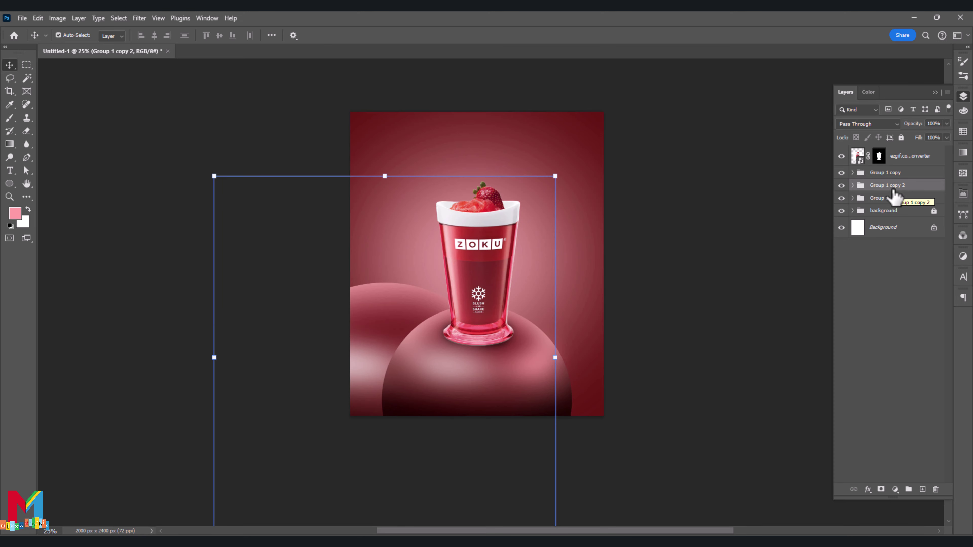
{"action": "left_click", "coordinate": [894, 198]}
{"action": "key", "text": "ctrl+t"}
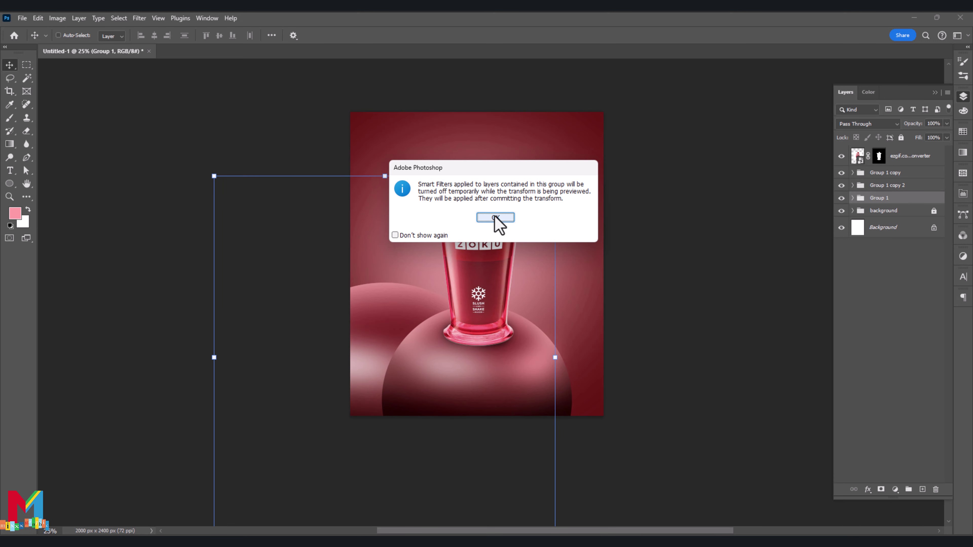
{"action": "left_click", "coordinate": [497, 217]}
{"action": "mouse_move", "coordinate": [510, 371]}
{"action": "left_mouse_down"}
{"action": "mouse_move", "coordinate": [702, 449]}
{"action": "mouse_move", "coordinate": [719, 410]}
{"action": "left_mouse_up"}
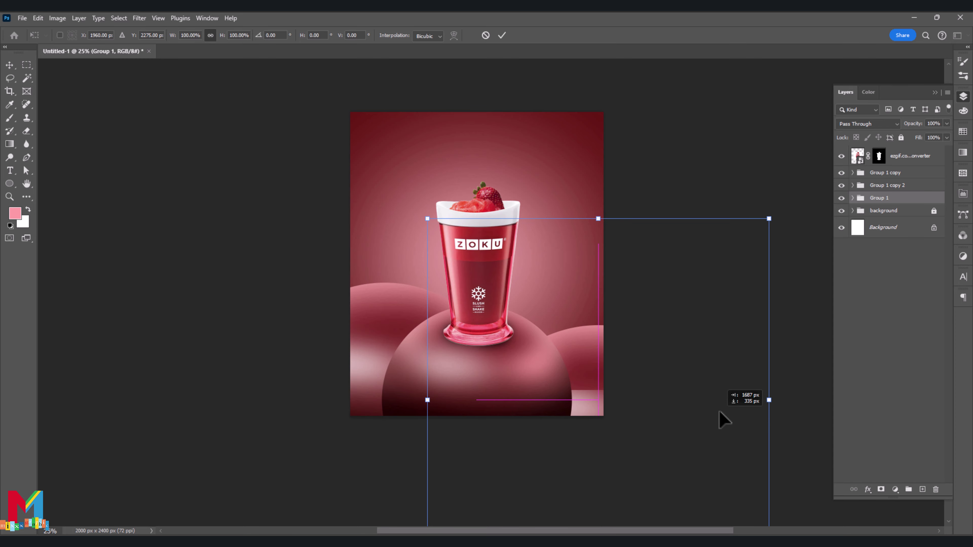
{"action": "mouse_move", "coordinate": [794, 219]}
{"action": "left_mouse_down"}
{"action": "mouse_move", "coordinate": [700, 121]}
{"action": "mouse_move", "coordinate": [543, 207]}
{"action": "left_mouse_up"}
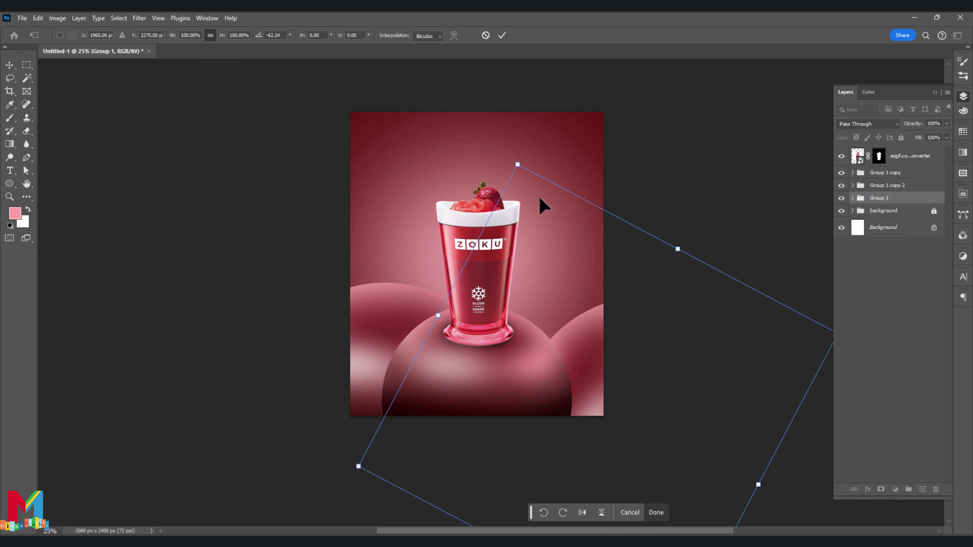
{"action": "mouse_move", "coordinate": [602, 364]}
{"action": "left_mouse_down"}
{"action": "mouse_move", "coordinate": [613, 369]}
{"action": "mouse_move", "coordinate": [565, 335]}
{"action": "mouse_move", "coordinate": [565, 374]}
{"action": "left_mouse_up"}
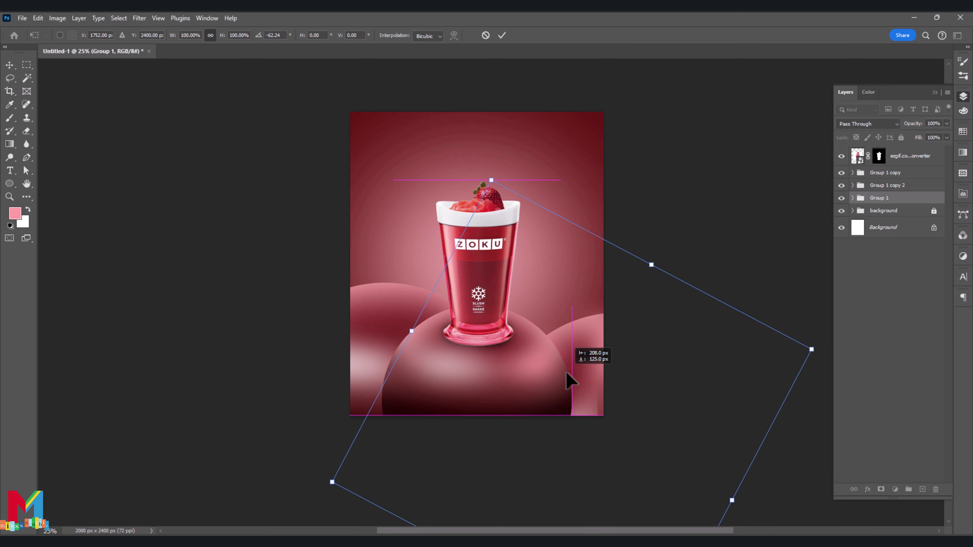
{"action": "left_click", "coordinate": [505, 36]}
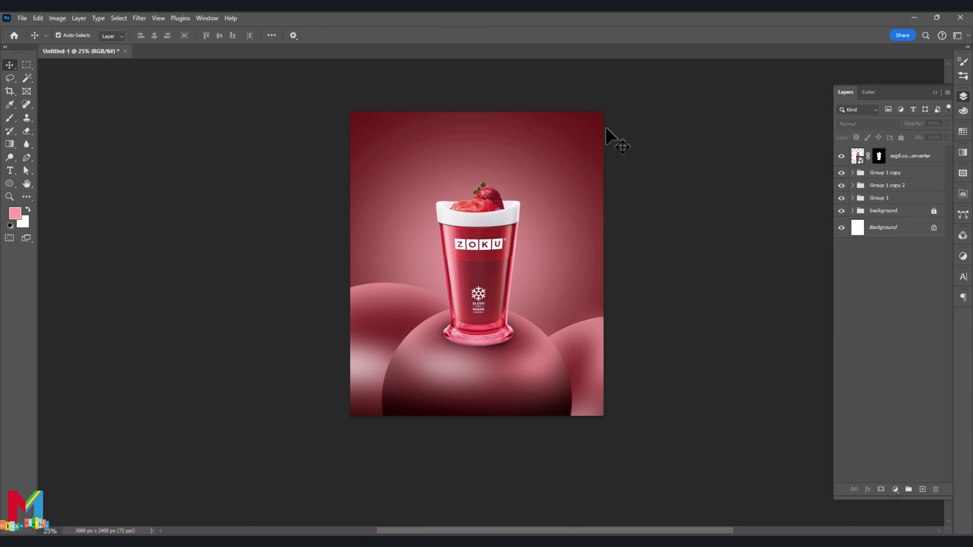
Compare the sphere copies hidden and shown, then add empty Layer 7 above Group 1
{"action": "left_click", "coordinate": [880, 201]}
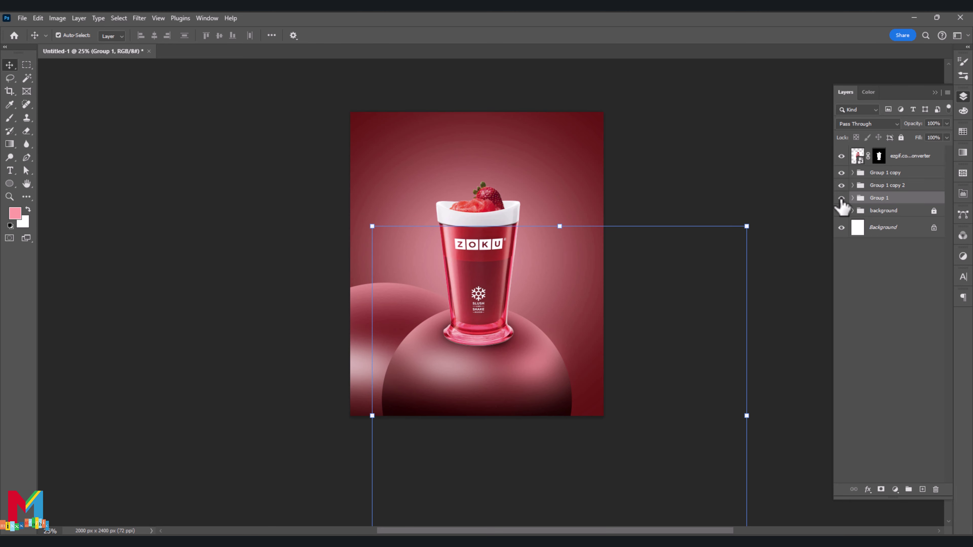
{"action": "left_click_drag", "start_coordinate": [841, 185], "coordinate": [842, 185]}
{"action": "left_click", "coordinate": [880, 212]}
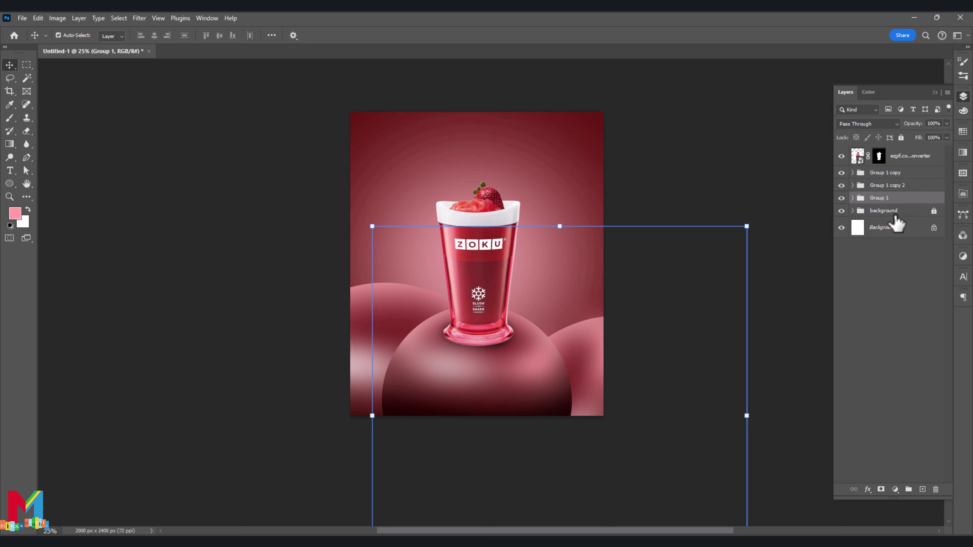
{"action": "left_click", "coordinate": [922, 489]}
{"action": "right_click", "coordinate": [885, 204]}
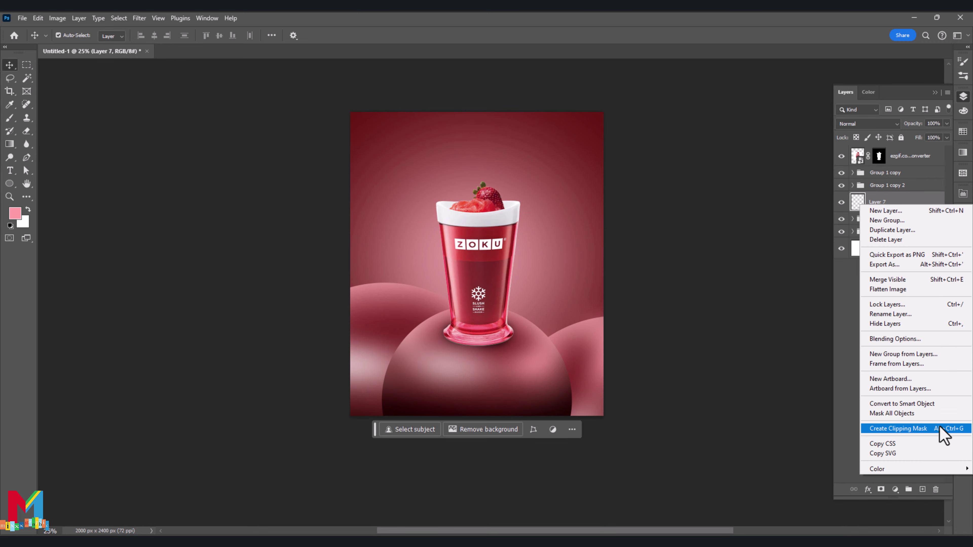
Clip Layer 7 to the sphere group and paint a dark red shadow at 100% opacity
{"action": "left_click", "coordinate": [935, 429]}
{"action": "left_click", "coordinate": [10, 118]}
{"action": "left_click", "coordinate": [15, 213]}
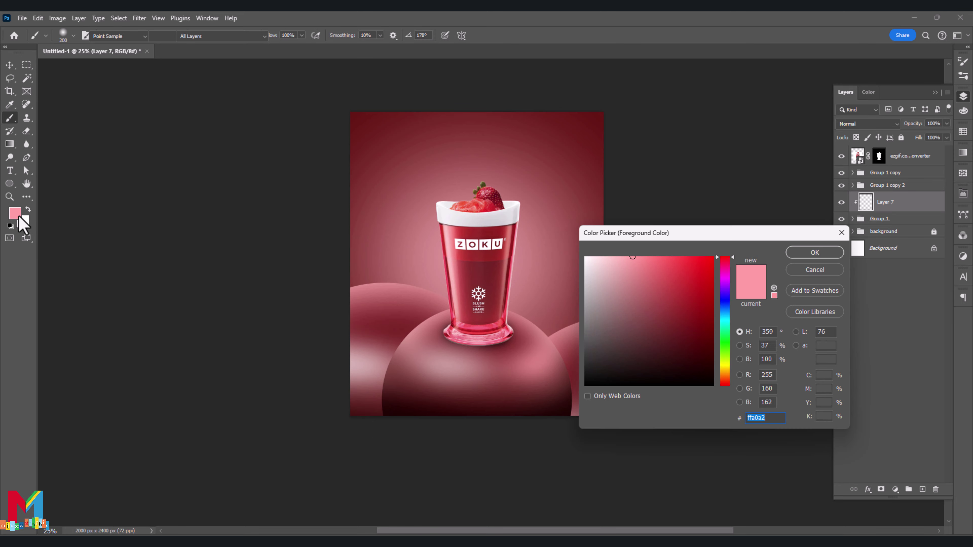
{"action": "left_click", "coordinate": [702, 368]}
{"action": "left_click", "coordinate": [809, 253]}
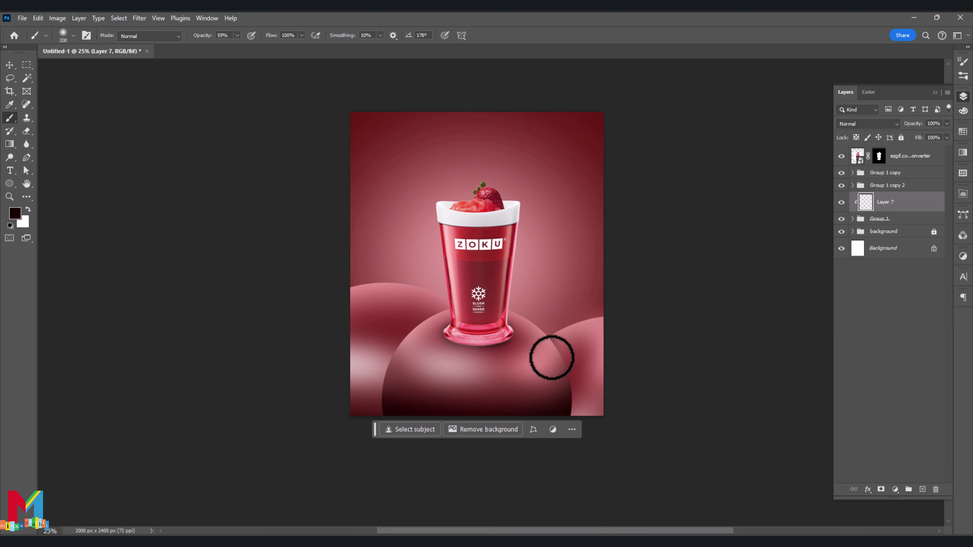
{"action": "left_click", "coordinate": [237, 35]}
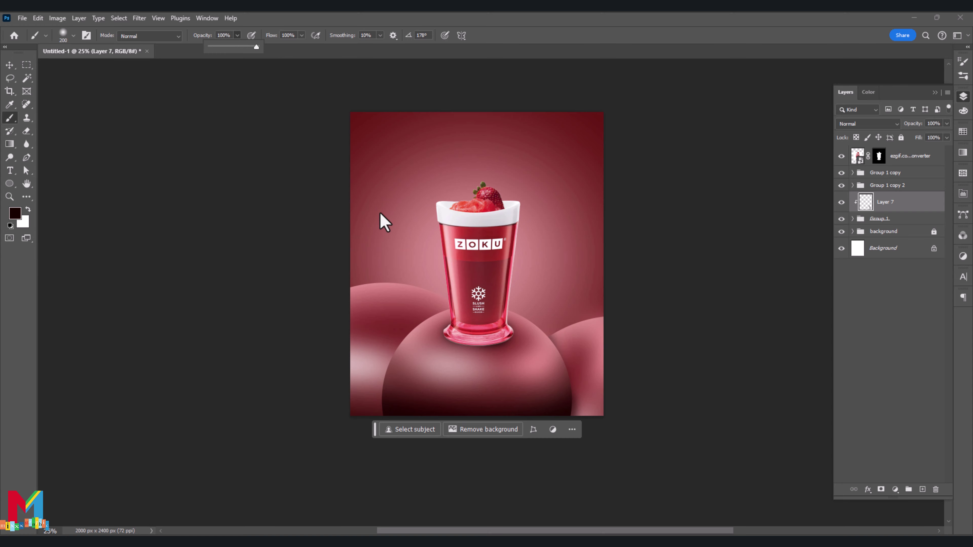
{"action": "left_click", "coordinate": [552, 349]}
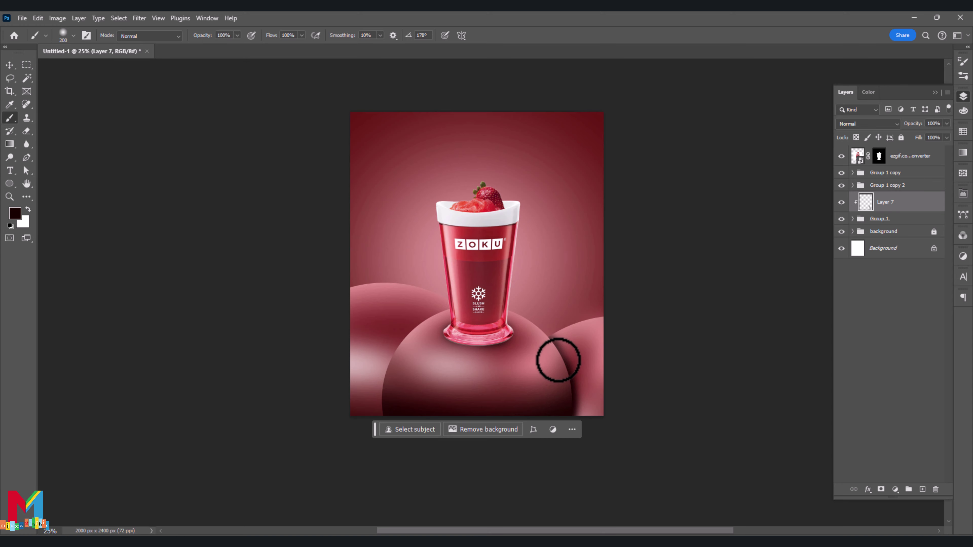
Soften the painted shadow with a 55 px Gaussian Blur
{"action": "left_click", "coordinate": [140, 20]}
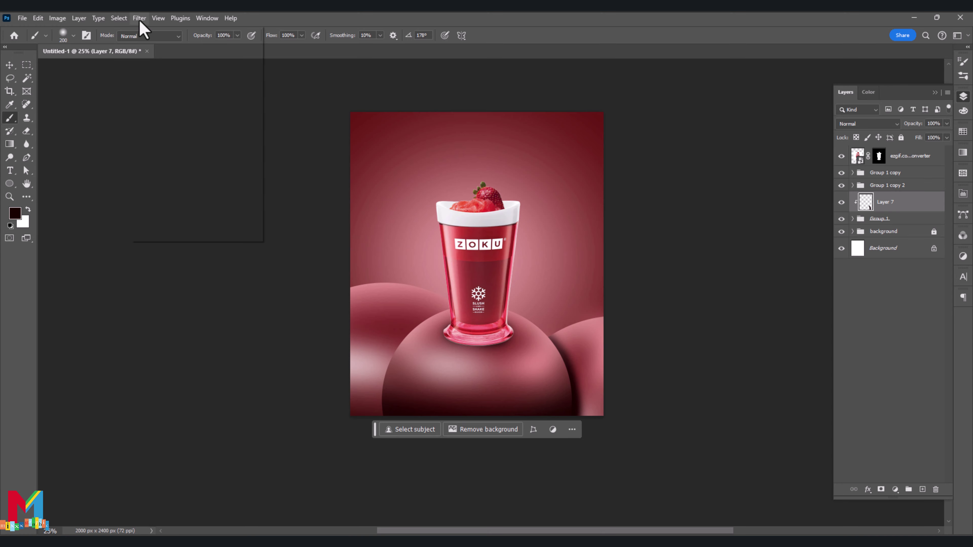
{"action": "mouse_move", "coordinate": [167, 153]}
{"action": "left_click", "coordinate": [305, 188]}
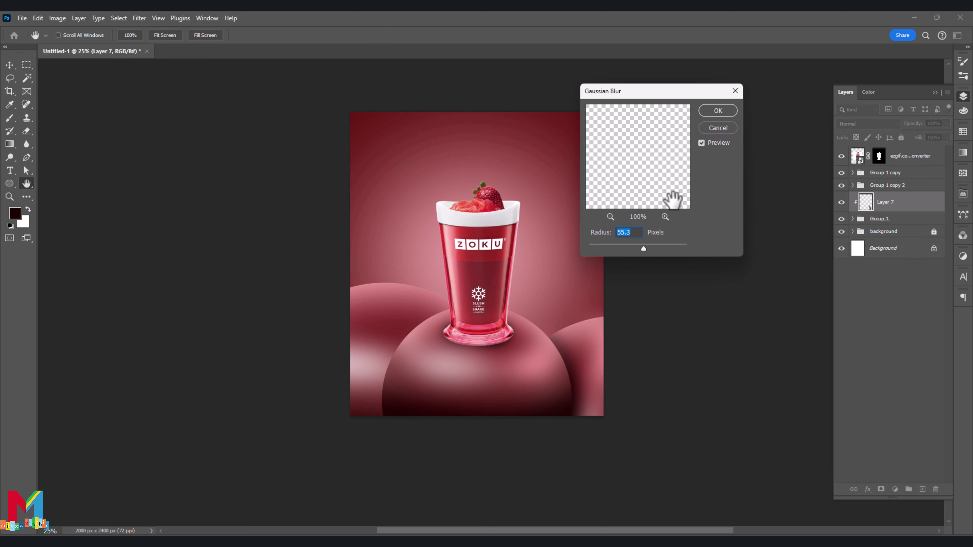
{"action": "left_click", "coordinate": [717, 110]}
{"action": "left_click", "coordinate": [854, 185]}
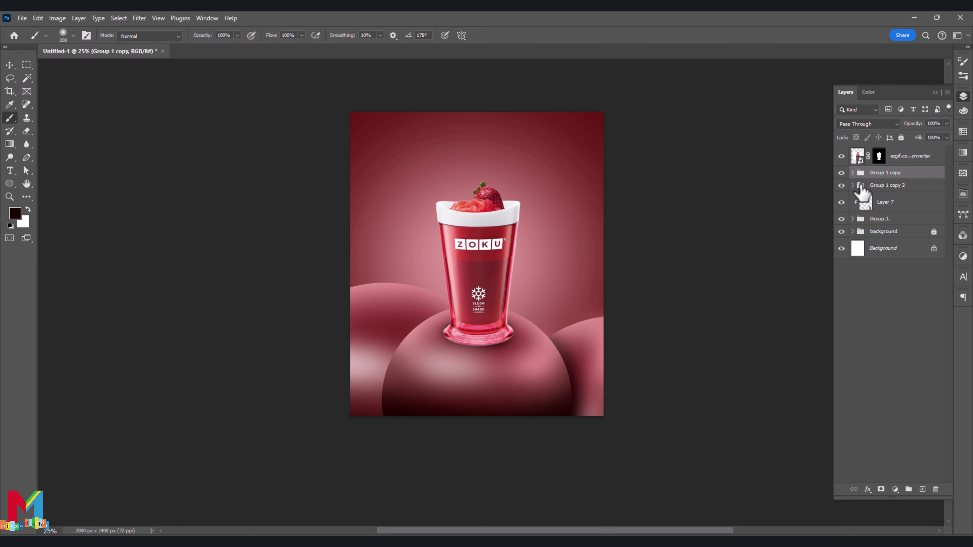
Add Layer 8 clipped to Group 1 copy 2 and paint a dark shadow under the cup
{"action": "left_click", "coordinate": [862, 188]}
{"action": "left_click", "coordinate": [922, 490]}
{"action": "right_click", "coordinate": [897, 184]}
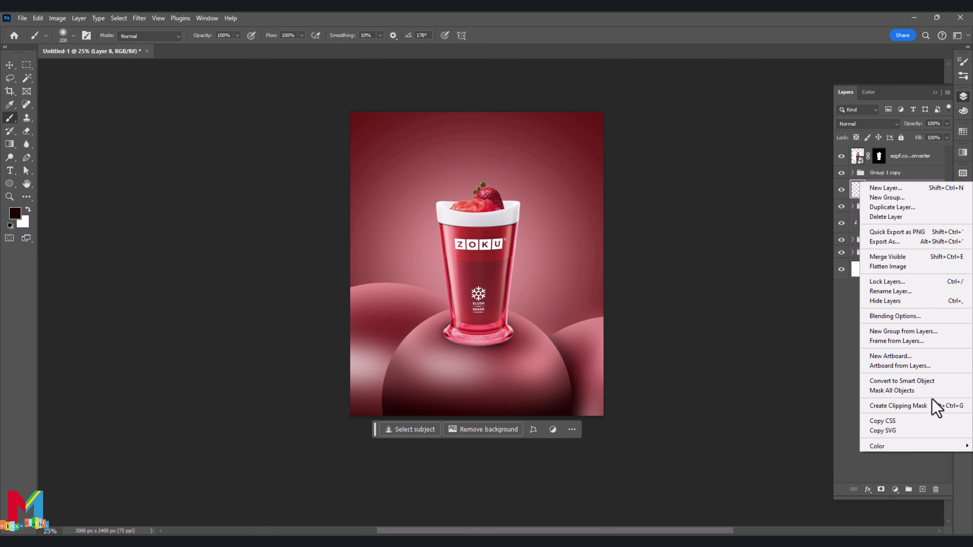
{"action": "left_click", "coordinate": [898, 405]}
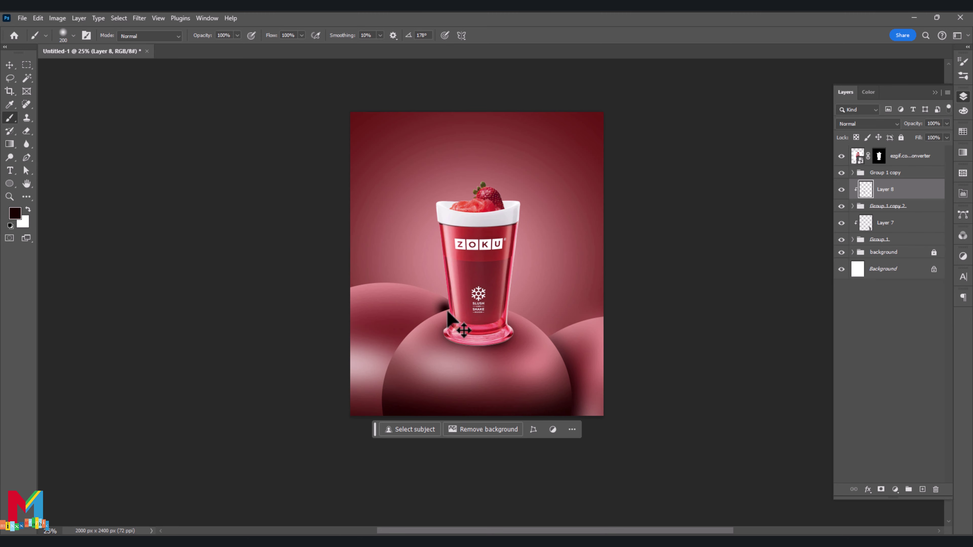
{"action": "mouse_move", "coordinate": [447, 313]}
{"action": "left_mouse_down"}
{"action": "mouse_move", "coordinate": [449, 304]}
{"action": "mouse_move", "coordinate": [404, 330]}
{"action": "mouse_move", "coordinate": [387, 435]}
{"action": "mouse_move", "coordinate": [388, 404]}
{"action": "left_mouse_up"}
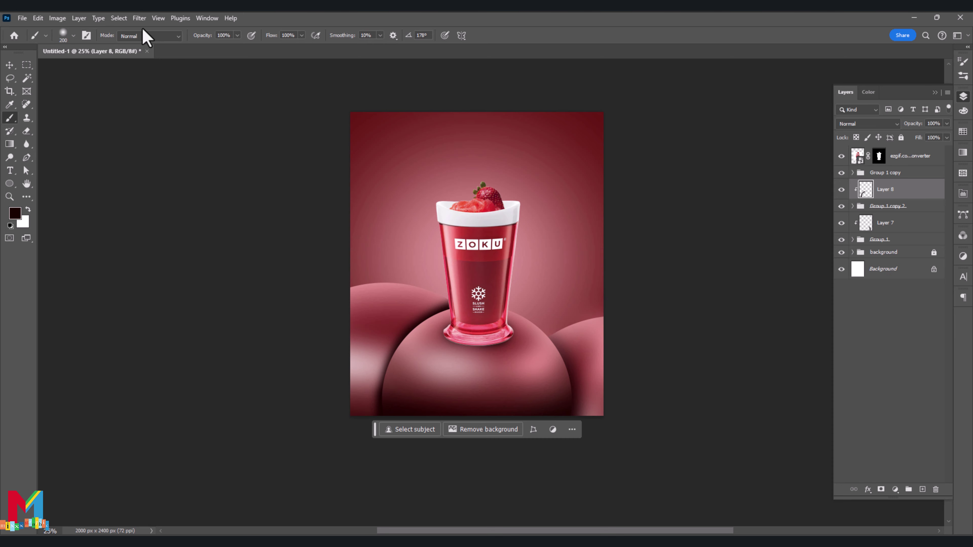
Blur the cup-base shadow with an 87 px Gaussian Blur
{"action": "left_click", "coordinate": [139, 18]}
{"action": "left_click", "coordinate": [309, 187]}
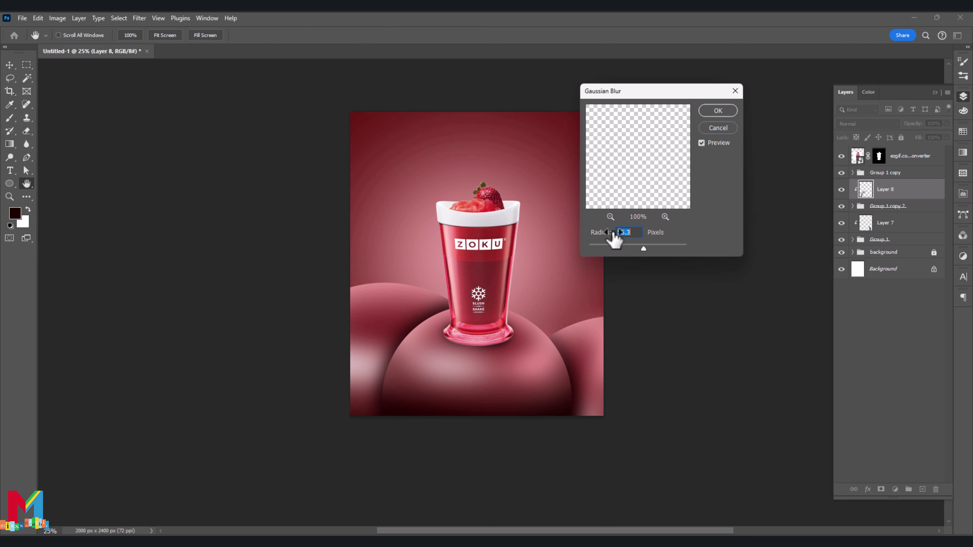
{"action": "left_click_drag", "start_coordinate": [643, 249], "coordinate": [650, 250]}
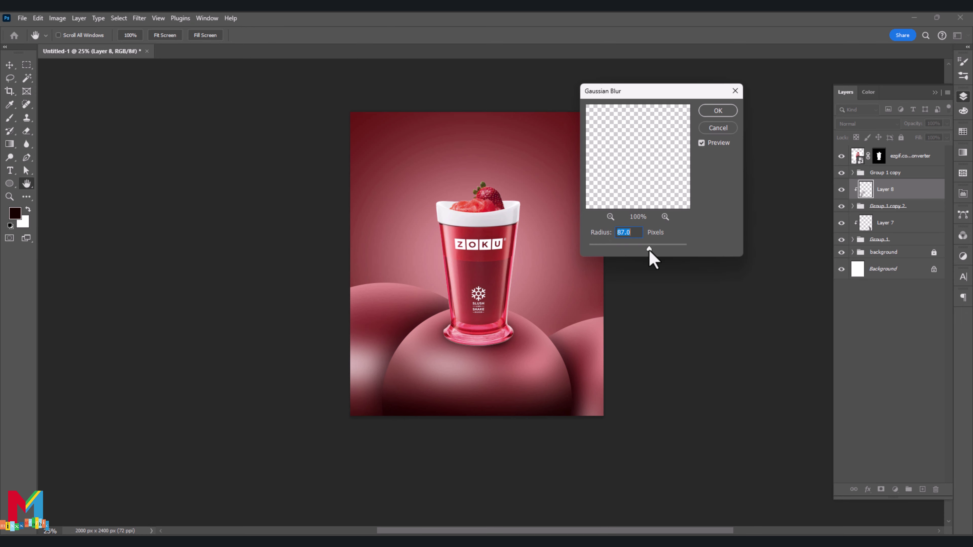
{"action": "left_click", "coordinate": [703, 128]}
{"action": "left_click", "coordinate": [9, 65]}
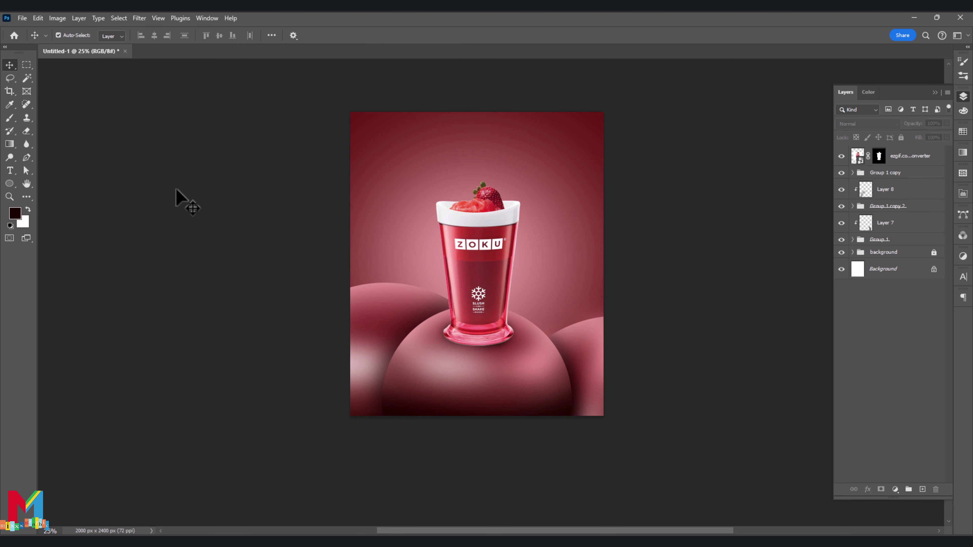
{"action": "scroll", "coordinate": [178, 196], "scroll_direction": "up", "scroll_amount": 2}
Add a darkening Curves 1 layer clipped to the cup, with its mask inverted
{"action": "left_click", "coordinate": [489, 293]}
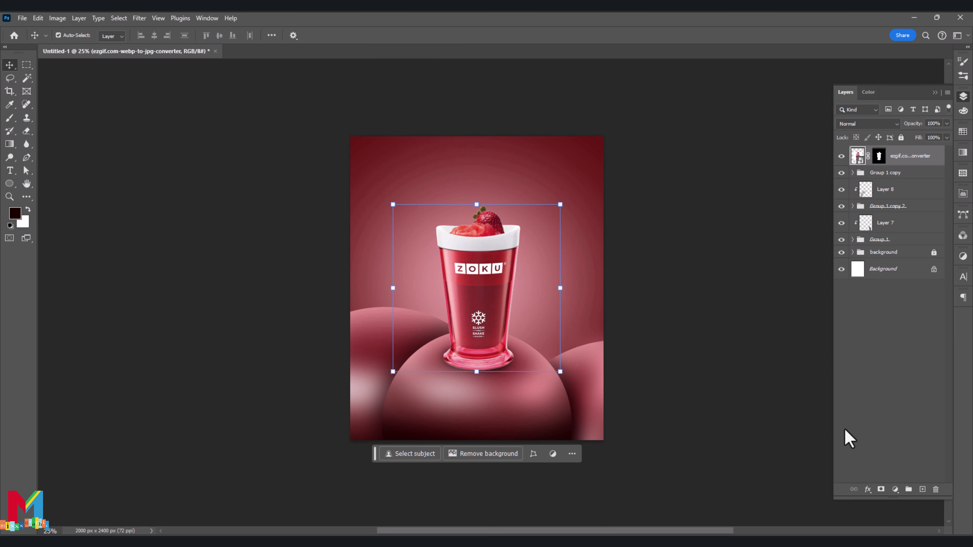
{"action": "left_click", "coordinate": [895, 491]}
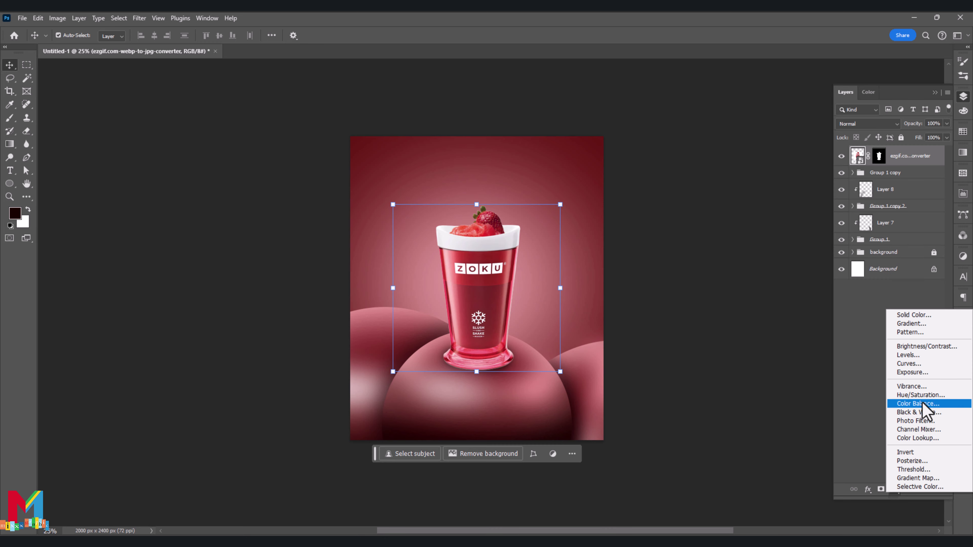
{"action": "left_click", "coordinate": [901, 363]}
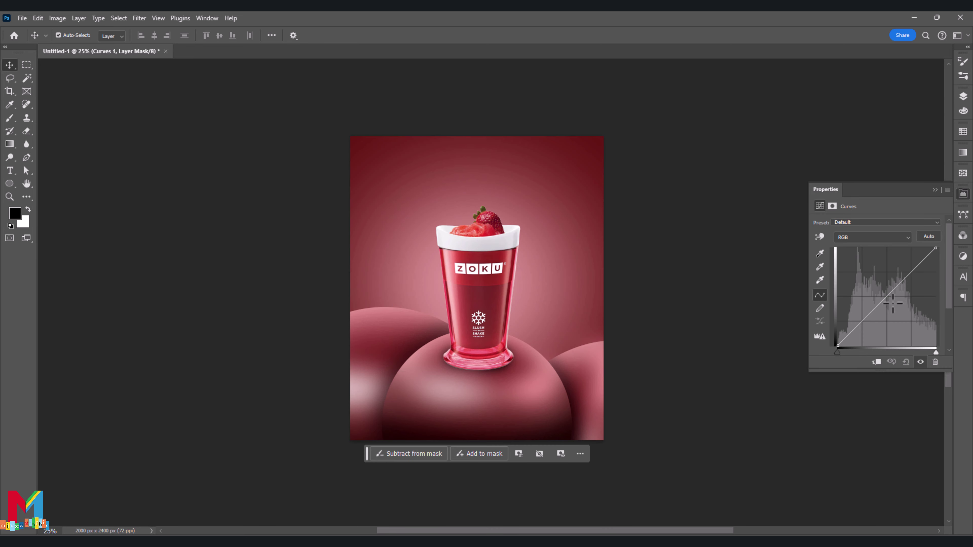
{"action": "left_click_drag", "start_coordinate": [893, 292], "coordinate": [892, 303]}
{"action": "left_click", "coordinate": [877, 364]}
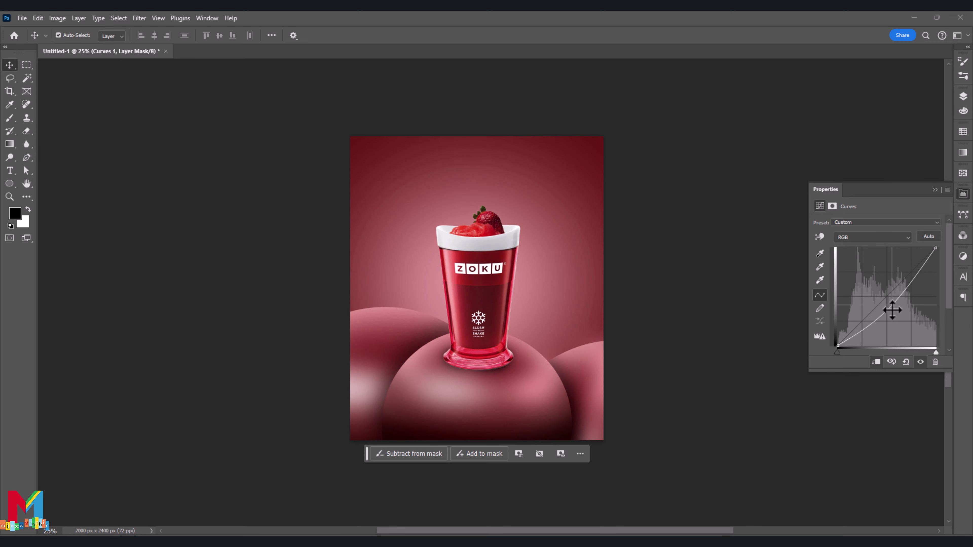
{"action": "left_click", "coordinate": [935, 191]}
{"action": "left_click", "coordinate": [964, 97]}
{"action": "key", "text": "ctrl+i"}
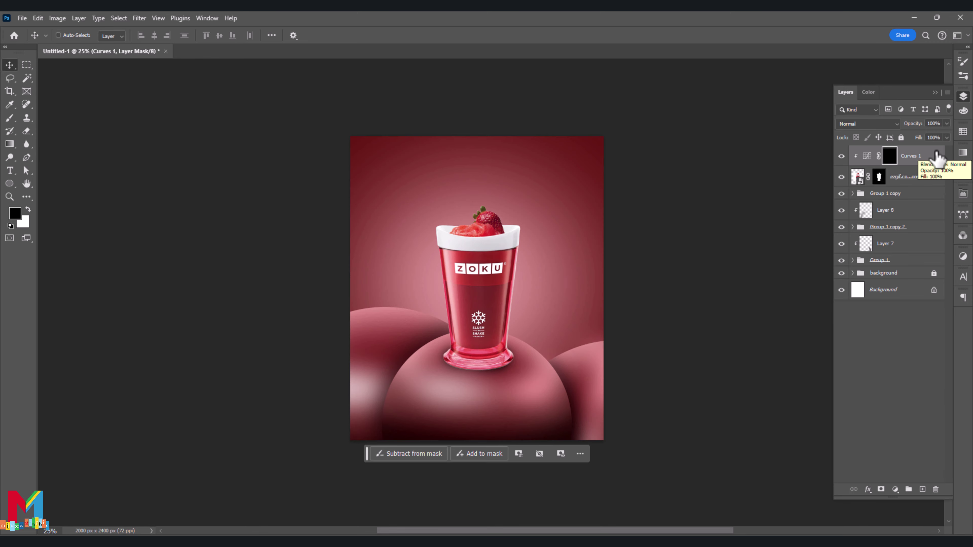
Paint white at 63% opacity into the Curves mask around the cup's base
{"action": "left_click", "coordinate": [10, 118]}
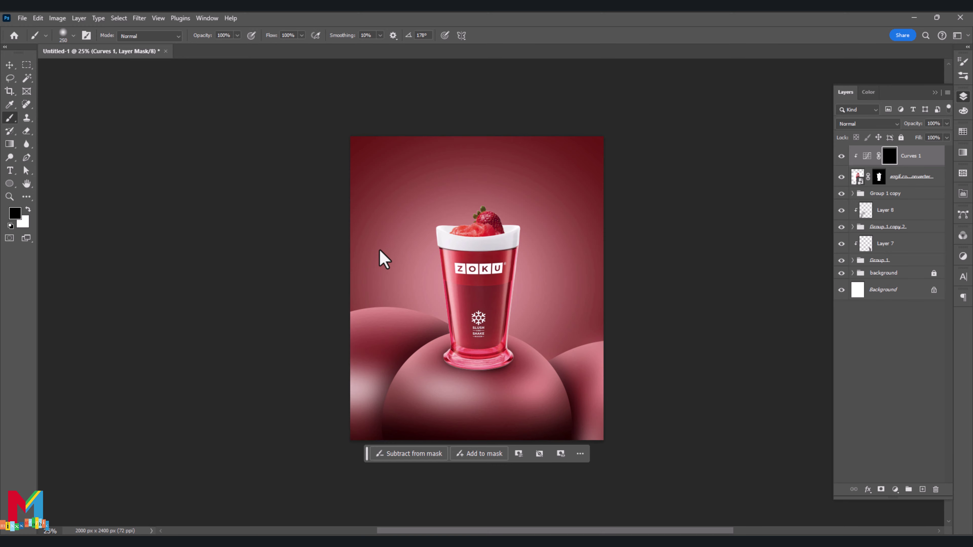
{"action": "key", "text": "bracketright"}
{"action": "key", "text": "bracketright"}
{"action": "left_click", "coordinate": [237, 36]}
{"action": "left_click_drag", "start_coordinate": [239, 48], "coordinate": [226, 48]}
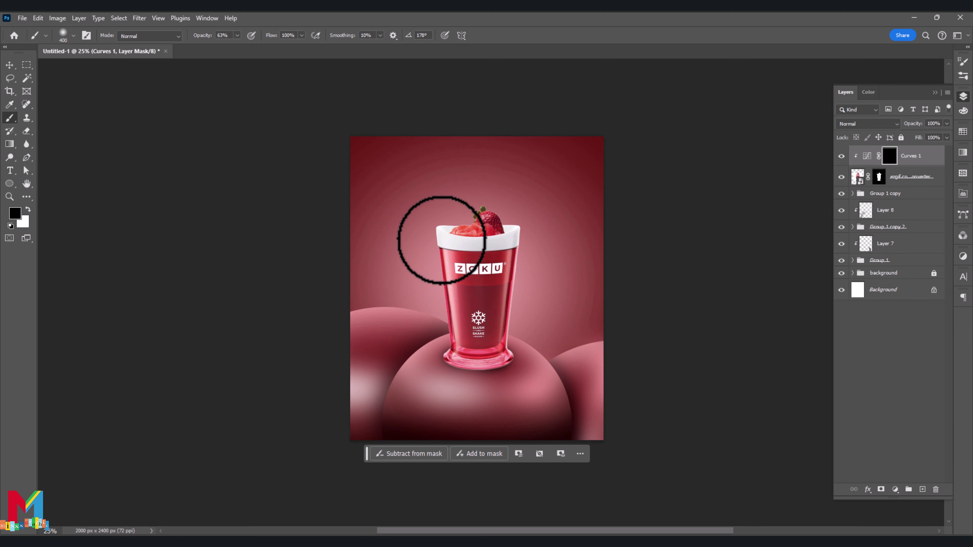
{"action": "left_click", "coordinate": [28, 210]}
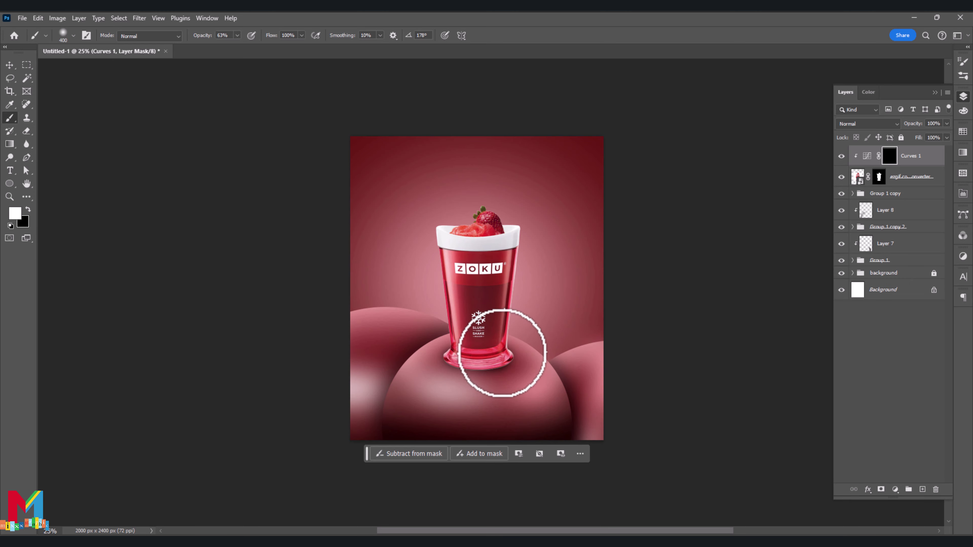
{"action": "left_click_drag", "start_coordinate": [510, 337], "coordinate": [561, 337]}
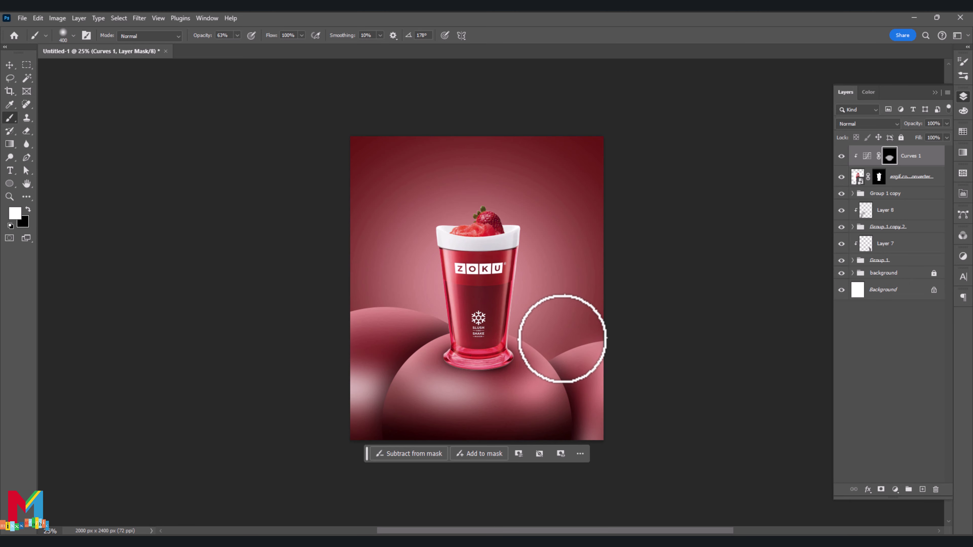
{"action": "left_click", "coordinate": [883, 195]}
{"action": "left_click", "coordinate": [841, 193]}
Add Layer 9 clipped to Layer 8 and paint sphere shading in sampled reds with a 600 brush
{"action": "left_click", "coordinate": [842, 211]}
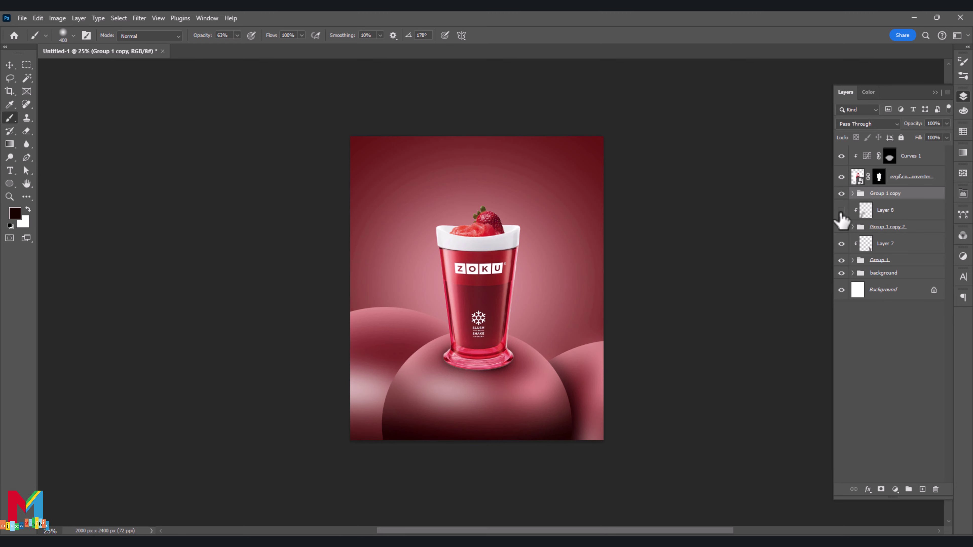
{"action": "left_click", "coordinate": [885, 226]}
{"action": "left_click", "coordinate": [922, 490]}
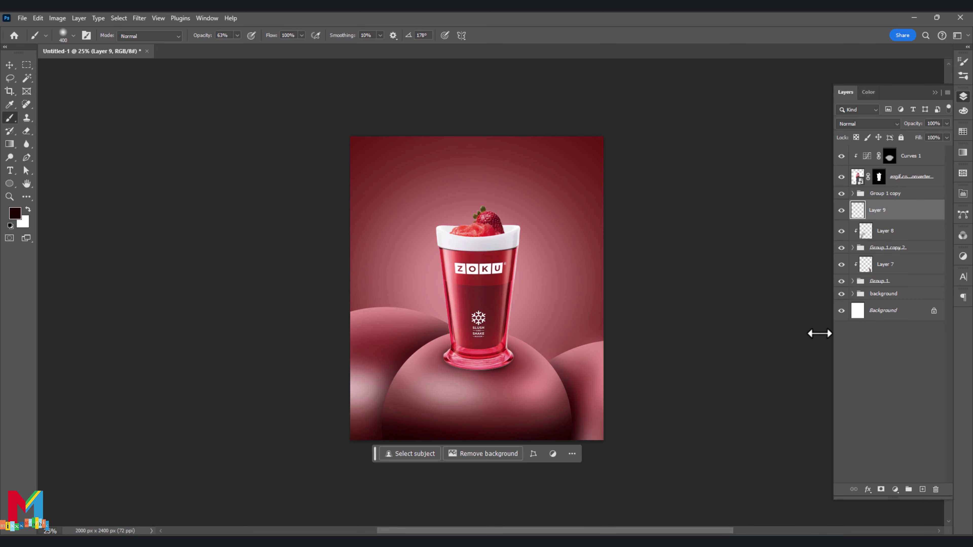
{"action": "right_click", "coordinate": [910, 211]}
{"action": "left_click", "coordinate": [920, 433]}
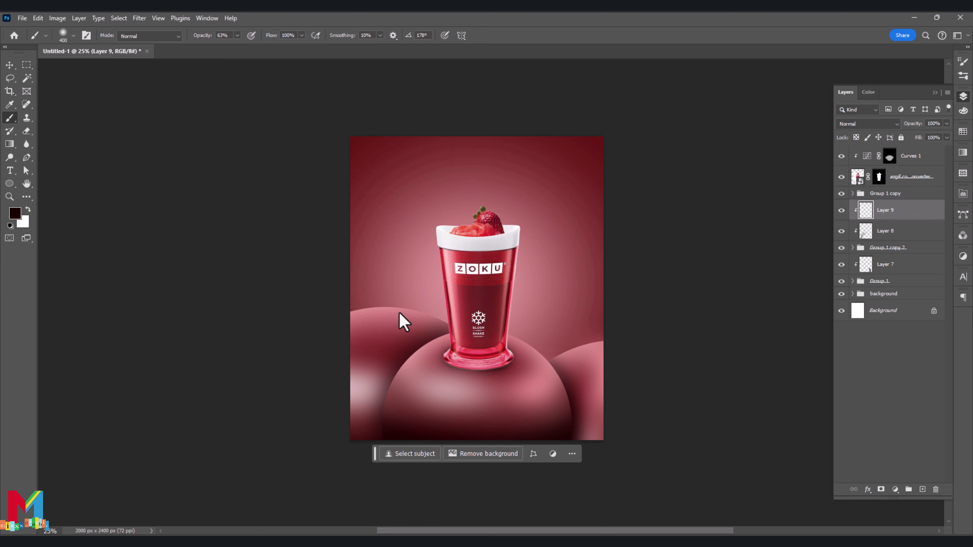
{"action": "left_click", "coordinate": [15, 213]}
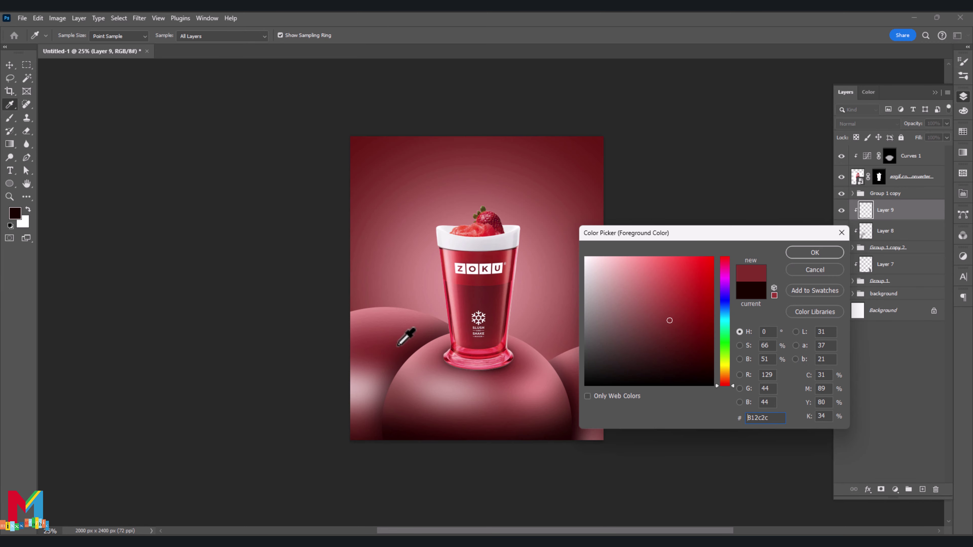
{"action": "left_click", "coordinate": [807, 256]}
{"action": "key", "text": "bracketright"}
{"action": "key", "text": "bracketright"}
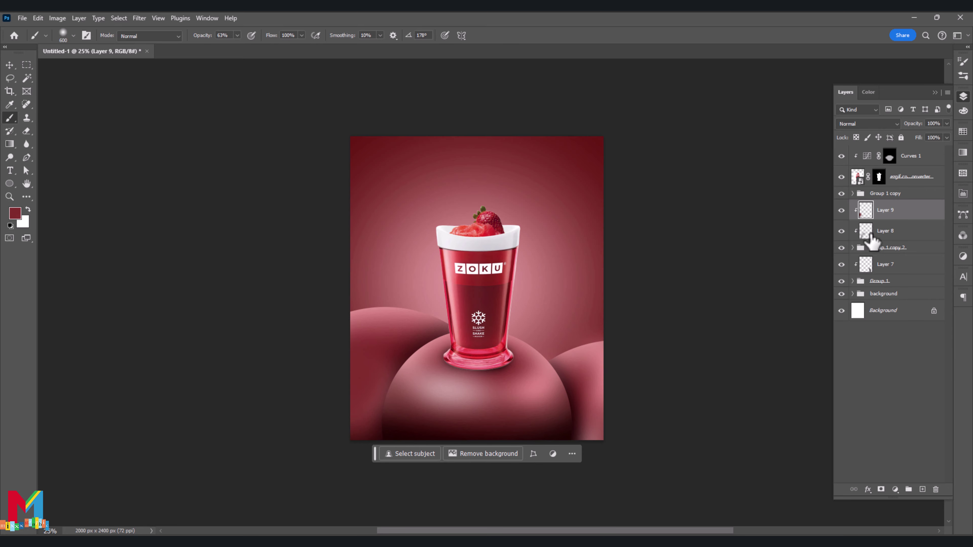
{"action": "left_click", "coordinate": [872, 235]}
{"action": "left_click", "coordinate": [15, 213]}
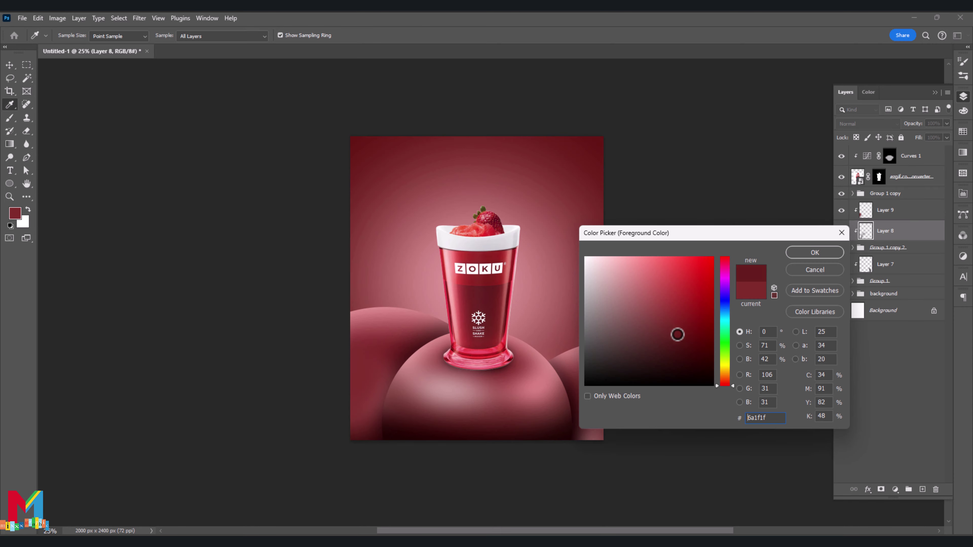
{"action": "left_click", "coordinate": [704, 367]}
{"action": "key", "text": "Return"}
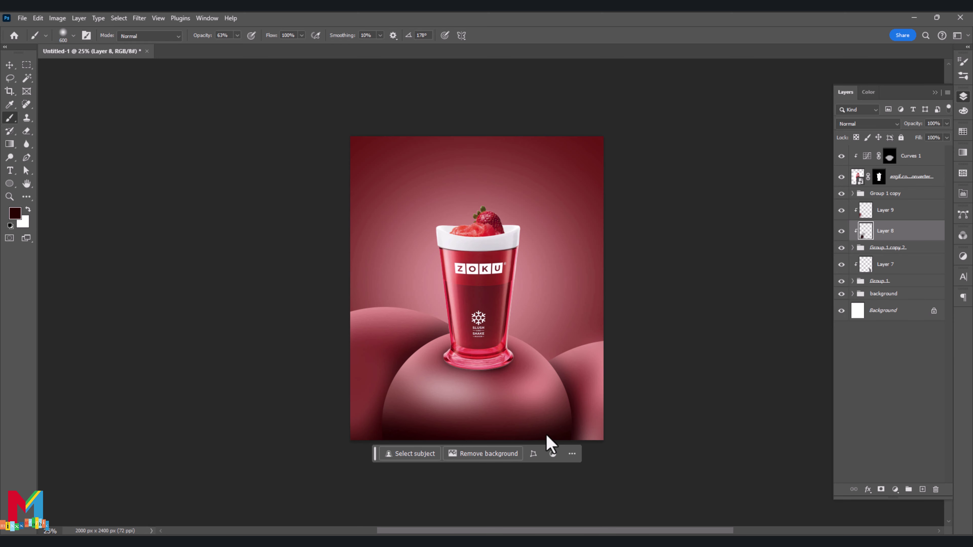
Smooth Layer 9's shading with a Gaussian Blur of about 121.5 px
{"action": "left_click", "coordinate": [877, 213]}
{"action": "left_click", "coordinate": [139, 18]}
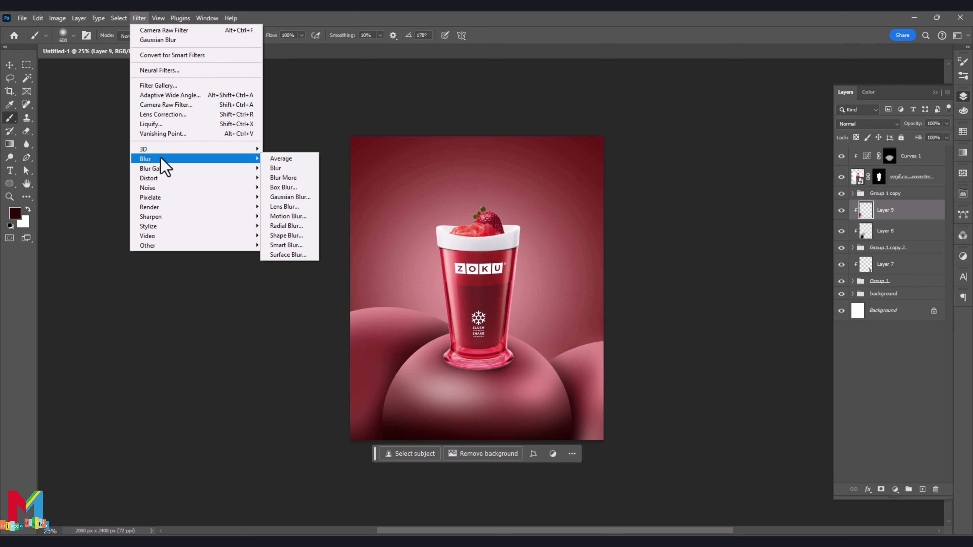
{"action": "left_click", "coordinate": [290, 197]}
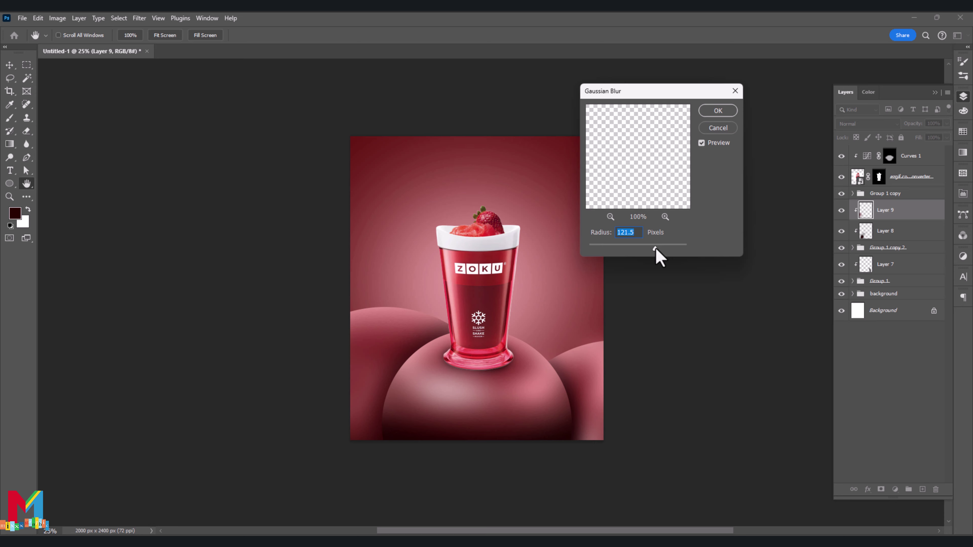
{"action": "left_click", "coordinate": [713, 111]}
{"action": "key", "text": "b"}
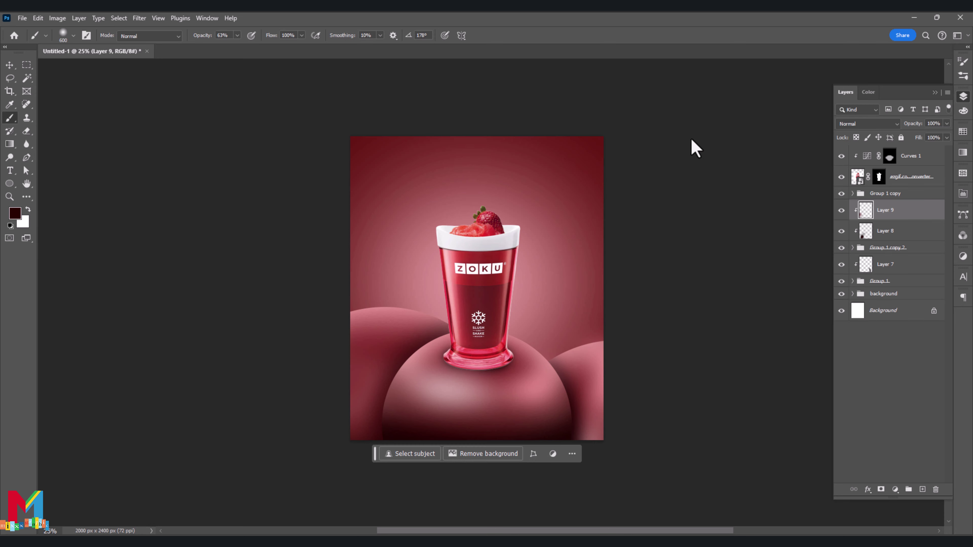
Stamp visible layers into Layer 10 and add a Color Balance pushing midtones toward Red
{"action": "left_click", "coordinate": [920, 160]}
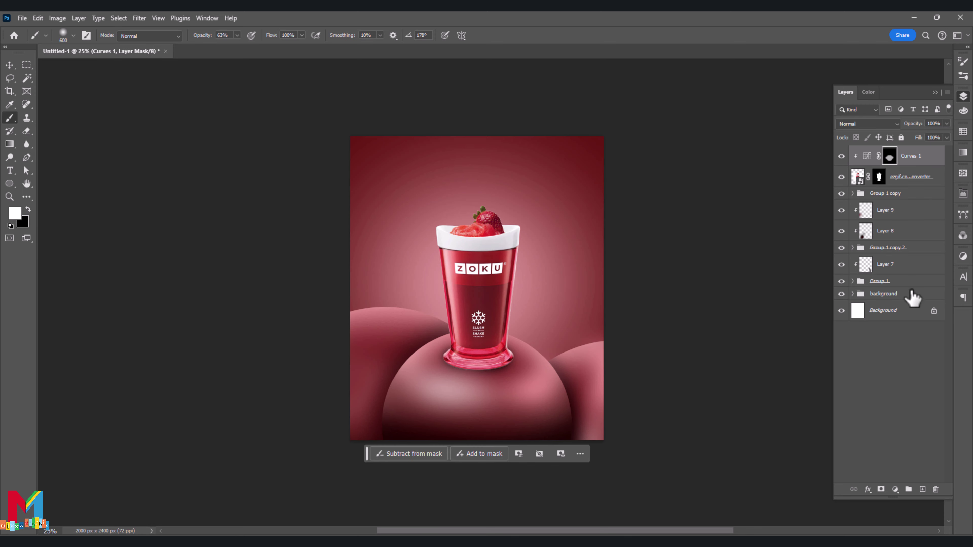
{"action": "key", "text": "ctrl+alt+shift+e"}
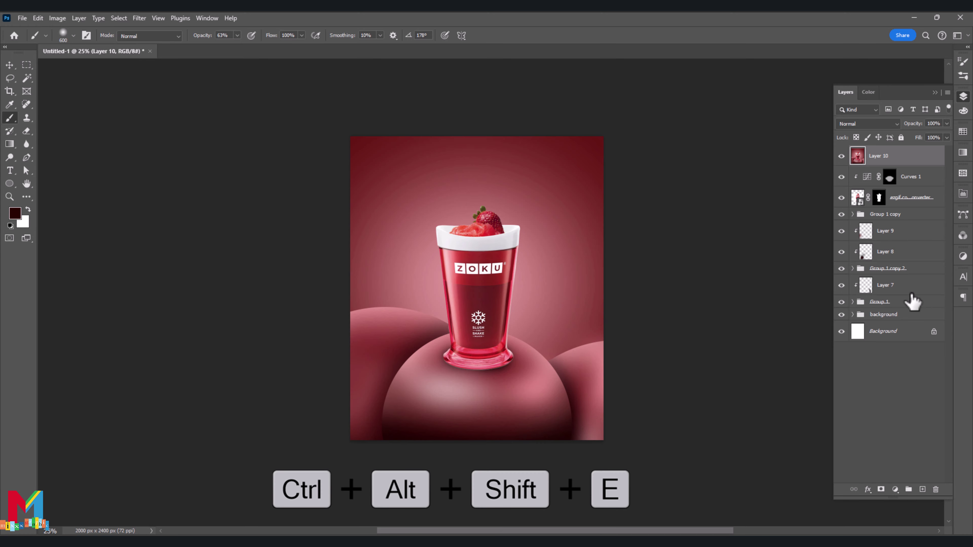
{"action": "left_click", "coordinate": [896, 489]}
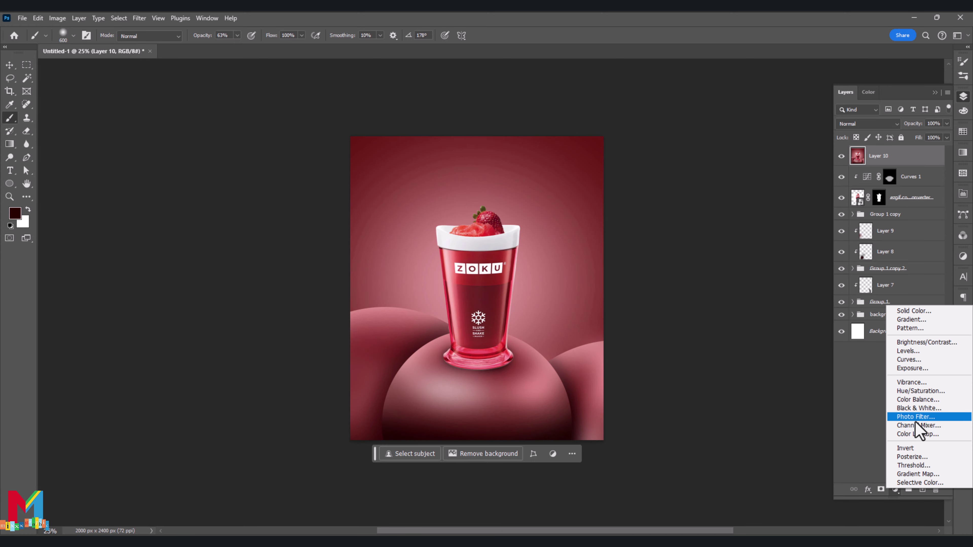
{"action": "left_click", "coordinate": [919, 400]}
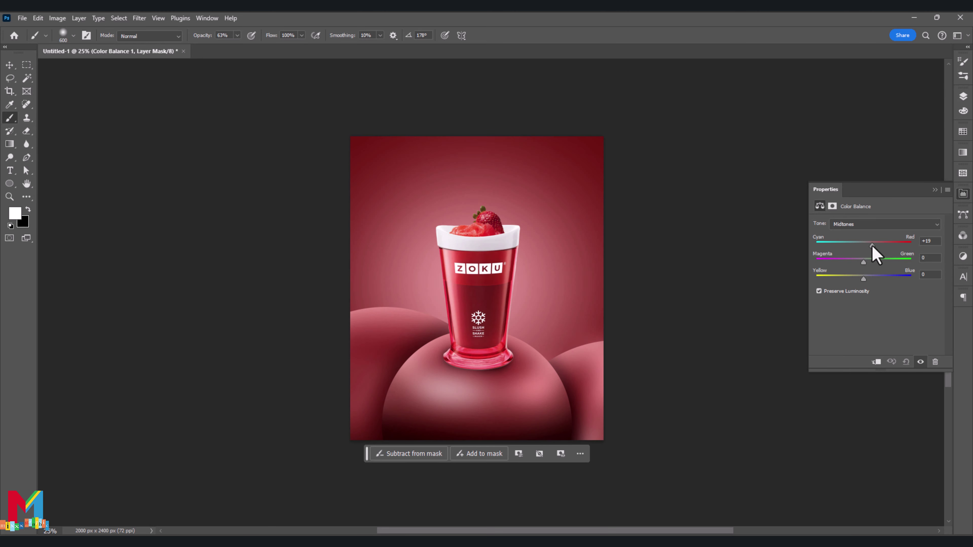
{"action": "left_click", "coordinate": [935, 189]}
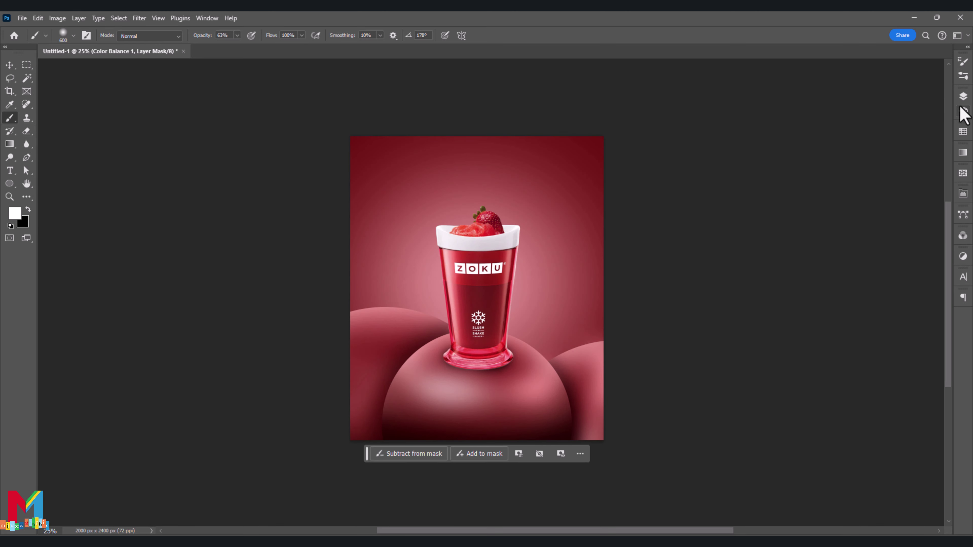
{"action": "left_click", "coordinate": [964, 96]}
{"action": "left_click", "coordinate": [858, 178]}
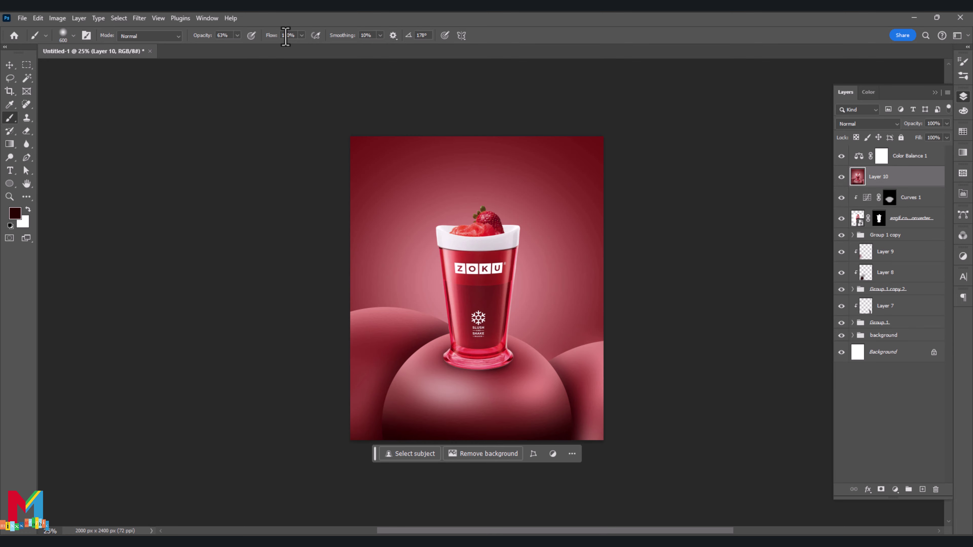
{"action": "left_click", "coordinate": [139, 18]}
Grade Layer 10 in Camera Raw: Exposure +0.35, Contrast +63, Texture +33, Clarity +27
{"action": "left_click", "coordinate": [172, 101]}
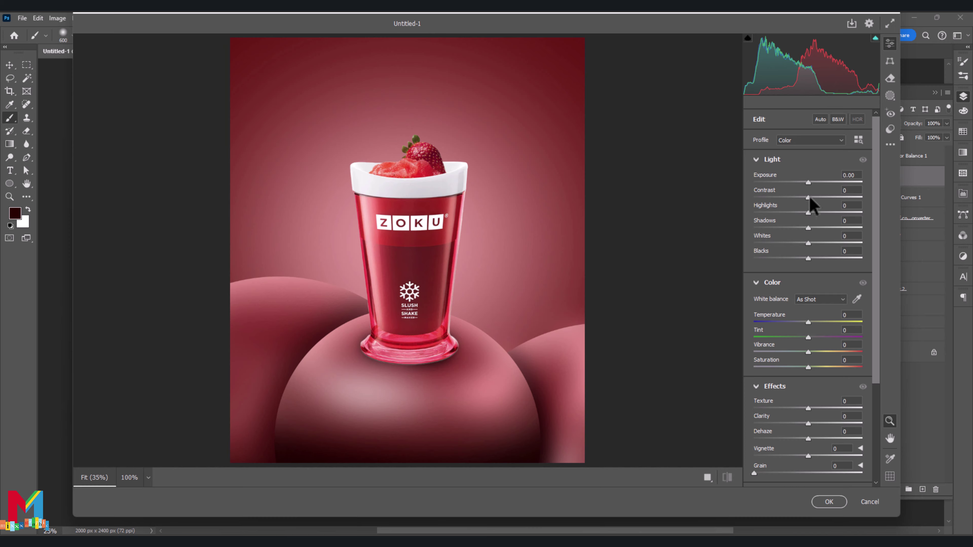
{"action": "mouse_move", "coordinate": [808, 197]}
{"action": "left_mouse_down"}
{"action": "mouse_move", "coordinate": [843, 198]}
{"action": "mouse_move", "coordinate": [812, 183]}
{"action": "left_mouse_up"}
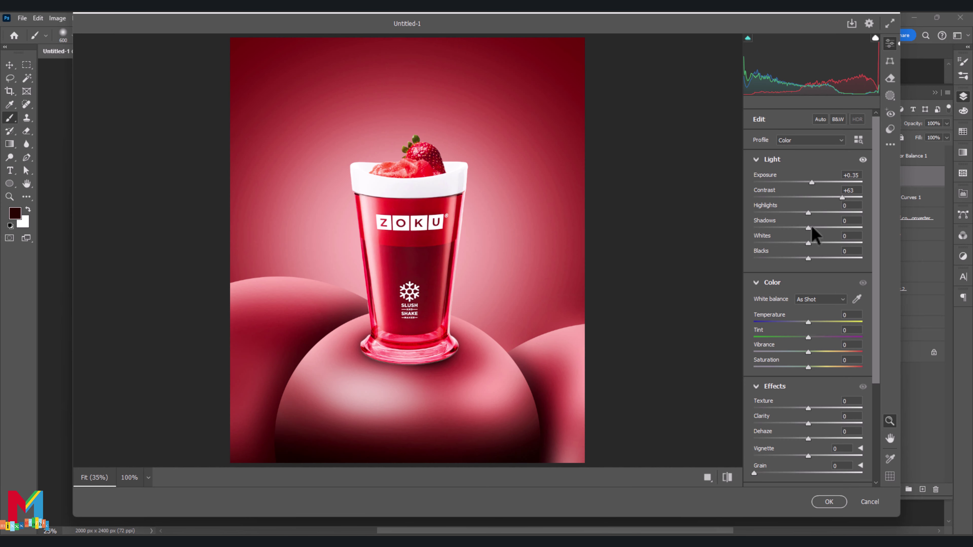
{"action": "mouse_move", "coordinate": [809, 229]}
{"action": "left_mouse_down"}
{"action": "mouse_move", "coordinate": [839, 230]}
{"action": "mouse_move", "coordinate": [809, 229]}
{"action": "left_mouse_up"}
{"action": "left_click_drag", "start_coordinate": [809, 409], "coordinate": [825, 408]}
{"action": "left_click", "coordinate": [812, 424]}
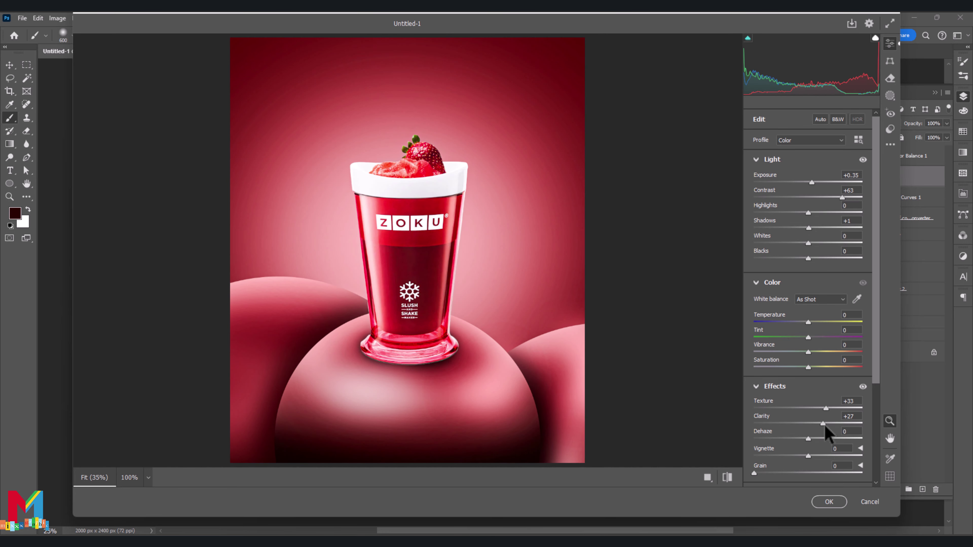
{"action": "left_click", "coordinate": [829, 501]}
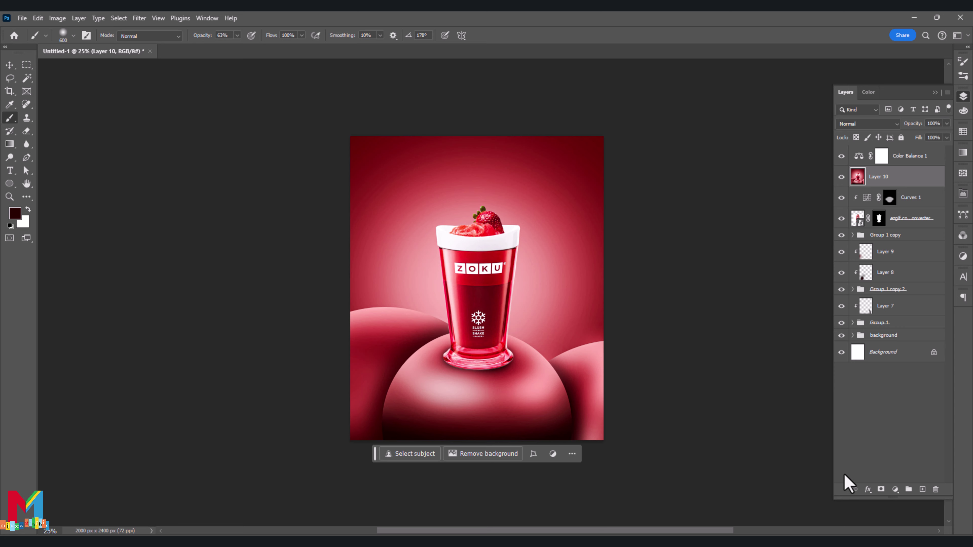